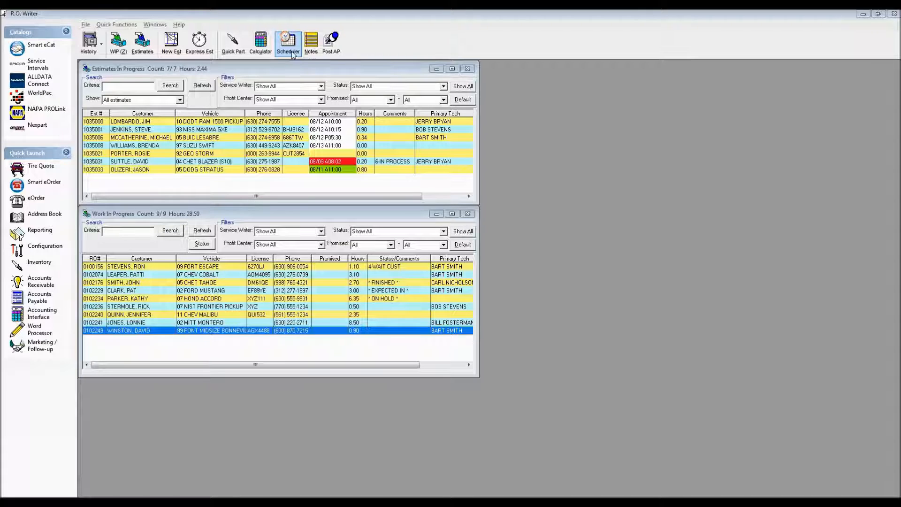
Open the Configuration module and switch off Enable Scheduler in the scheduler setup, authorizing it with the required password
left_click(292, 52)
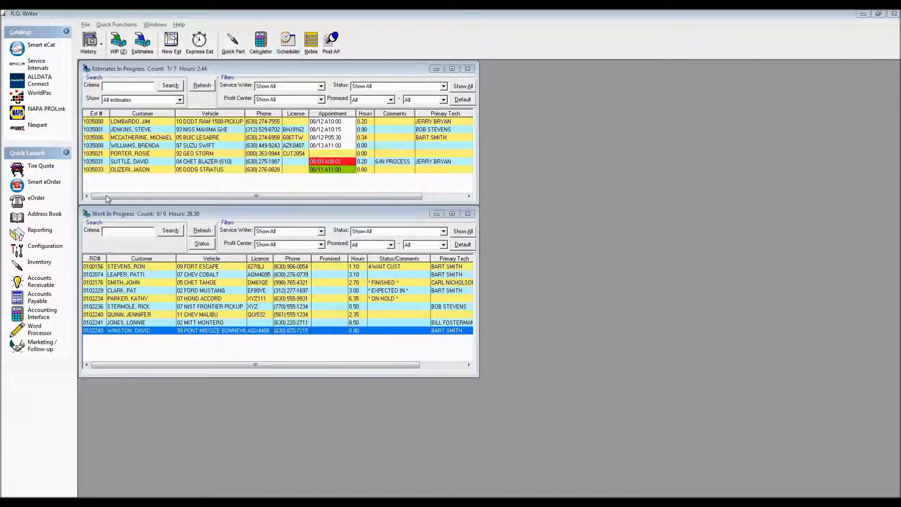
left_click(42, 246)
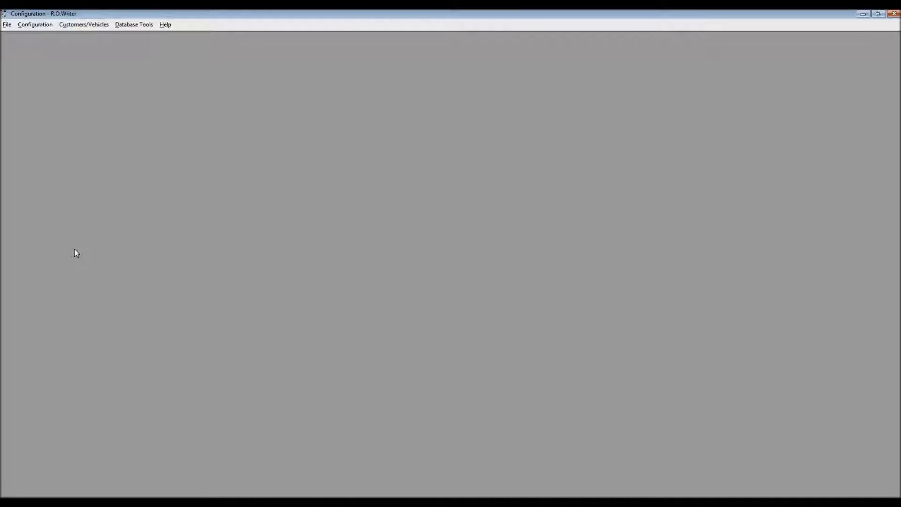
left_click(36, 27)
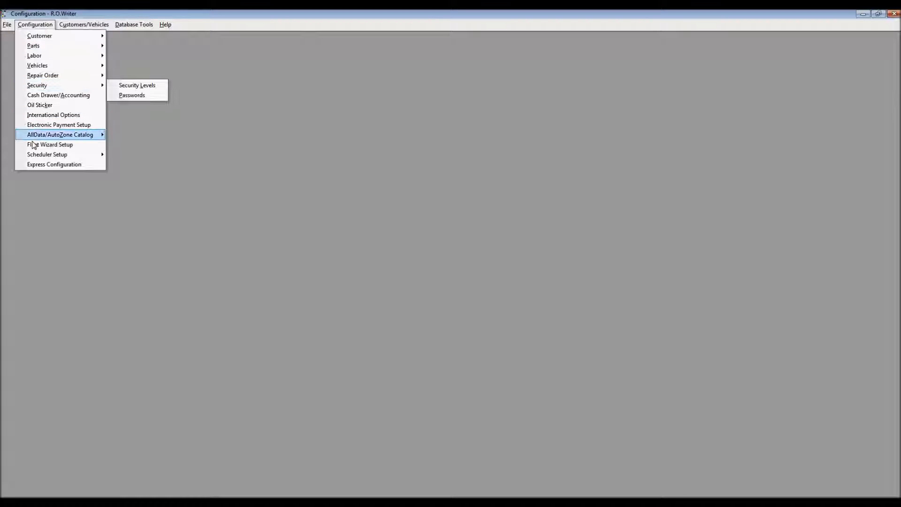
mouse_move(44, 155)
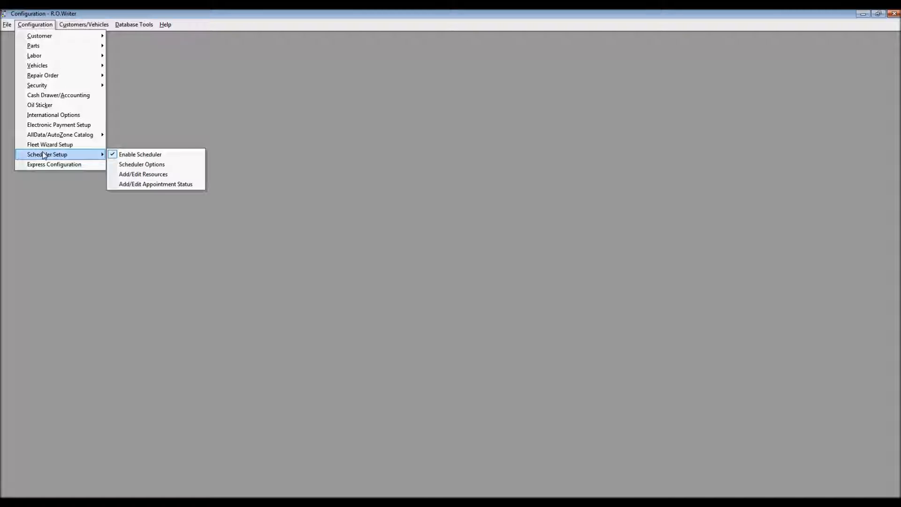
left_click(114, 157)
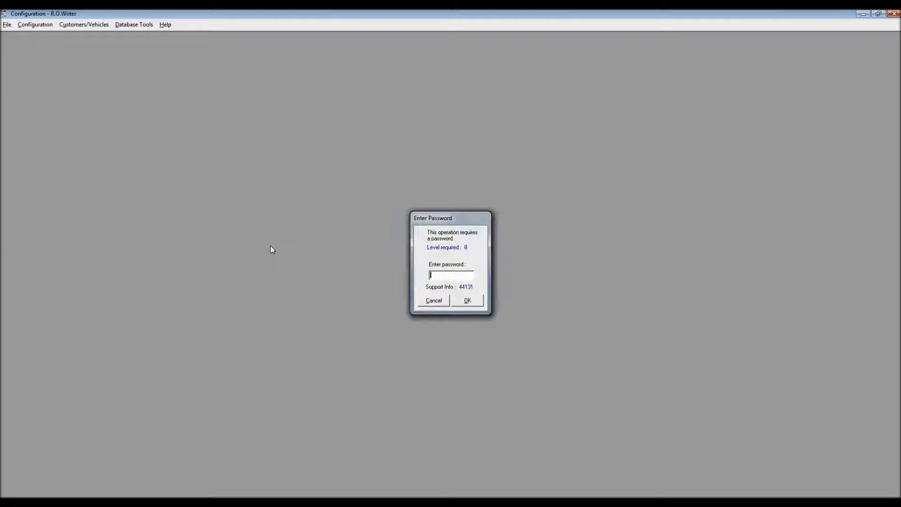
key("Return")
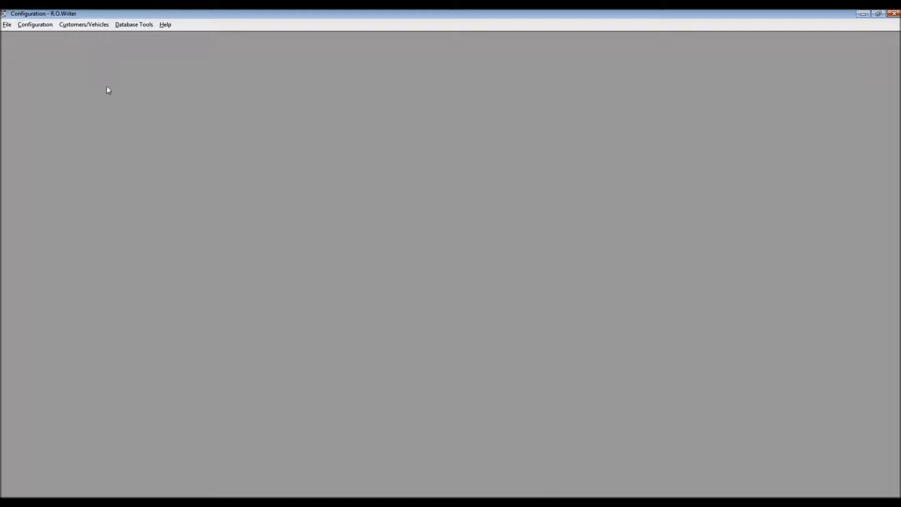
Force the unresponsive Configuration module to close
left_click(44, 29)
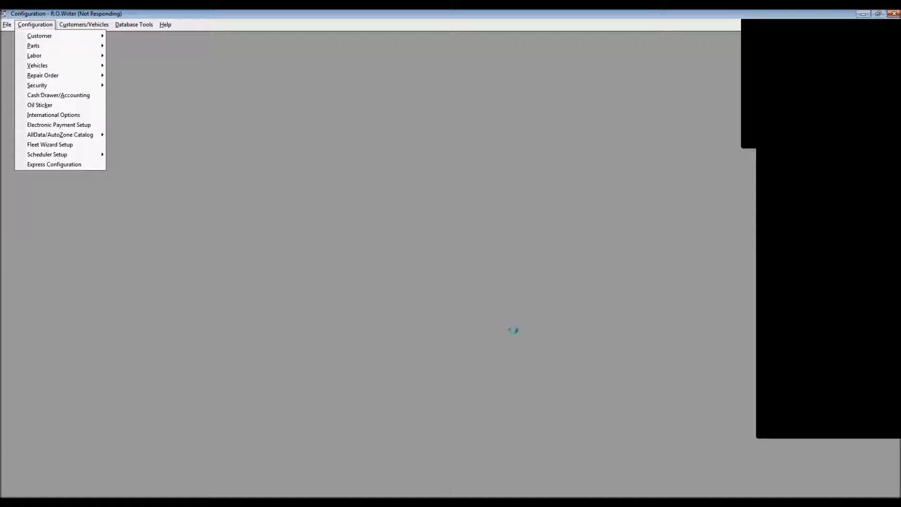
double_click(2, 14)
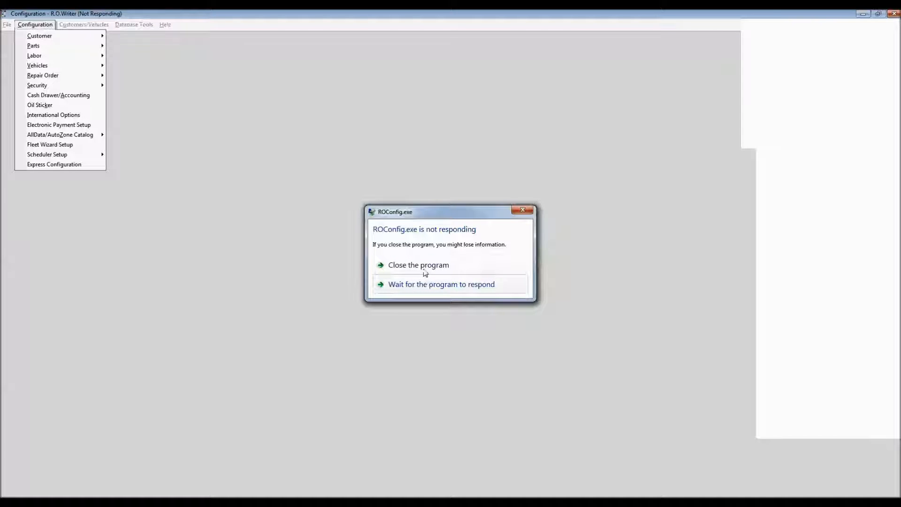
left_click(425, 270)
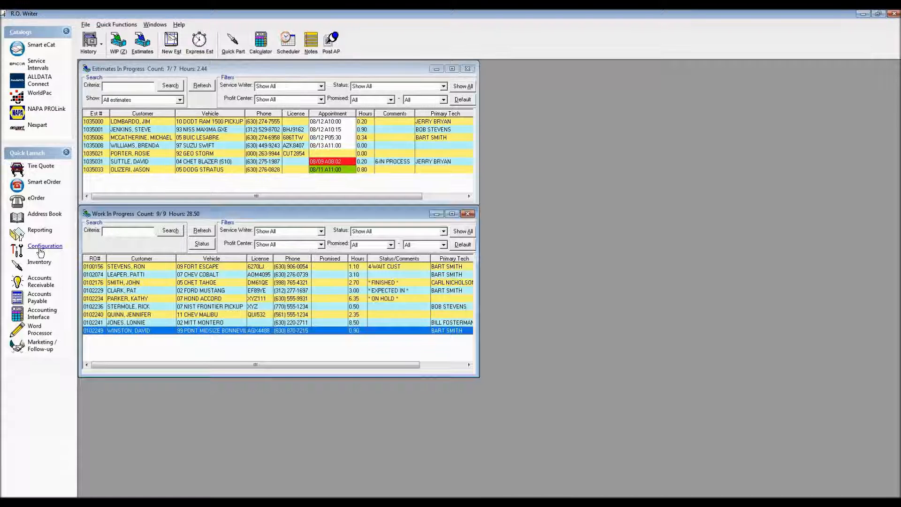
Reopen Configuration, switch on Enable Scheduler in the scheduler setup with the required password, and close the module
left_click(42, 248)
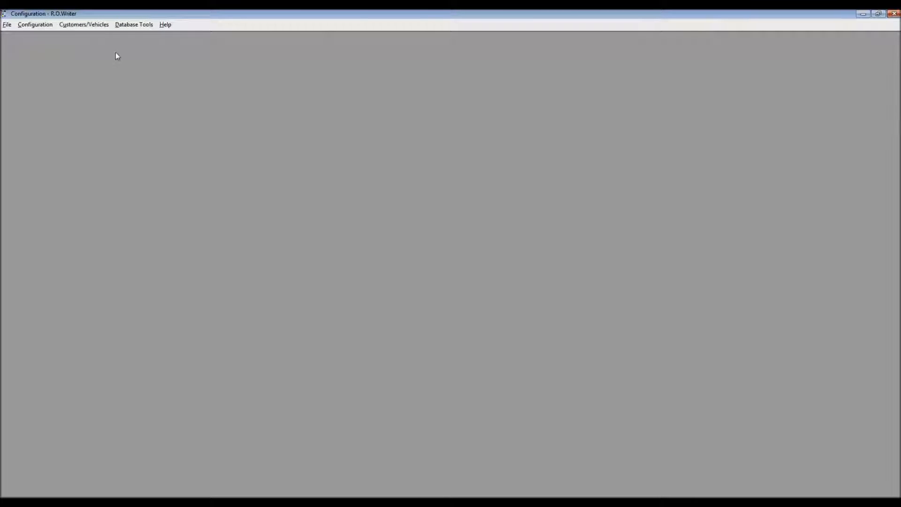
left_click(35, 24)
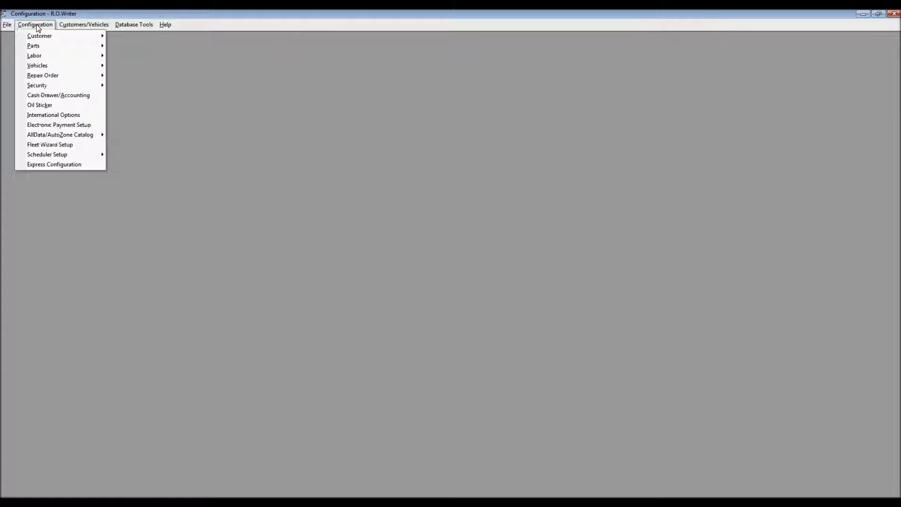
mouse_move(81, 156)
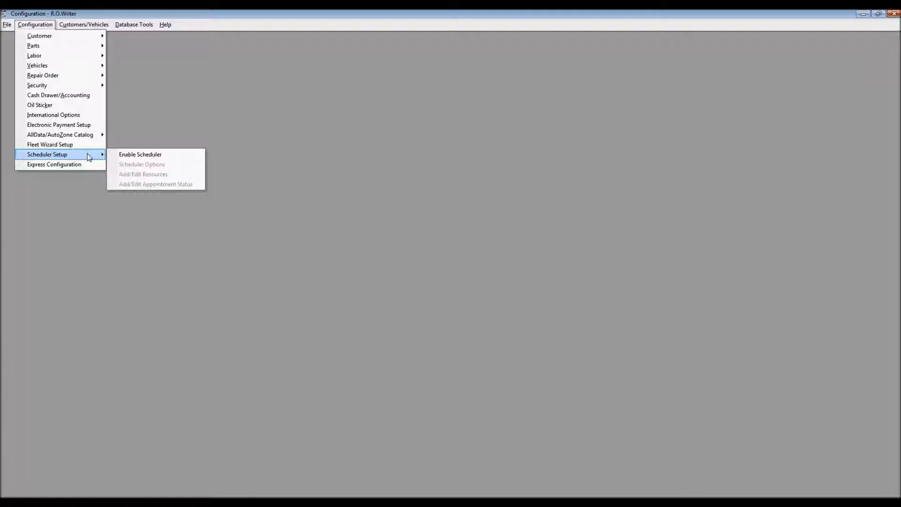
left_click(133, 155)
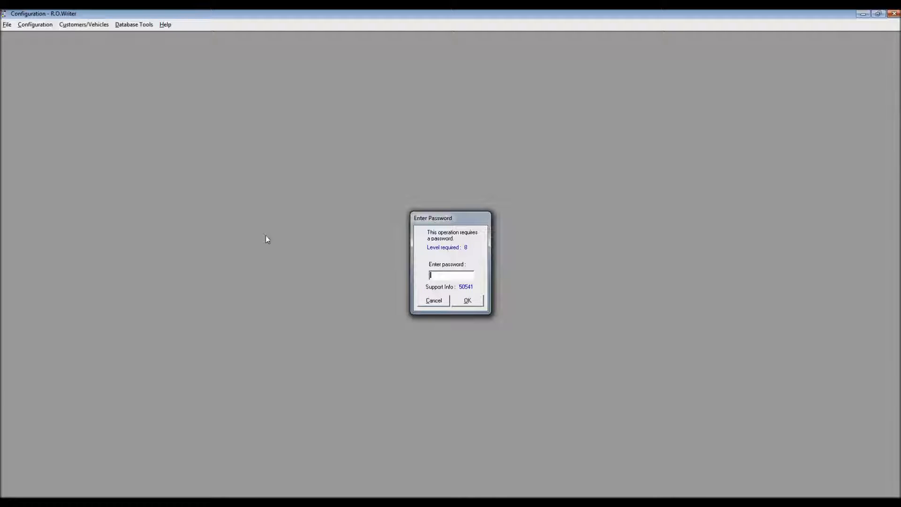
key("Return")
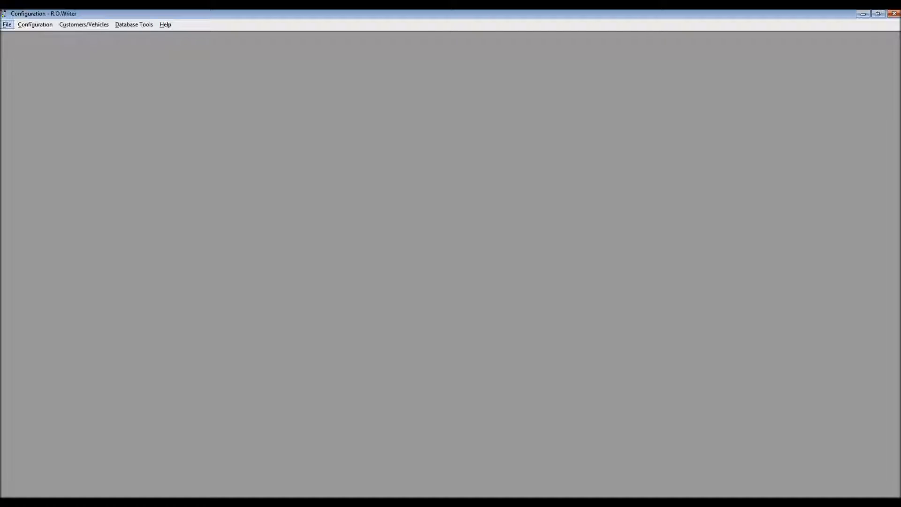
left_click(3, 14)
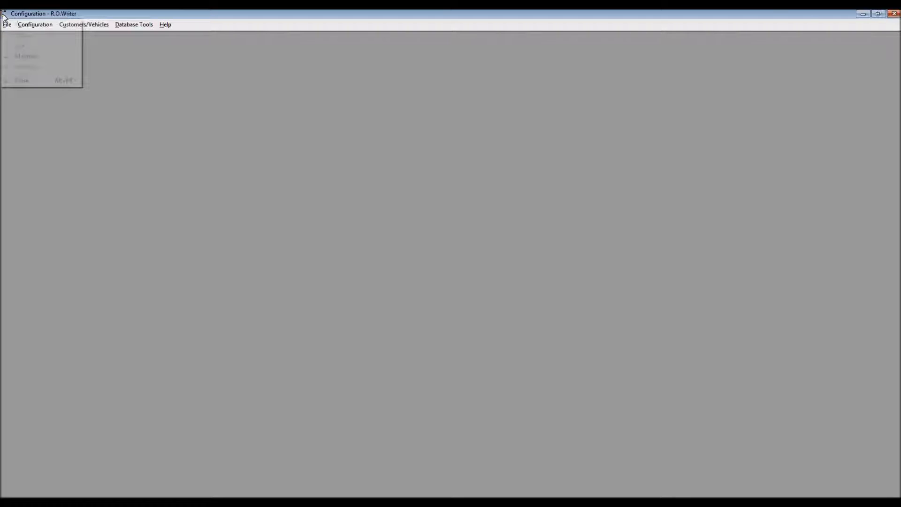
double_click(4, 16)
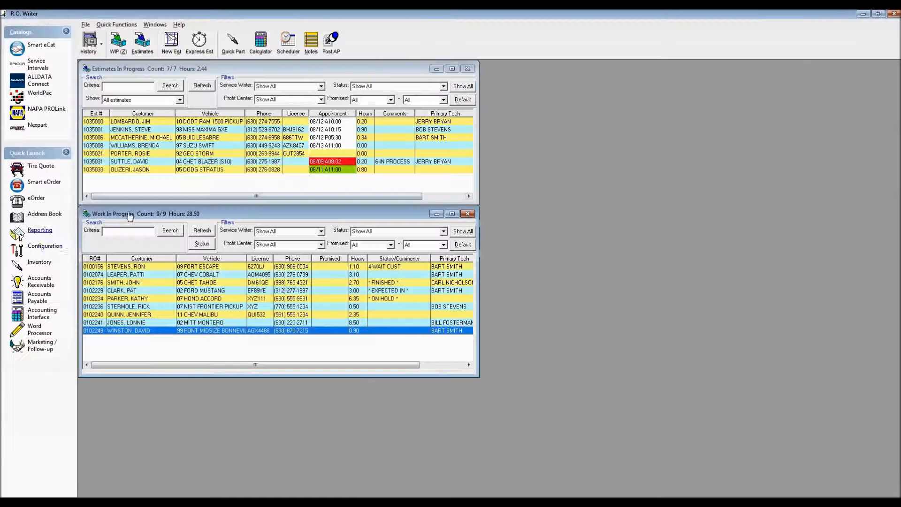
Reopen Configuration and bring up the Scheduler Options with the required password, moving their window clear of the centre
left_click(40, 249)
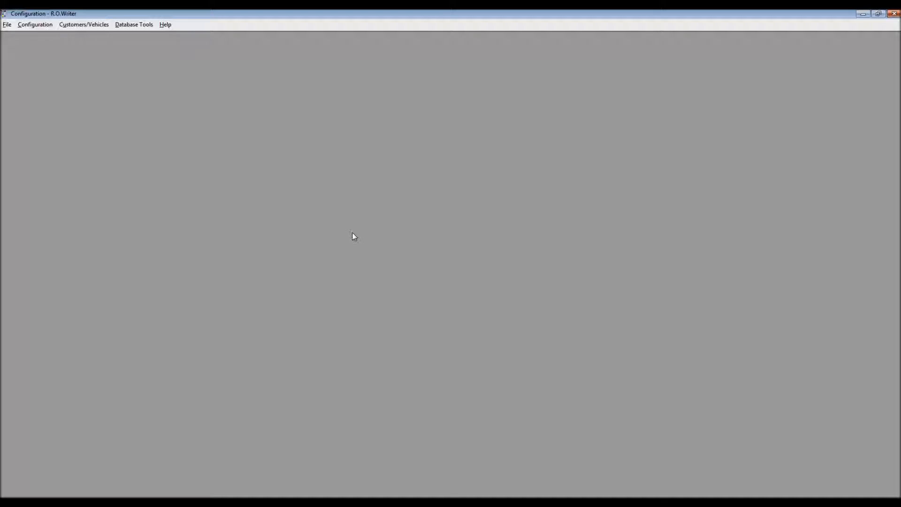
left_click(43, 26)
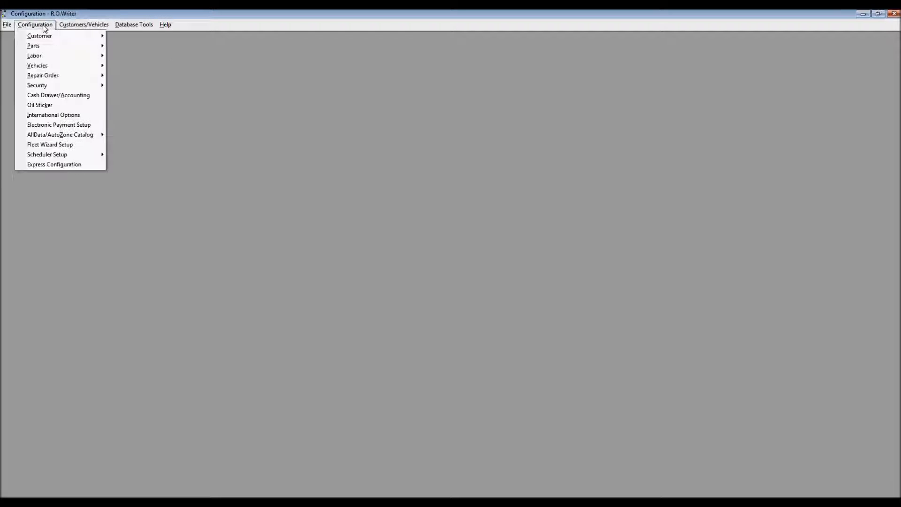
mouse_move(74, 158)
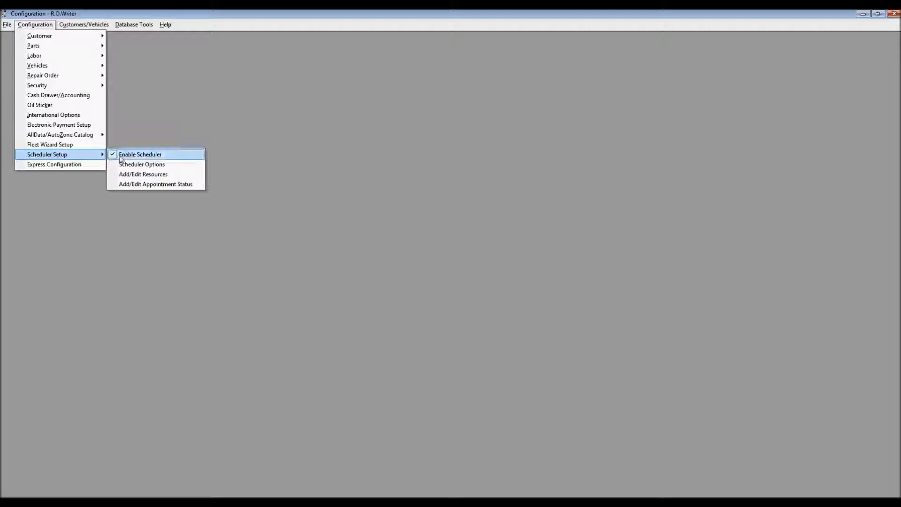
left_click(141, 165)
key("Return")
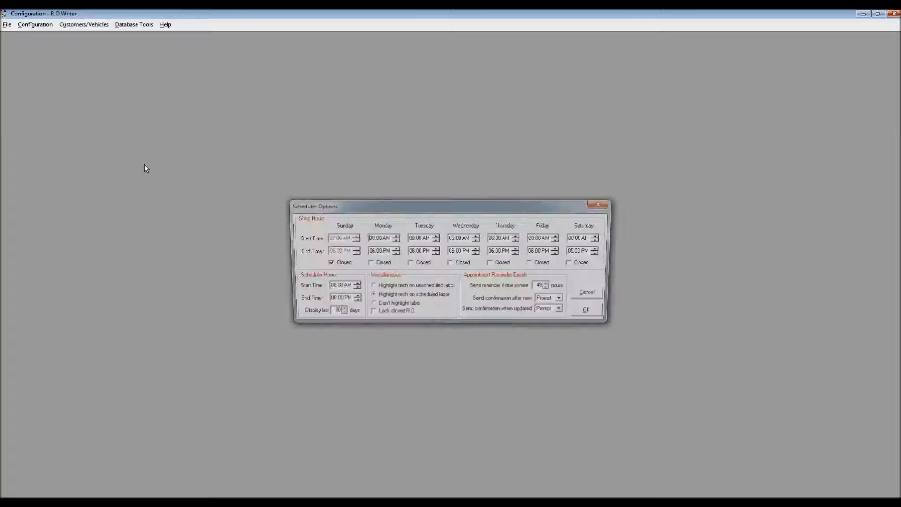
left_click_drag(394, 202, 182, 63)
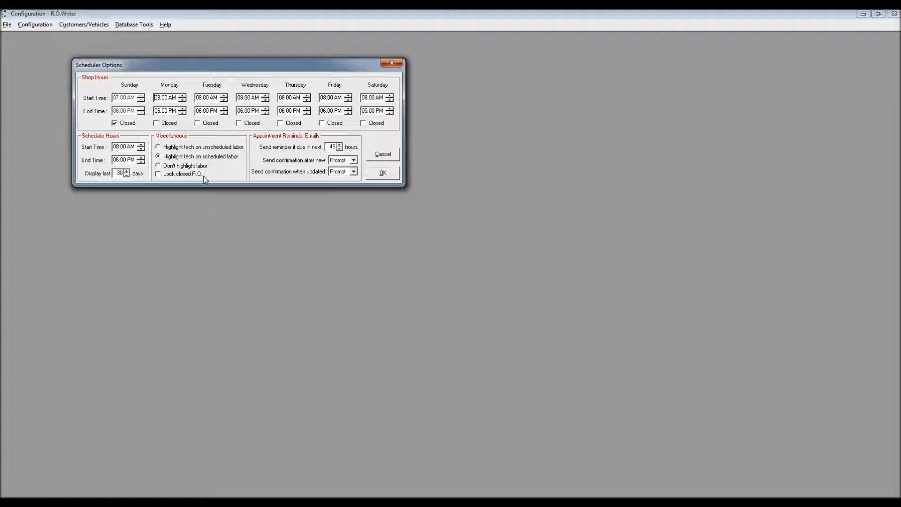
Choose Highlight tech on scheduled labor, select the reminder email's hours value, and accept the Scheduler Options
left_click(160, 148)
left_click(159, 156)
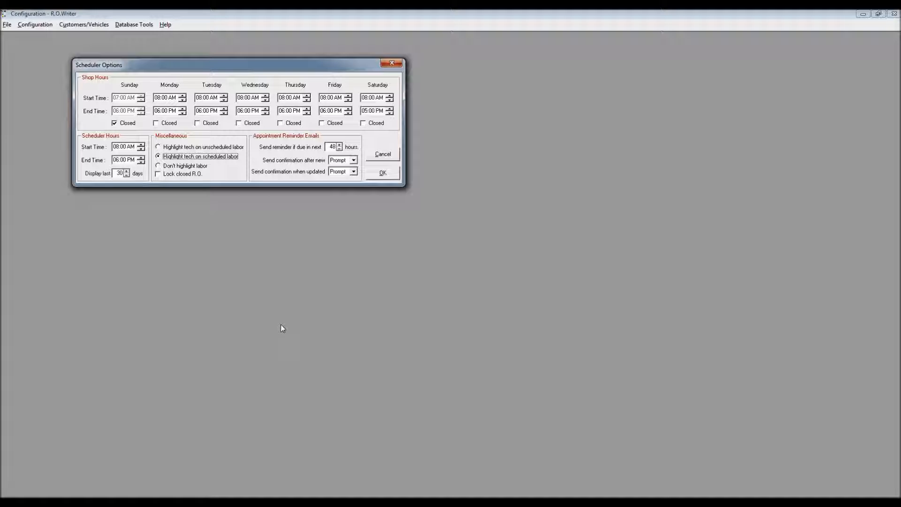
double_click(332, 146)
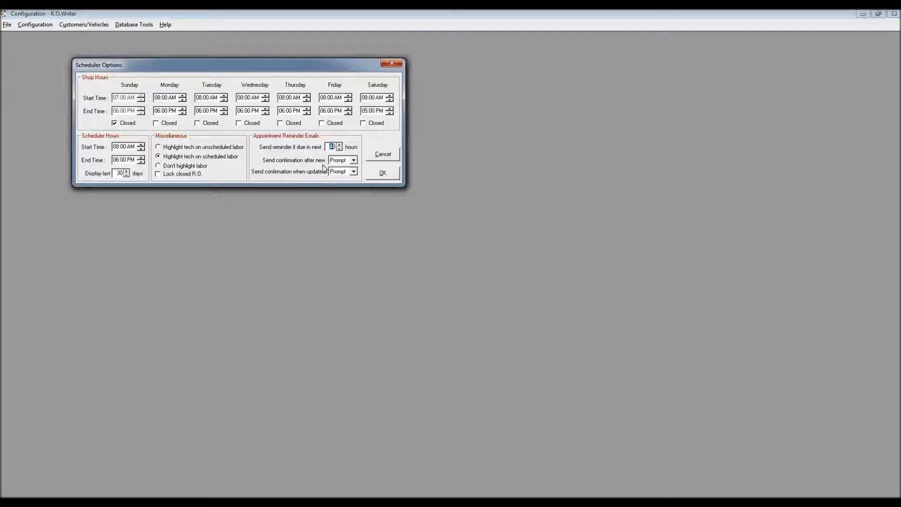
left_click(383, 173)
Load the B1 BAY 1 PAD LIFT resource in the scheduler resources, save it and close the resource editor
left_click(40, 26)
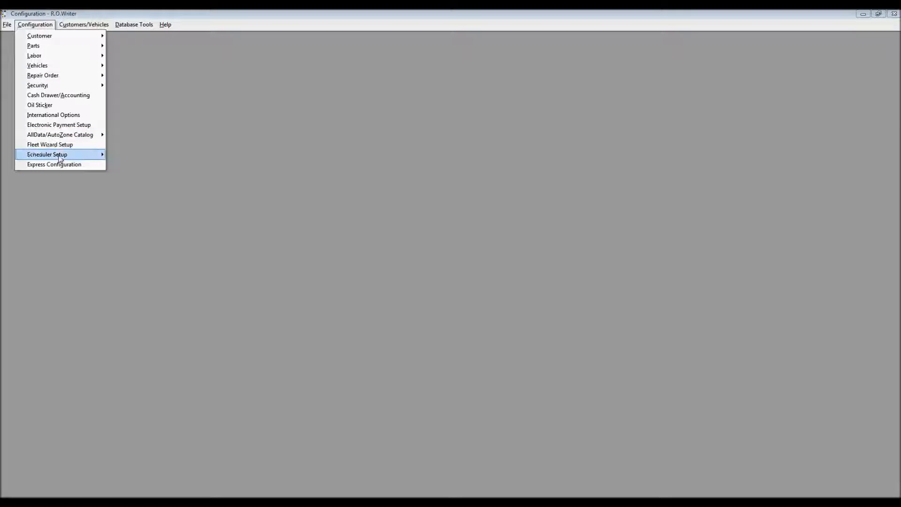
mouse_move(66, 157)
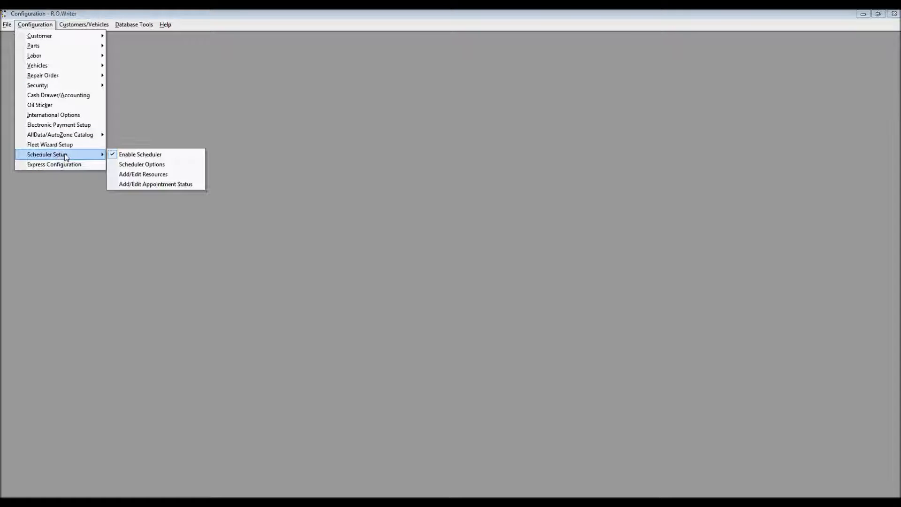
left_click(139, 176)
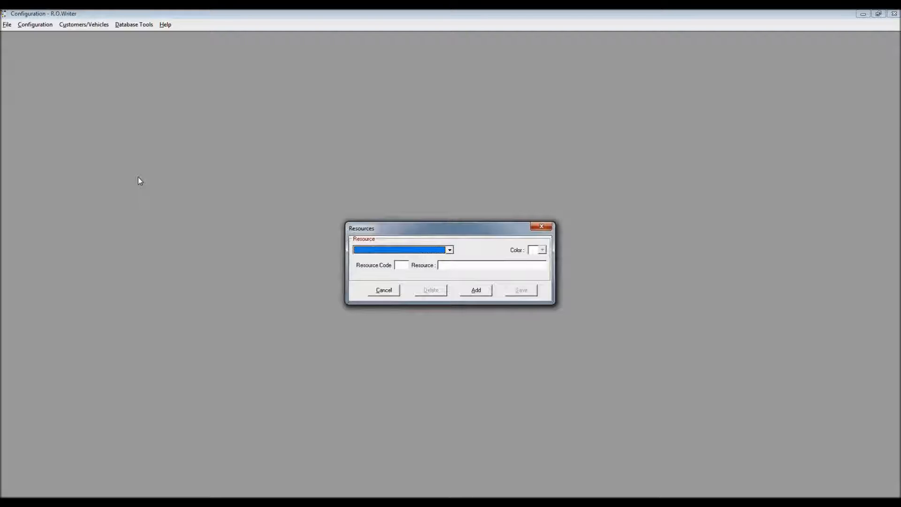
left_click(450, 249)
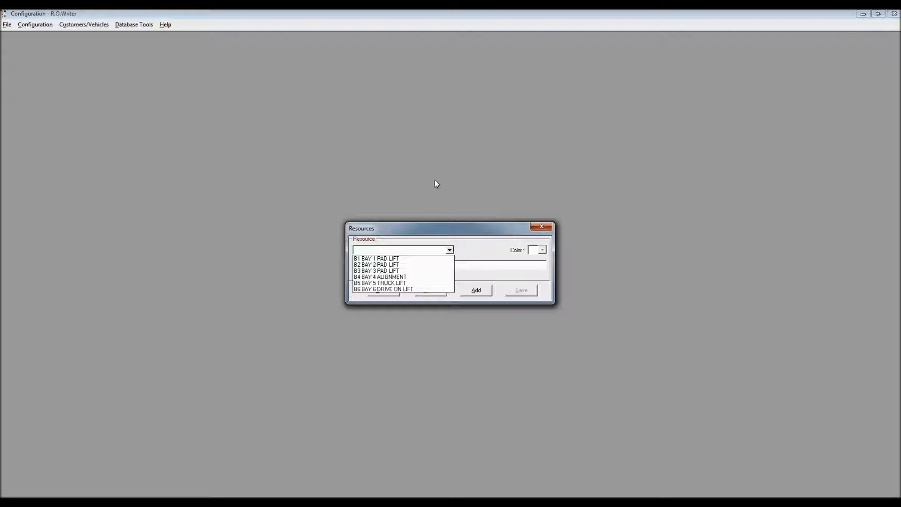
left_click(420, 258)
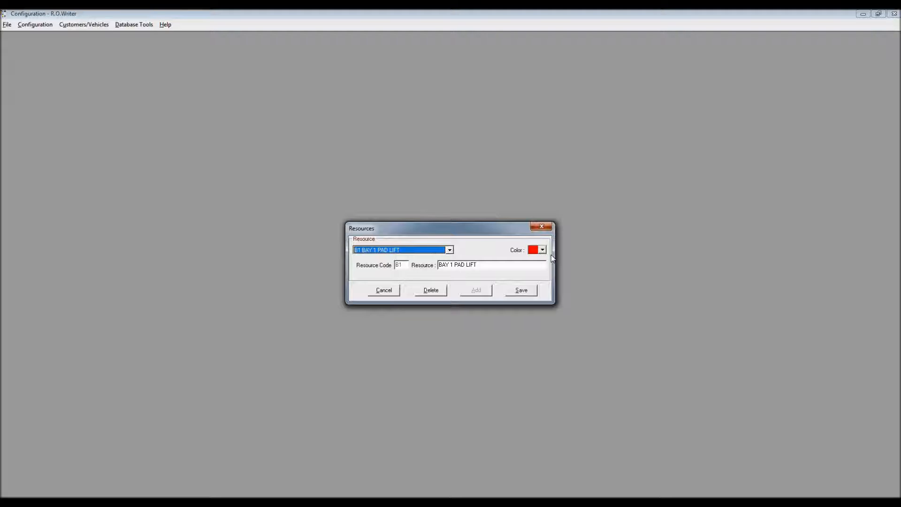
left_click(525, 292)
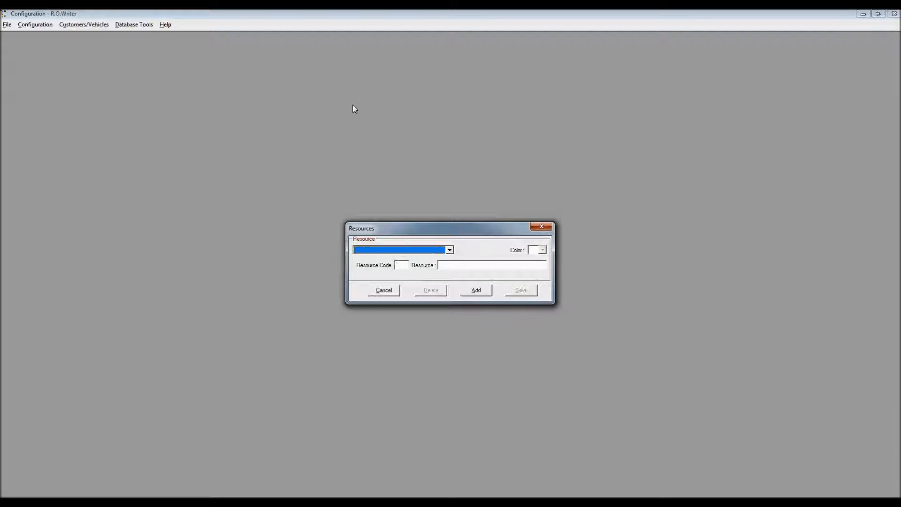
left_click(534, 229)
Open the scheduler's appointment status editor with the required password and load the DO DROP OFF status
left_click(42, 27)
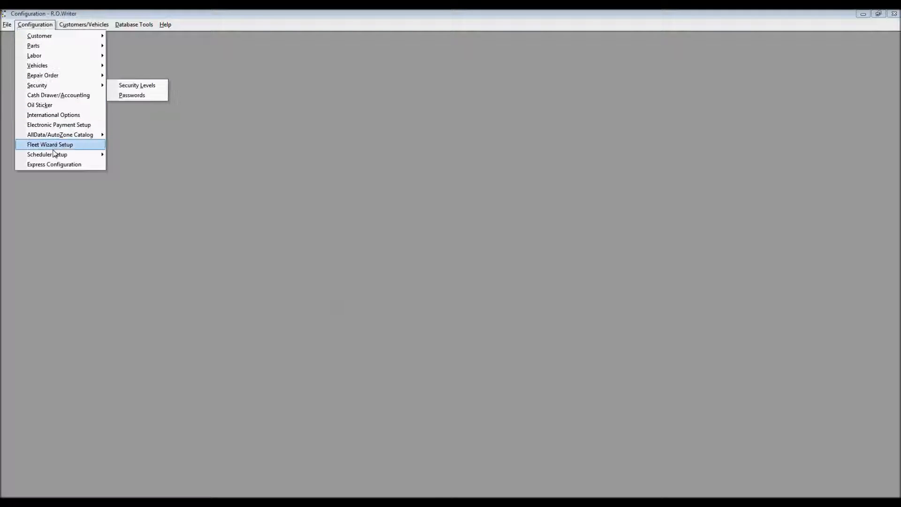
mouse_move(61, 153)
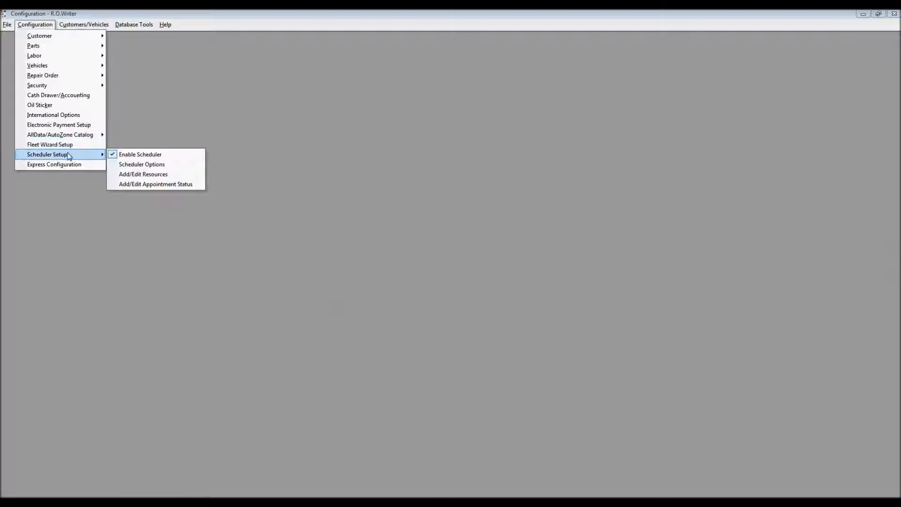
left_click(151, 184)
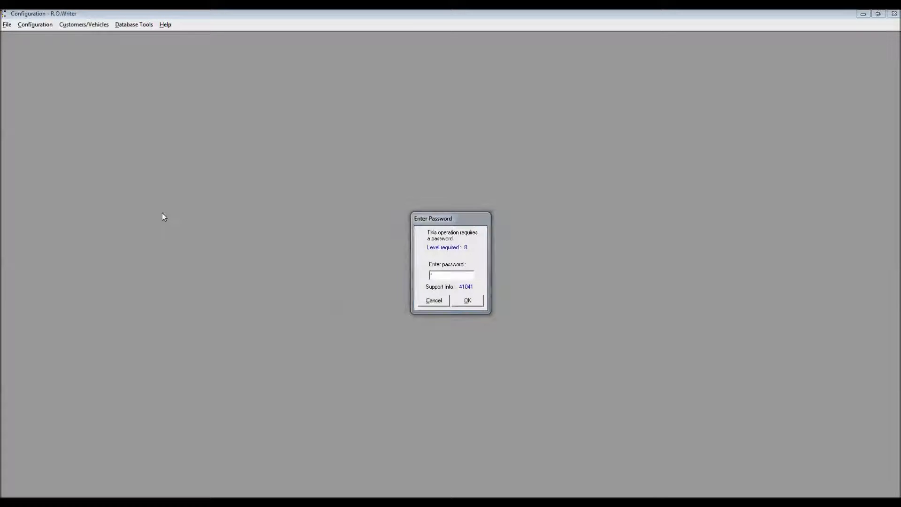
key("Return")
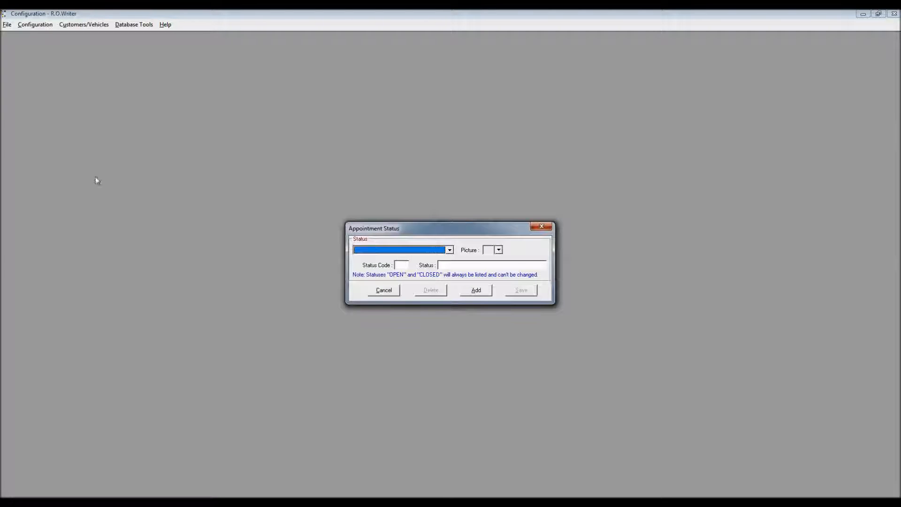
left_click(448, 251)
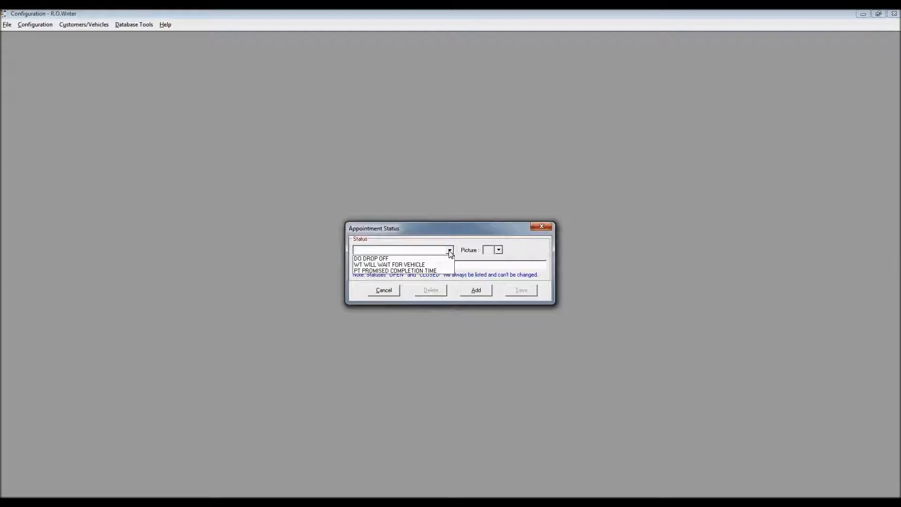
left_click(388, 259)
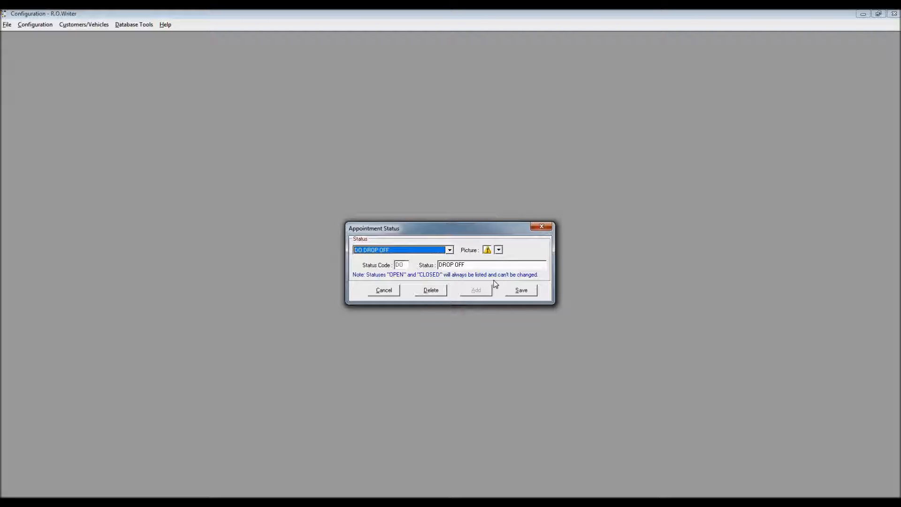
Save the DROP OFF appointment status and close the Appointment Status editor
left_click(529, 292)
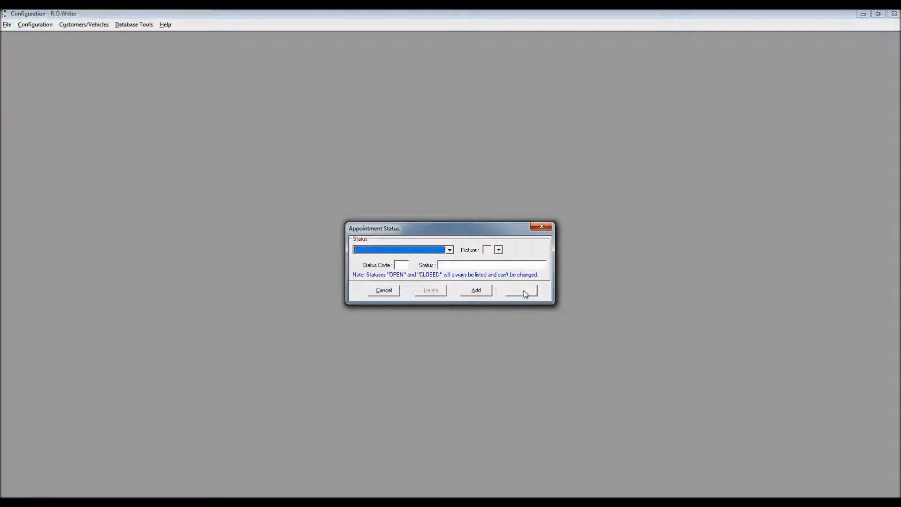
left_click(542, 227)
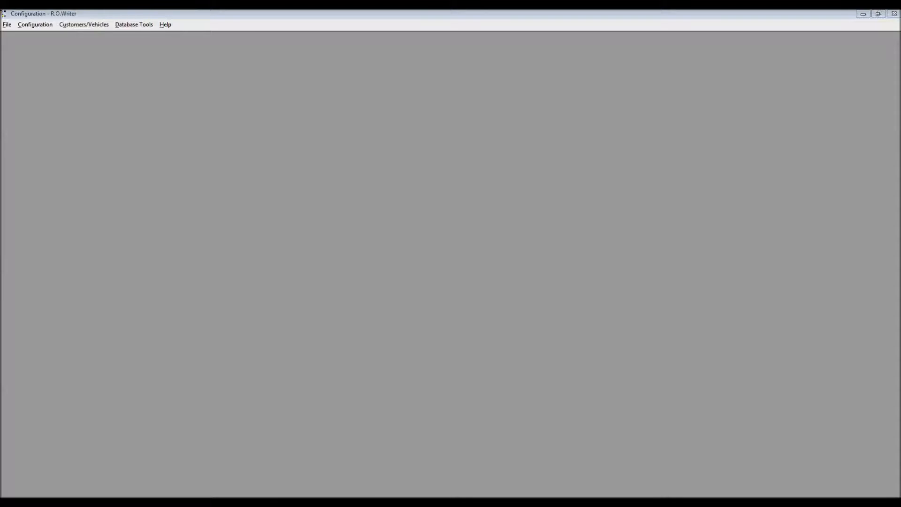
Switch to the main R.O. Writer window, open the Scheduler and move its window towards the centre of the screen
left_click(316, 502)
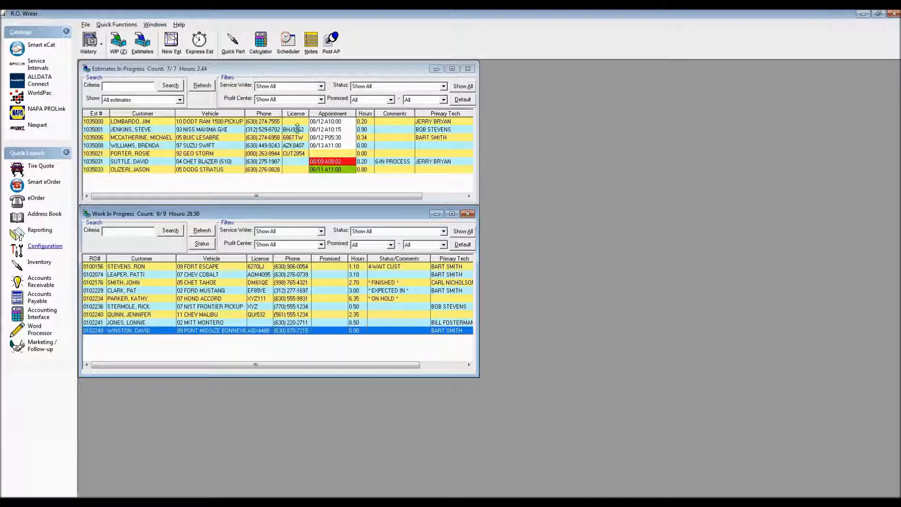
left_click(288, 43)
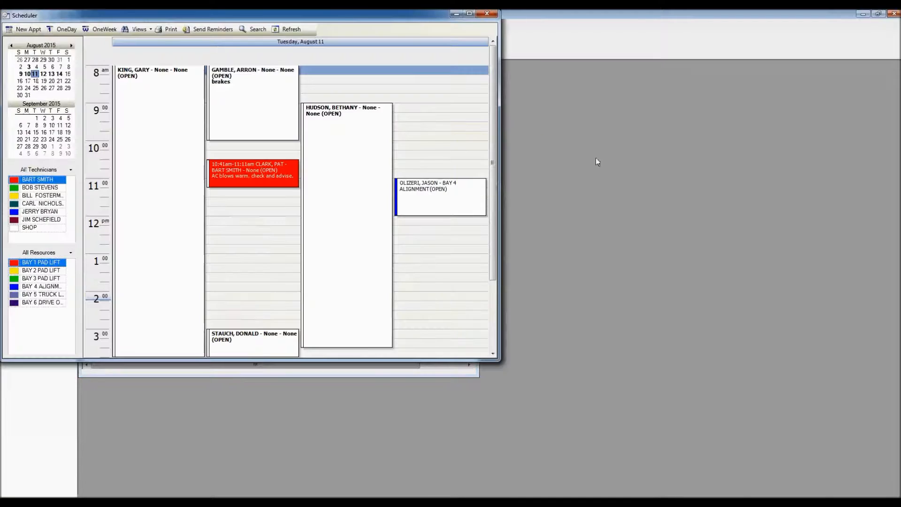
left_click_drag(361, 29, 528, 91)
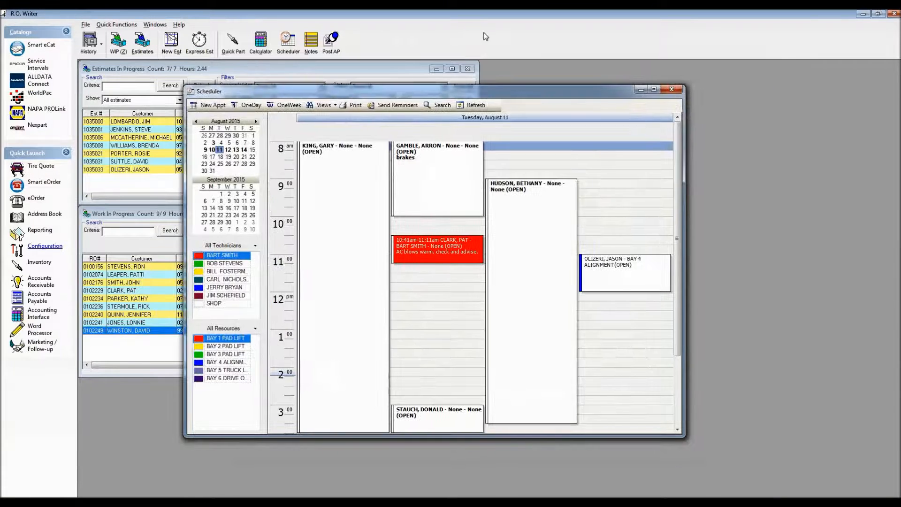
View the estimate for the 1997 SUZU SWIFT, close it and bring the Scheduler back to the front
left_click(491, 36)
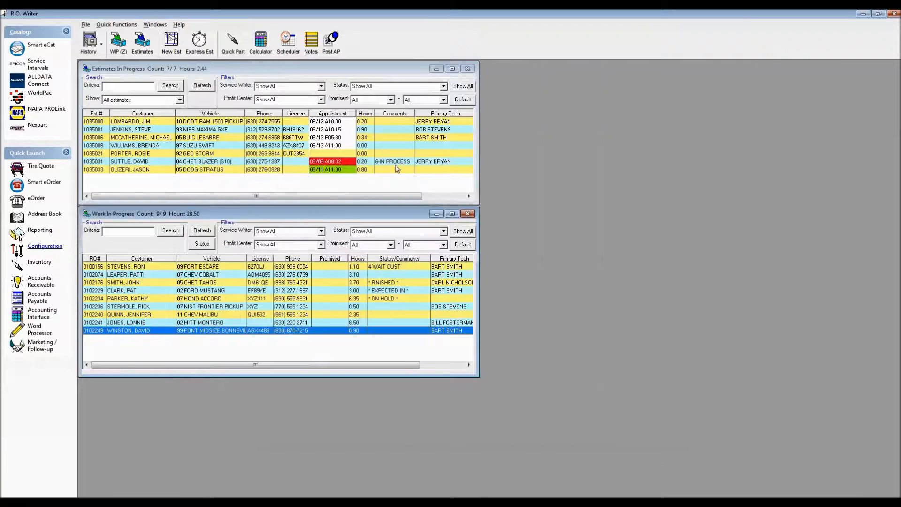
left_click(219, 146)
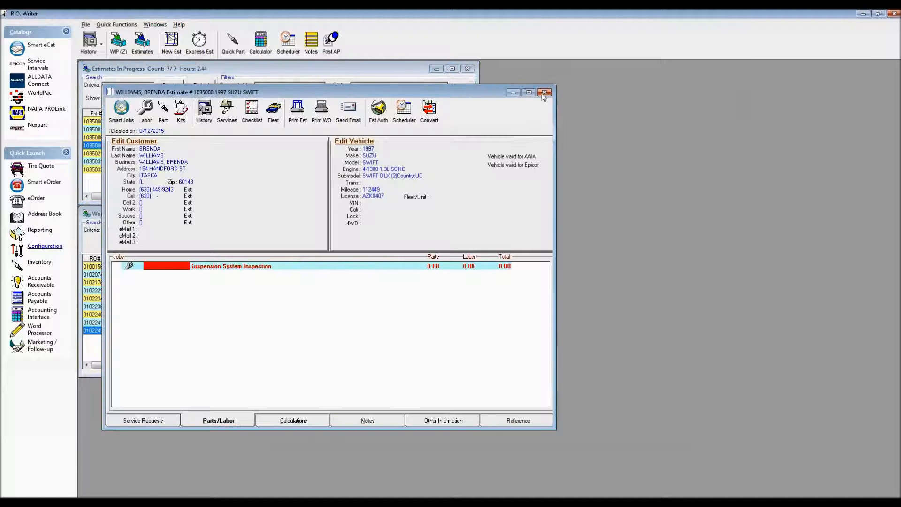
left_click(543, 94)
mouse_move(187, 500)
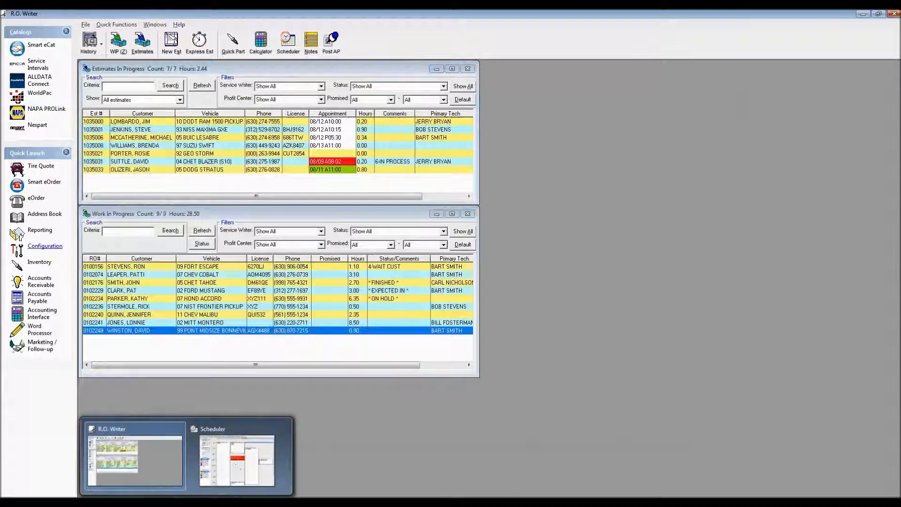
left_click(254, 434)
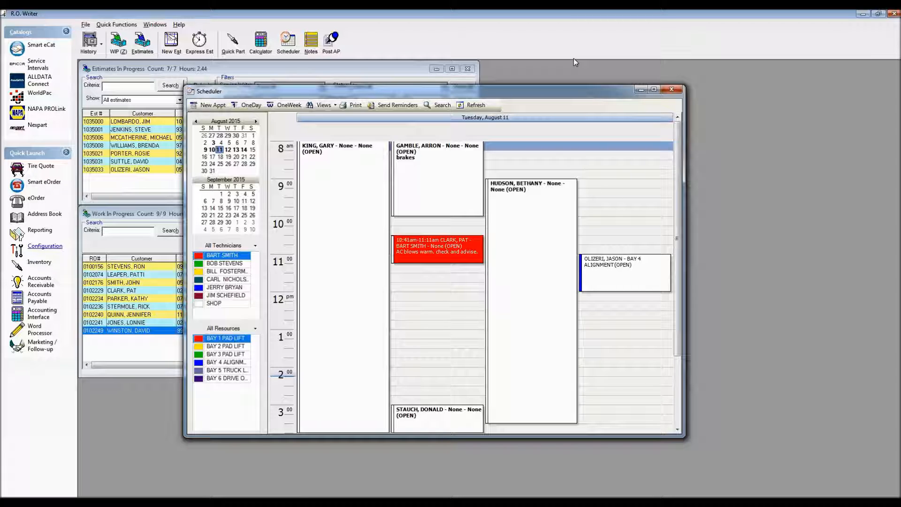
Return to the Scheduler window and check the pop-up details of the 10:41am-11:11am appointment
key("Escape")
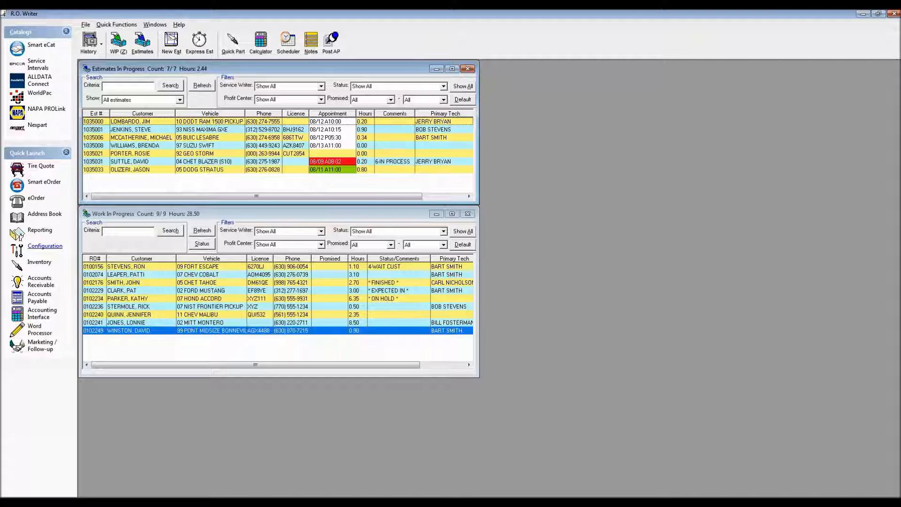
mouse_move(188, 492)
left_click(228, 437)
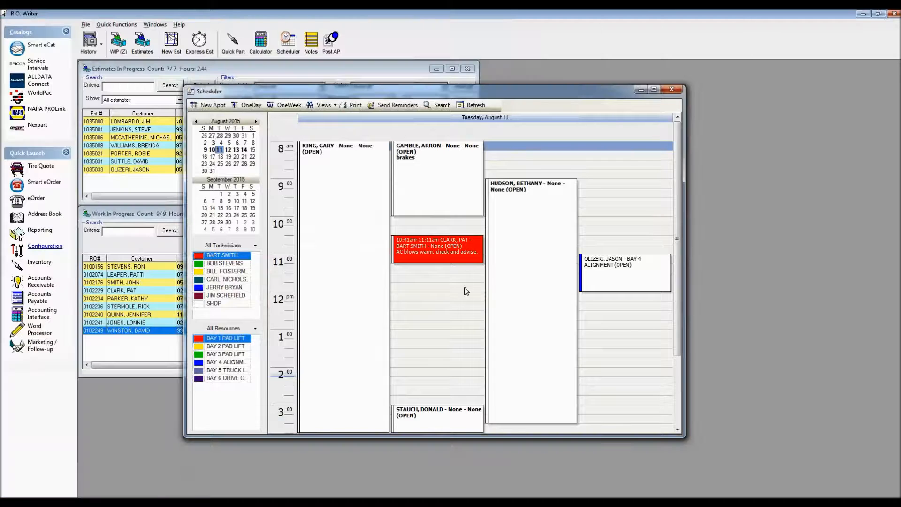
mouse_move(462, 232)
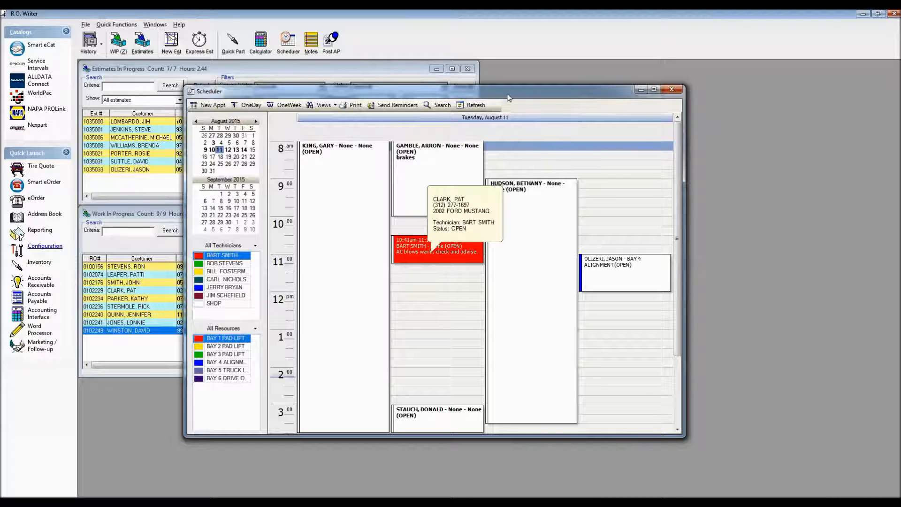
Start a new appointment in the Scheduler, search for the customer by last name and select the matching customer record
left_click_drag(498, 93, 378, 56)
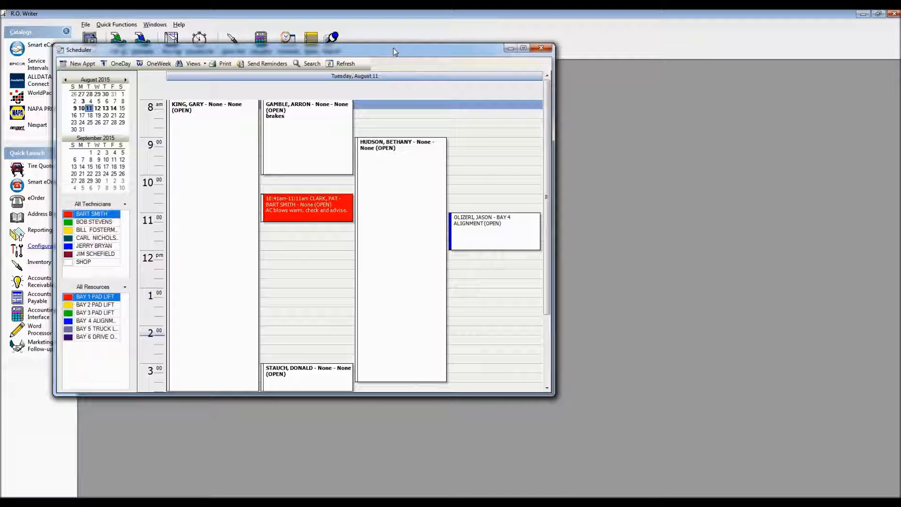
left_click(82, 64)
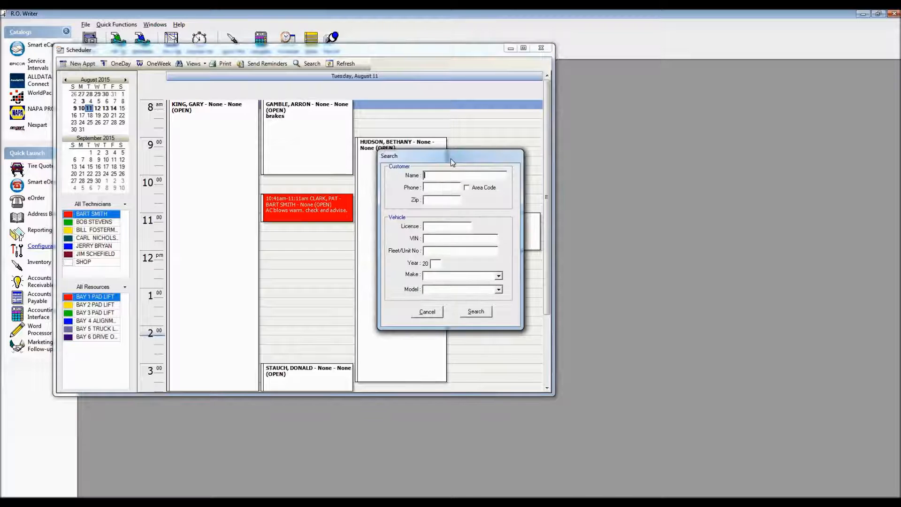
left_click_drag(449, 157, 244, 90)
type("S")
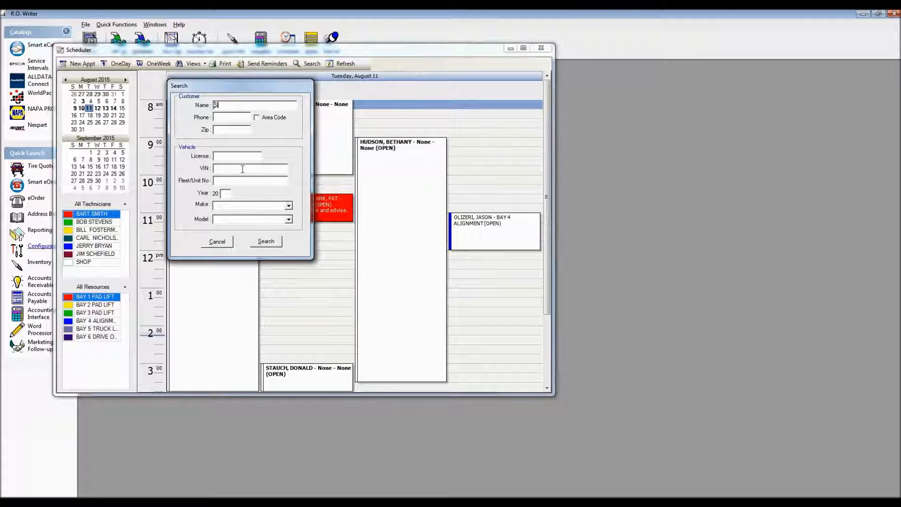
type("MITH")
key("Return")
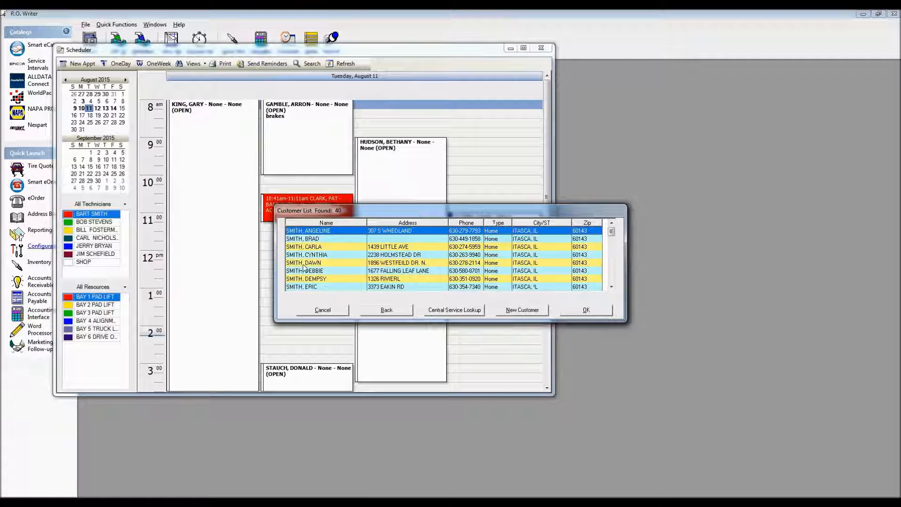
left_click(333, 280)
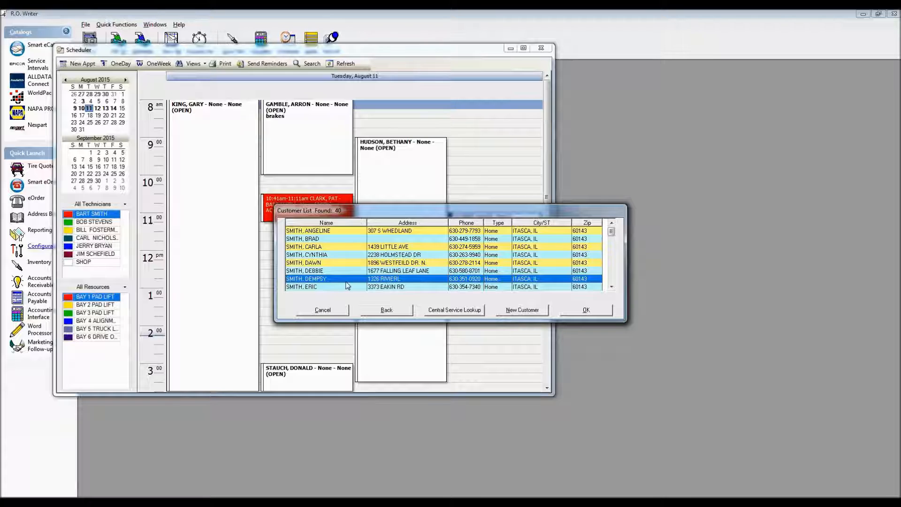
left_click(586, 310)
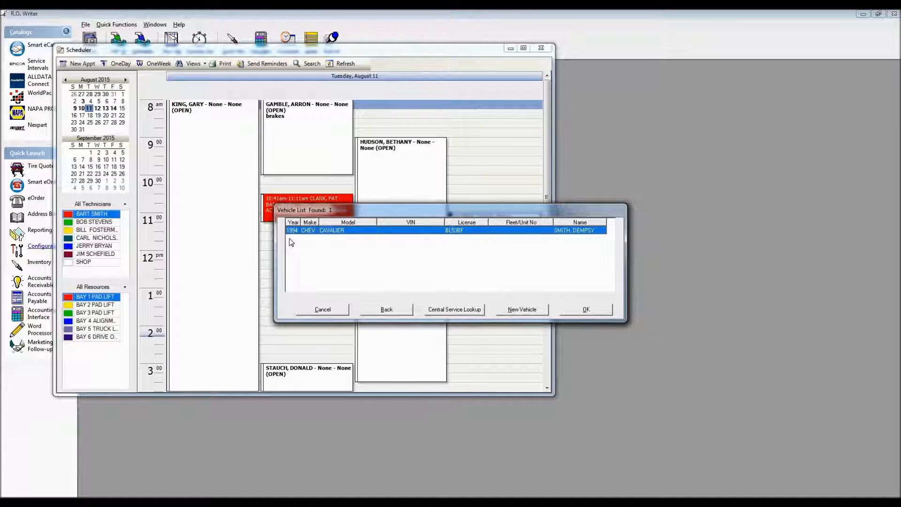
Add a new 2006 TOYOTA CAMRY to the customer's vehicles and use it for the appointment
left_click(516, 310)
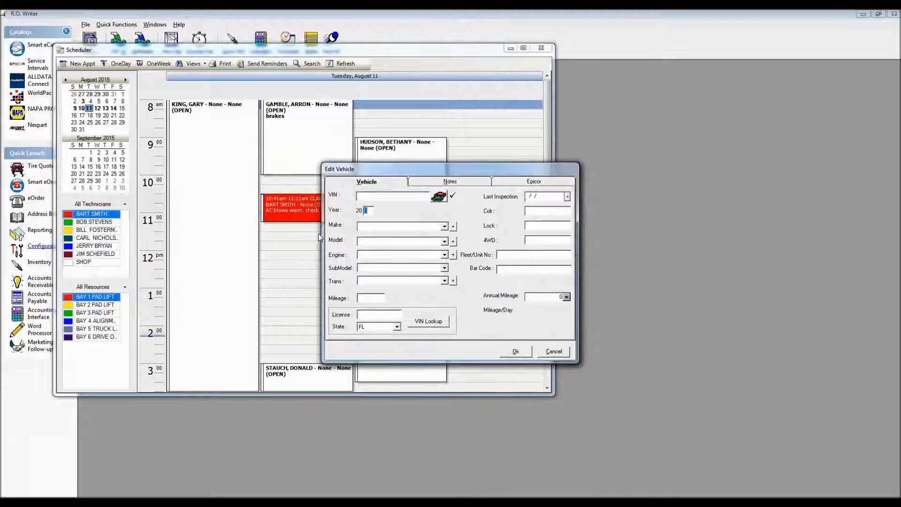
type("08")
type("TOYOTA")
key("Tab")
type("C")
key("Tab")
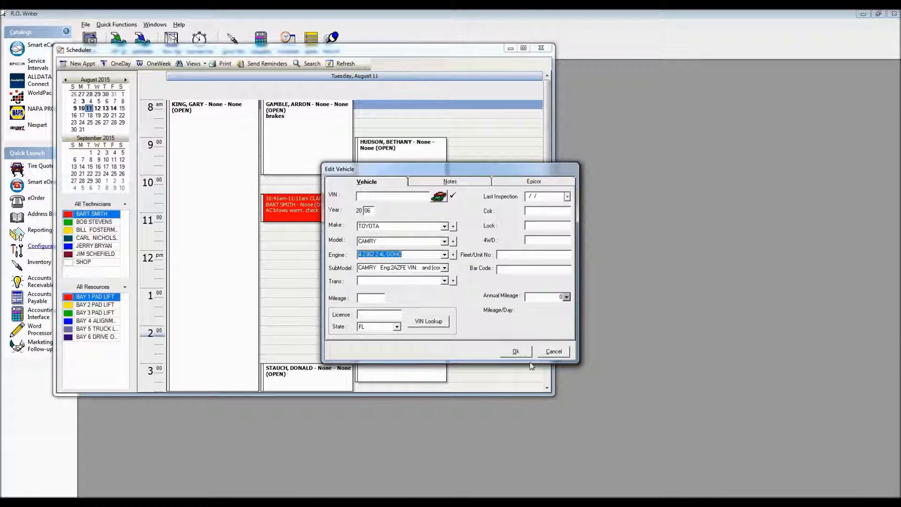
left_click(503, 356)
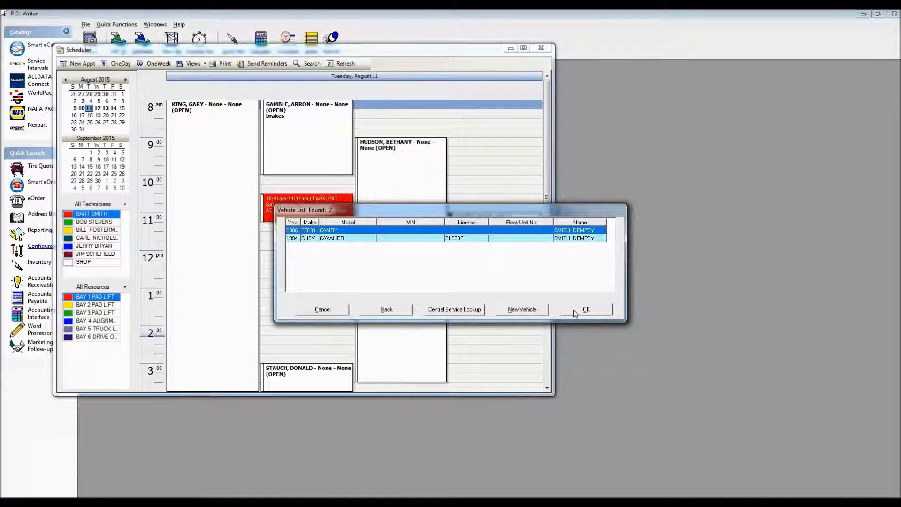
left_click(588, 309)
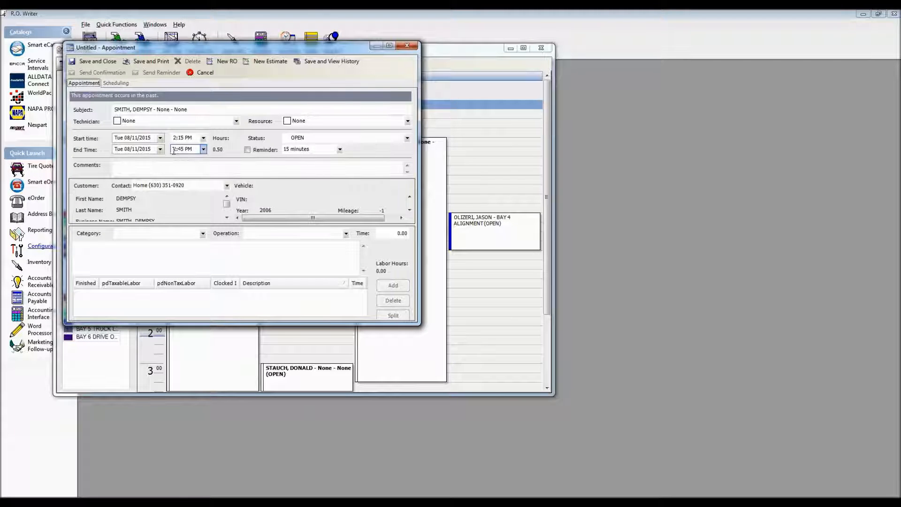
Set the appointment's start time to 2:45 PM and turn on its reminder, keeping 15 minutes after reviewing the other intervals
left_click(203, 138)
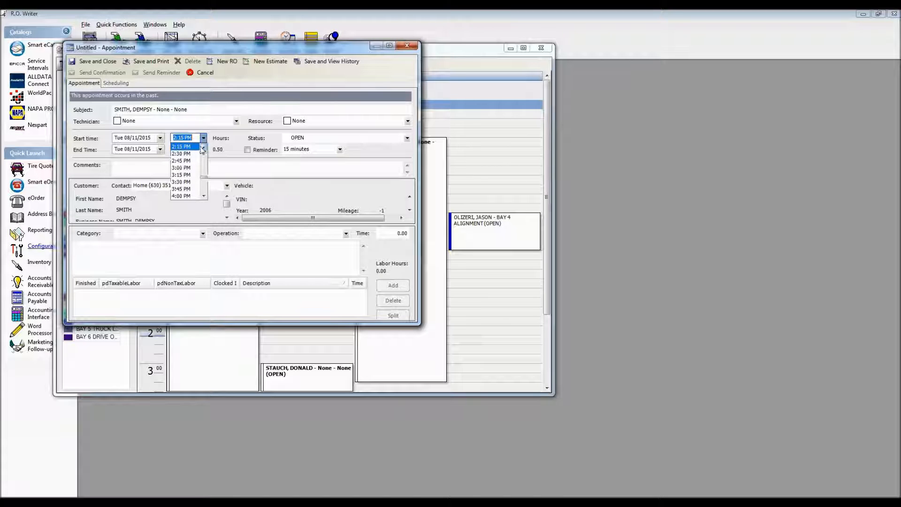
left_click(185, 160)
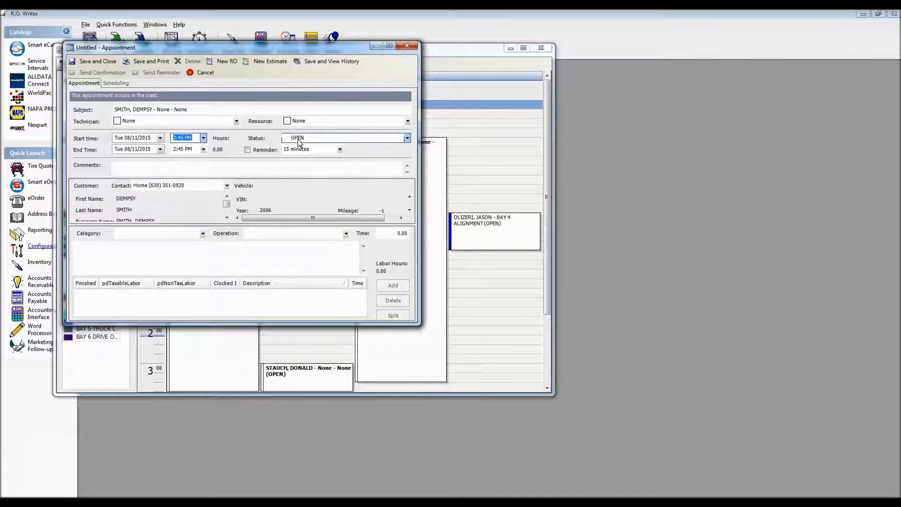
left_click(248, 150)
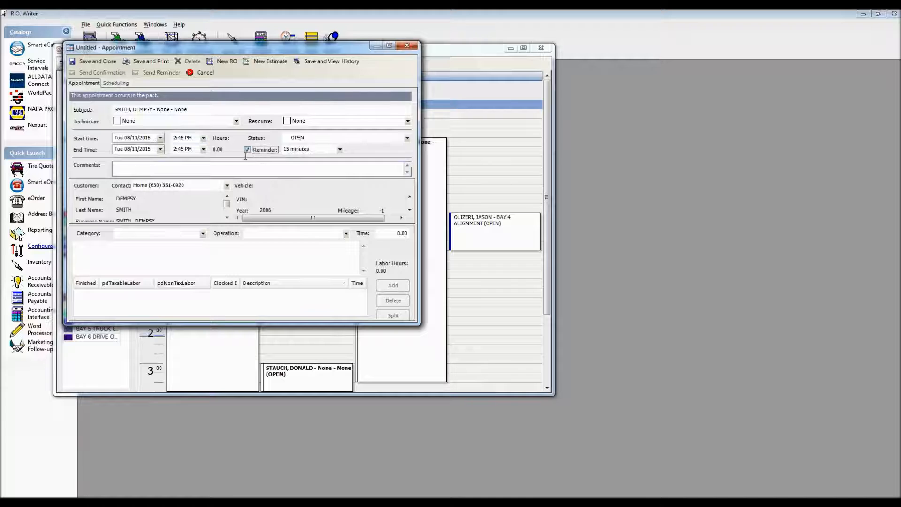
left_click(340, 150)
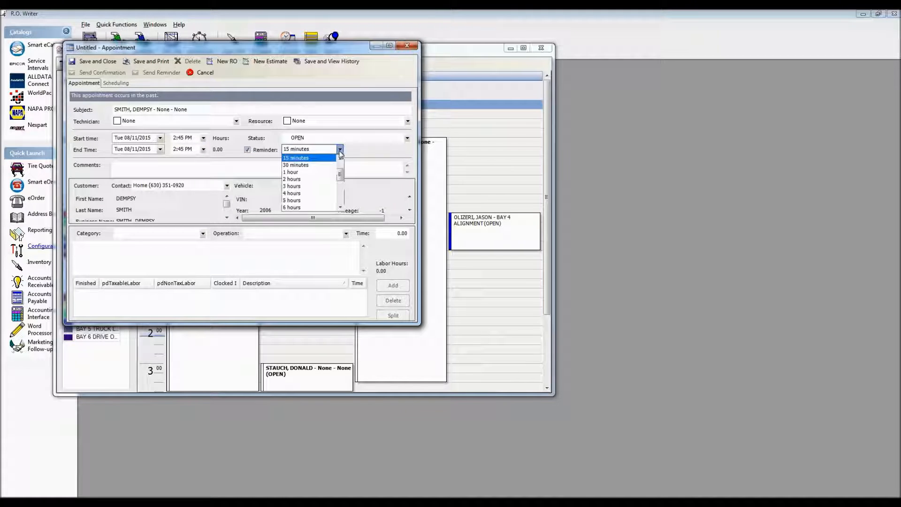
left_click(341, 198)
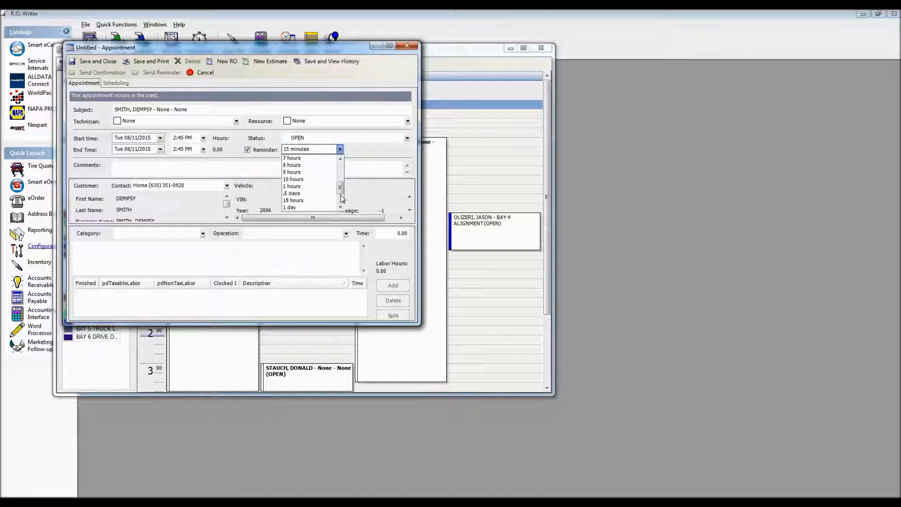
left_click(342, 202)
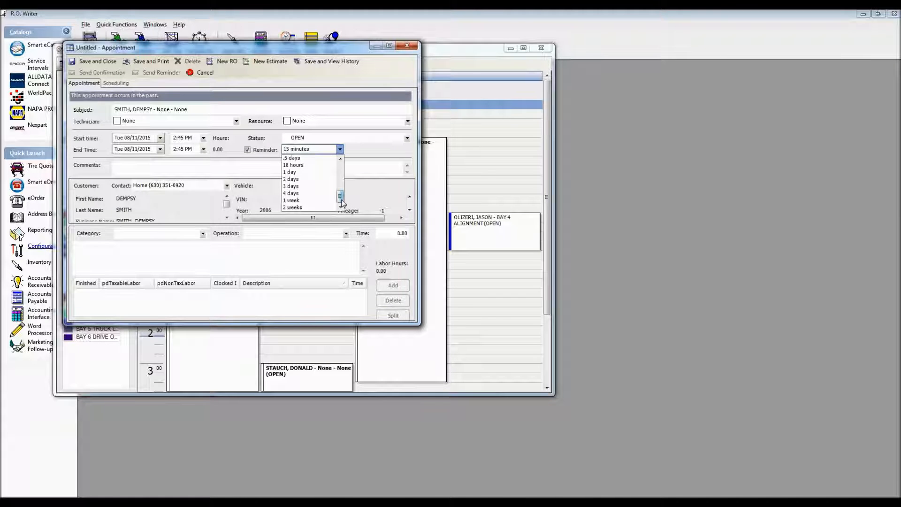
left_click(367, 155)
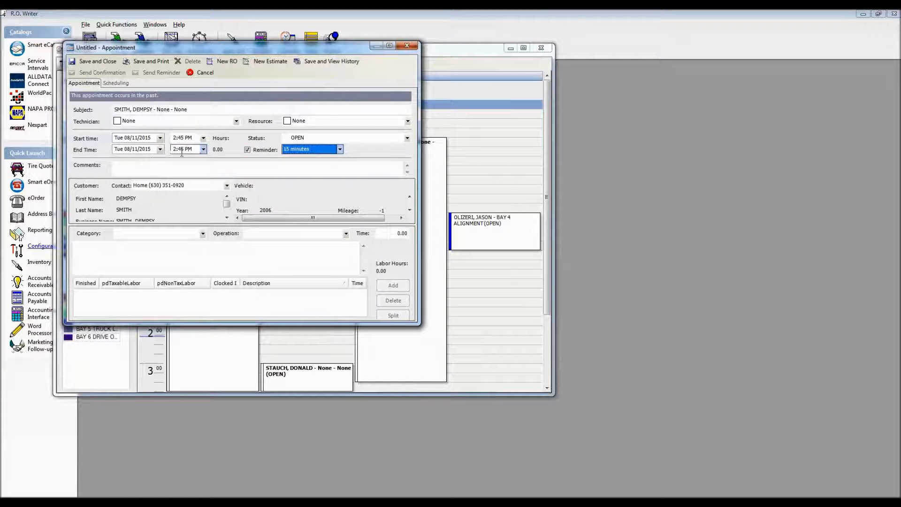
Set the appointment's end time to 3:15 PM and enter LOF as its comment
left_click(203, 150)
left_click(181, 172)
left_click(132, 169)
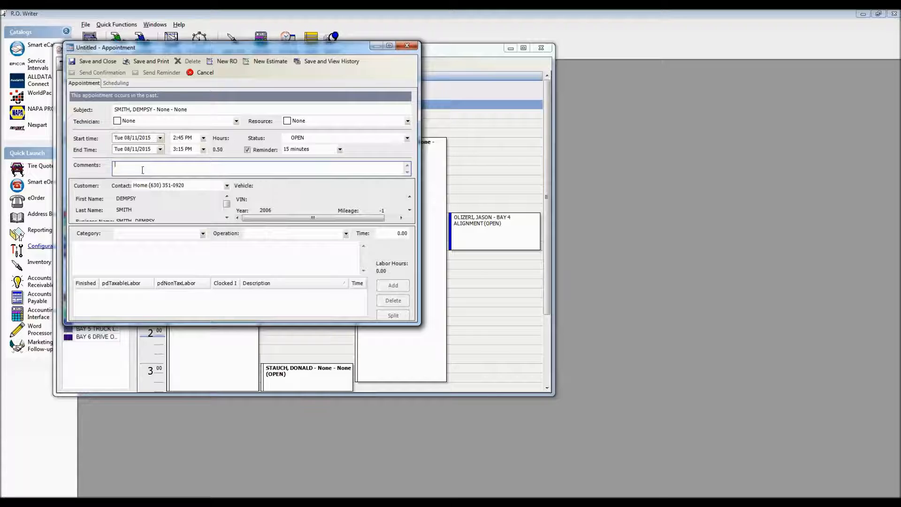
type("LOP")
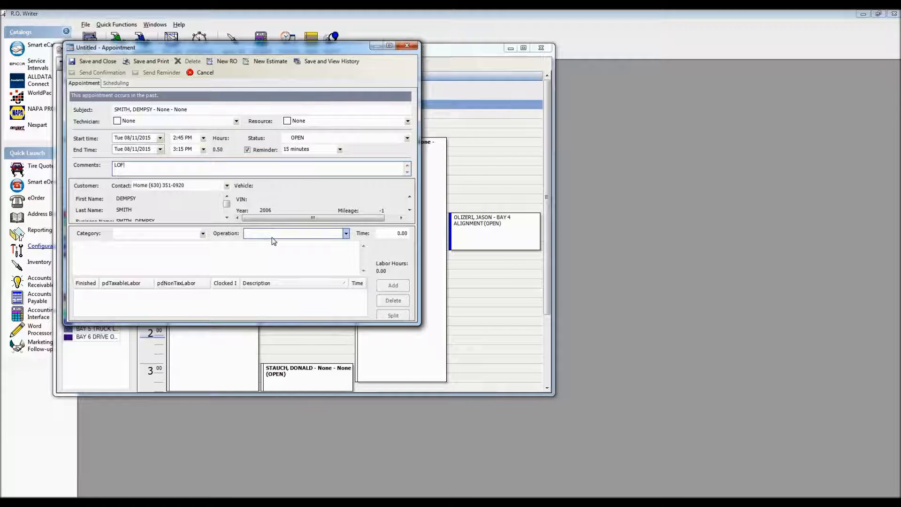
Choose the OIL CHANGES category and the 5W20 Full Service Oil Change operation for the appointment's labor
left_click(203, 233)
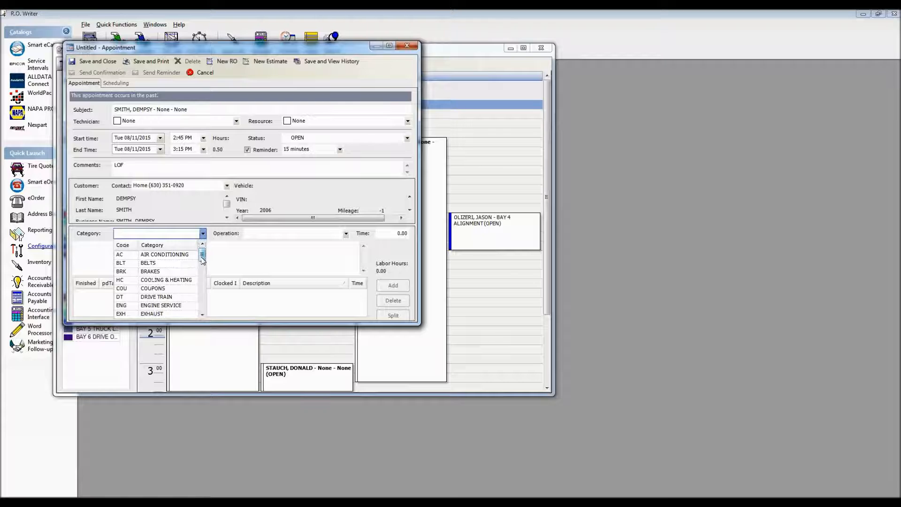
scroll(203, 295, "down", 2)
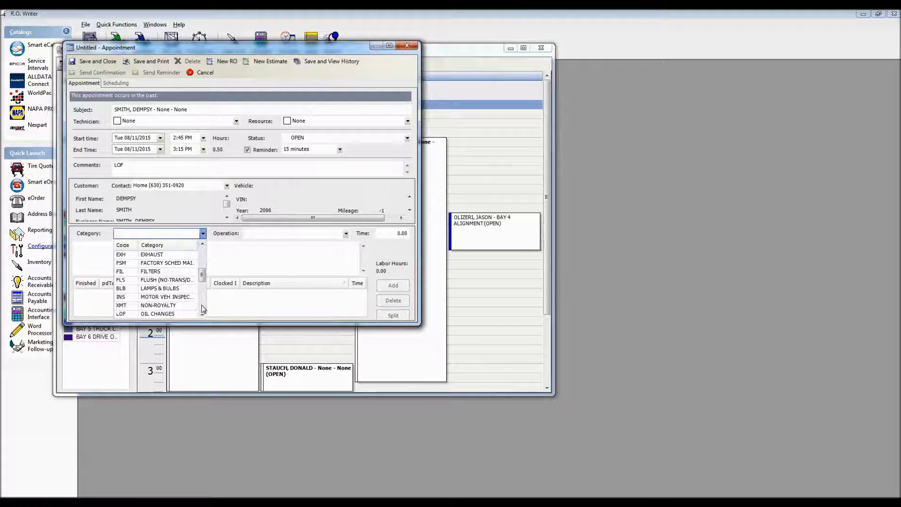
left_click(170, 315)
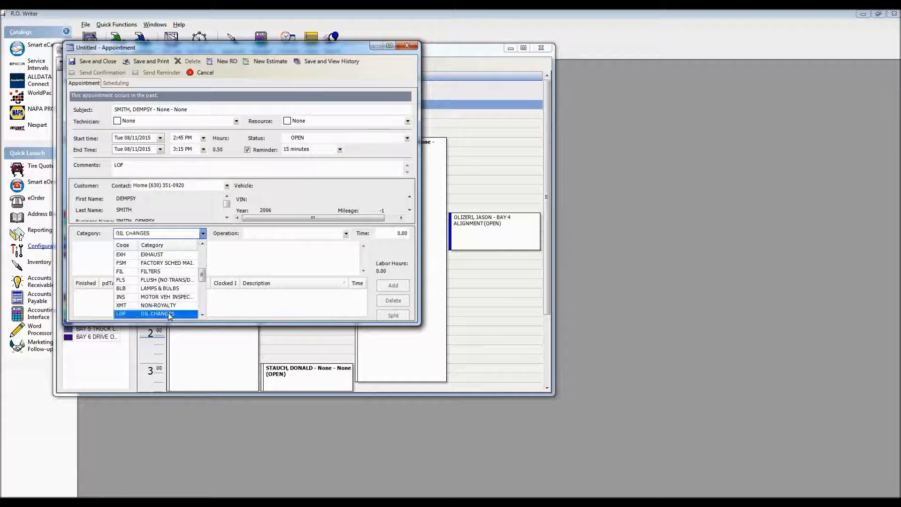
left_click(291, 232)
left_click(302, 263)
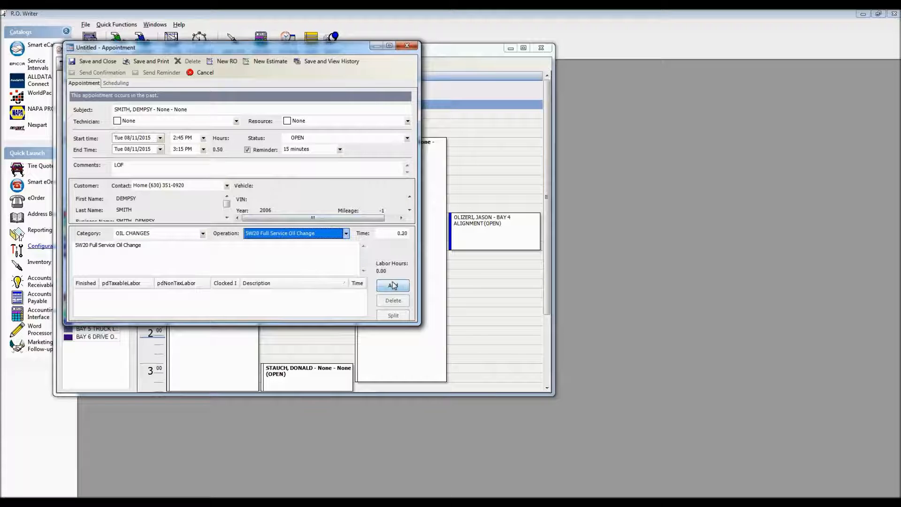
Add the Complimentary Brake System Evaluation operation from the BRAKES category to the appointment's labor list
left_click(202, 233)
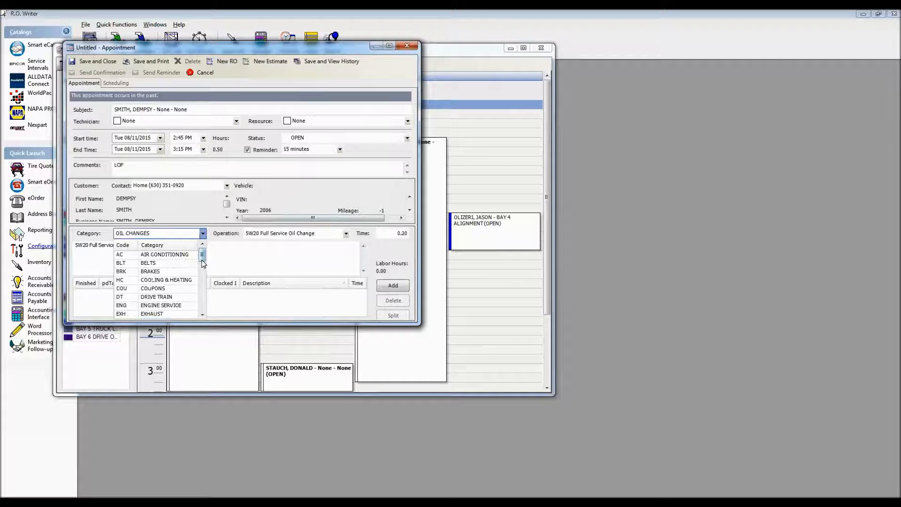
left_click(181, 271)
left_click(346, 233)
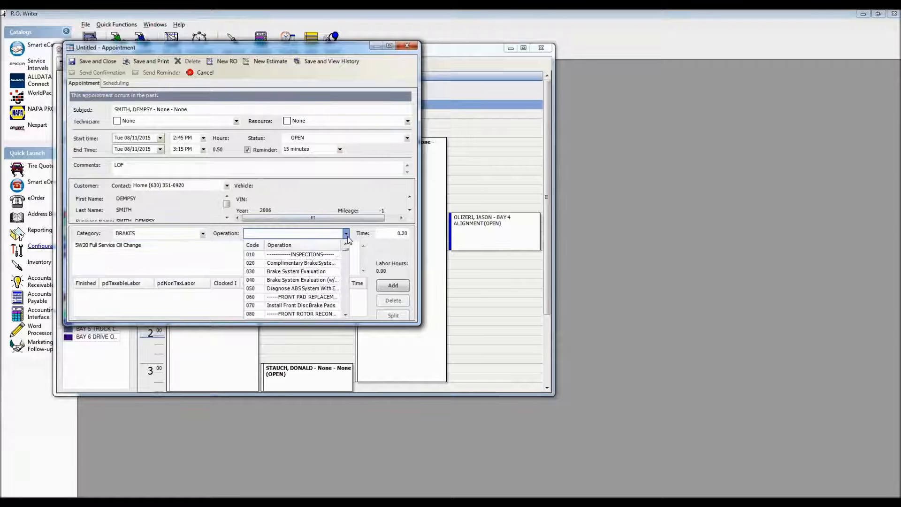
left_click(302, 264)
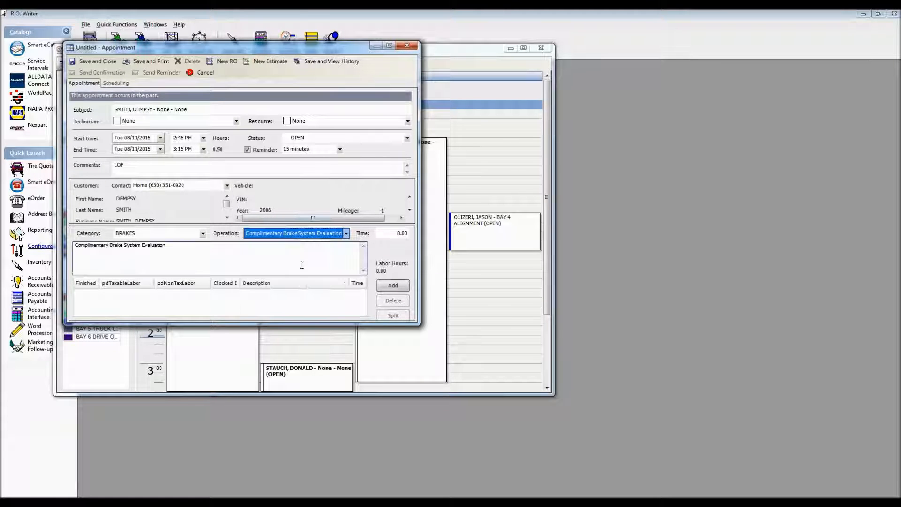
left_click(397, 287)
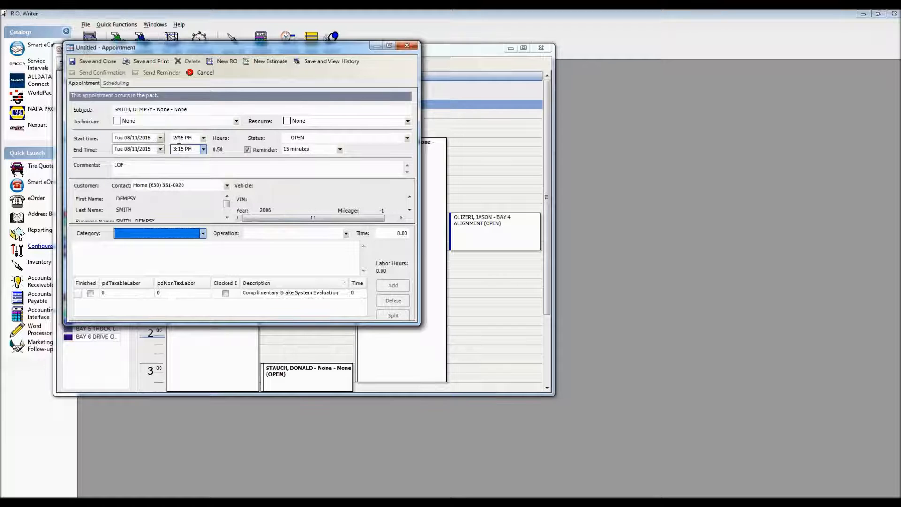
Extend the appointment's comment to "LOF and Brake Inspection", and save and close the appointment without sending a confirmation email
left_click(140, 167)
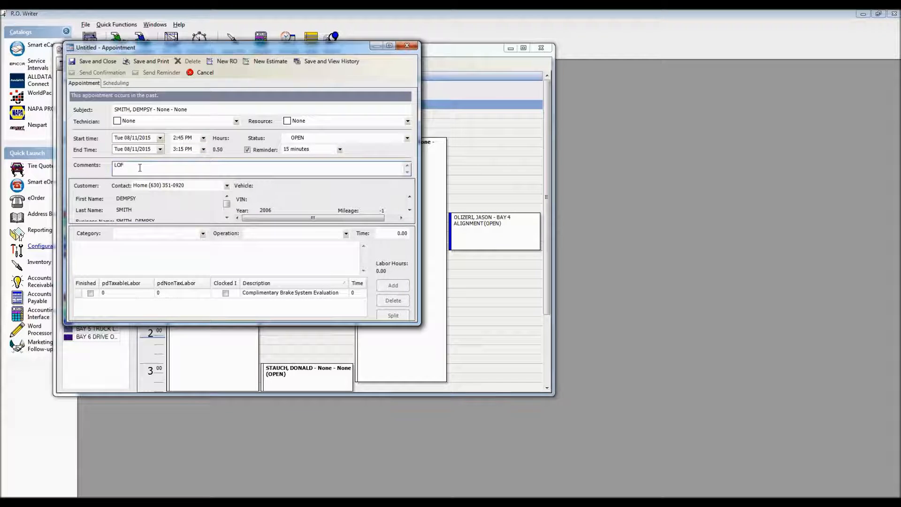
type("and Brake Inspection")
left_click(92, 62)
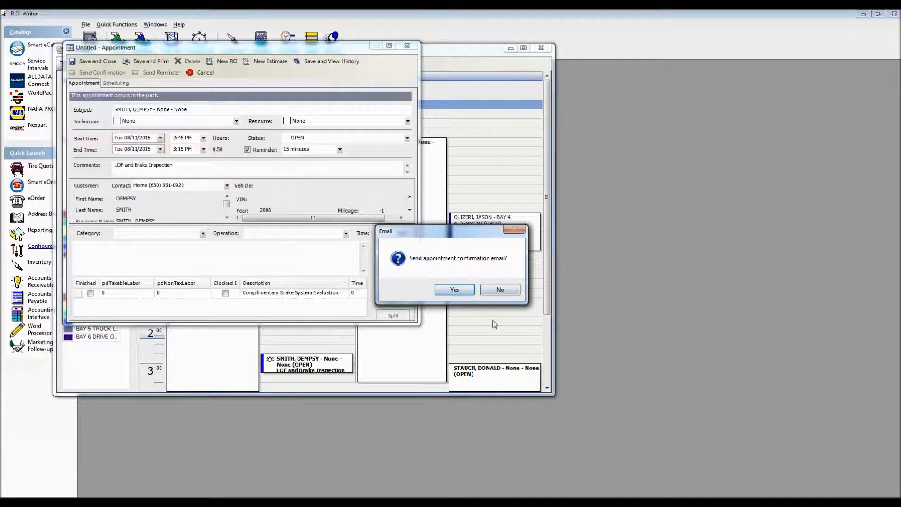
left_click(499, 290)
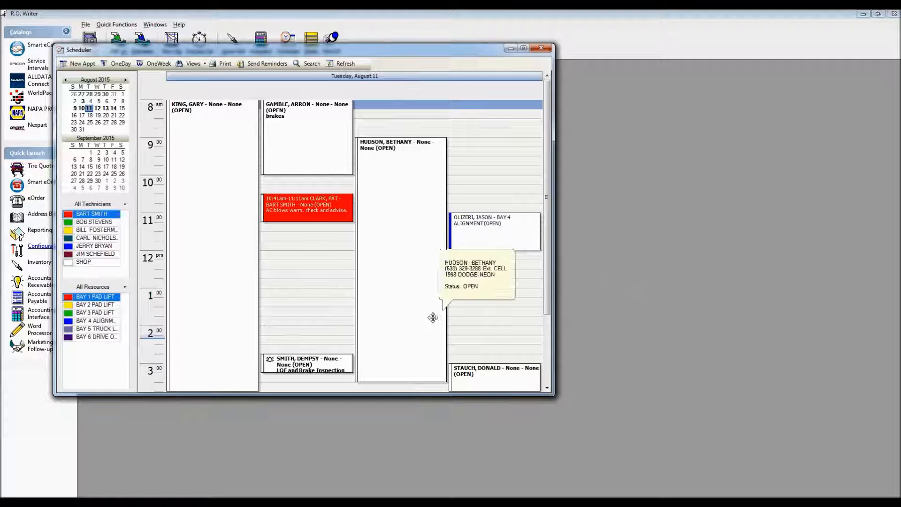
Examine the contact, vehicle and status details of the appointments on the August 11 calendar
mouse_move(300, 363)
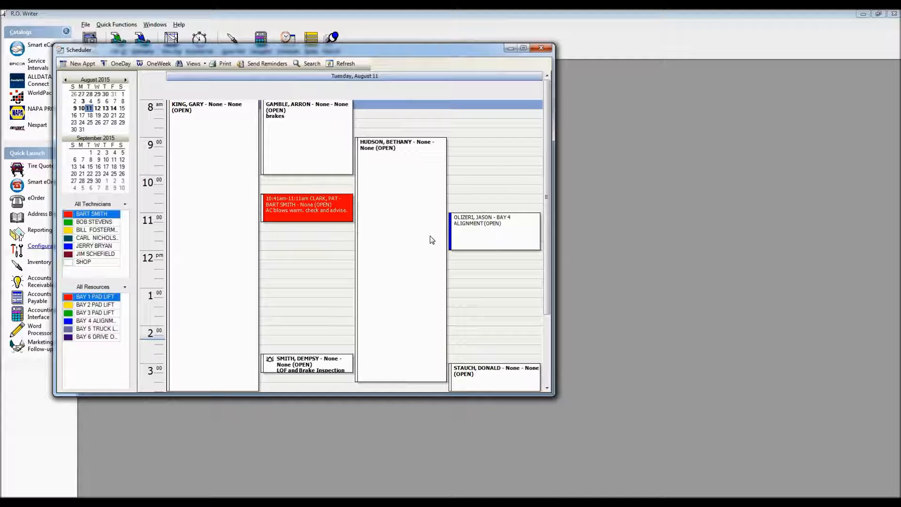
mouse_move(211, 108)
mouse_move(413, 371)
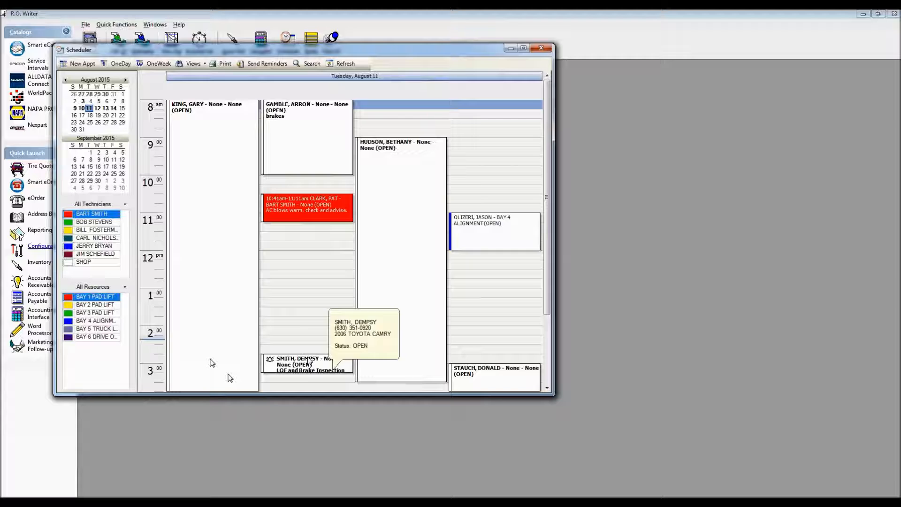
mouse_move(446, 338)
mouse_move(314, 212)
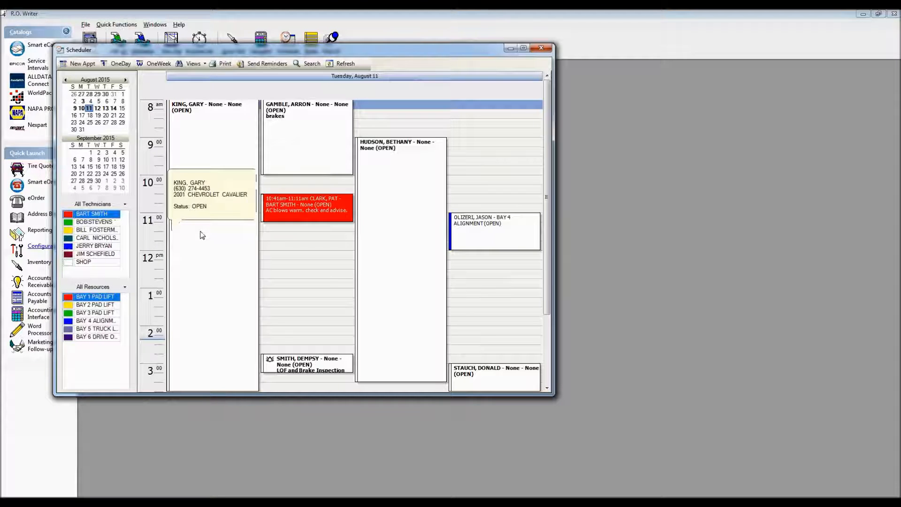
mouse_move(453, 234)
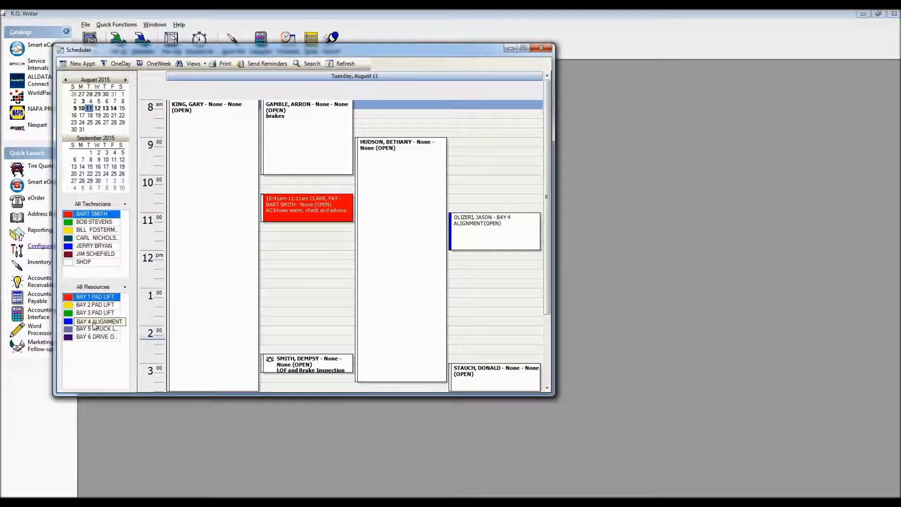
mouse_move(390, 273)
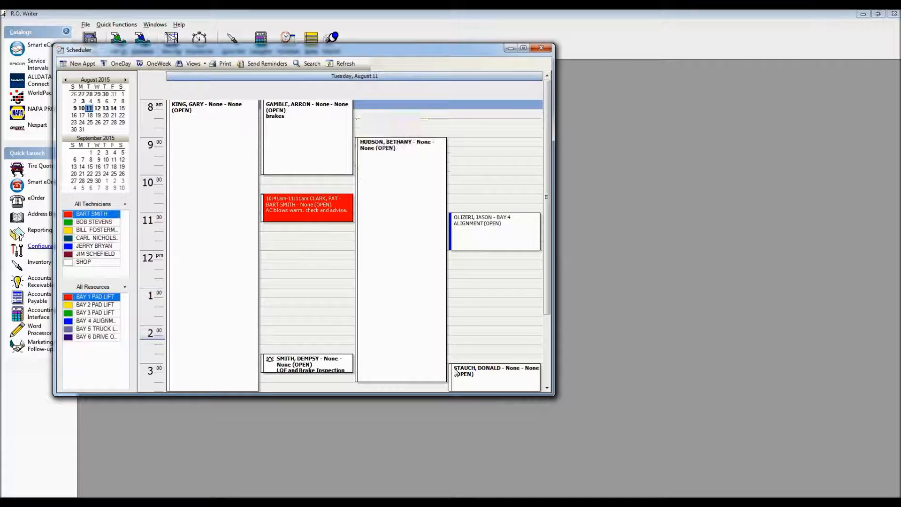
mouse_move(229, 323)
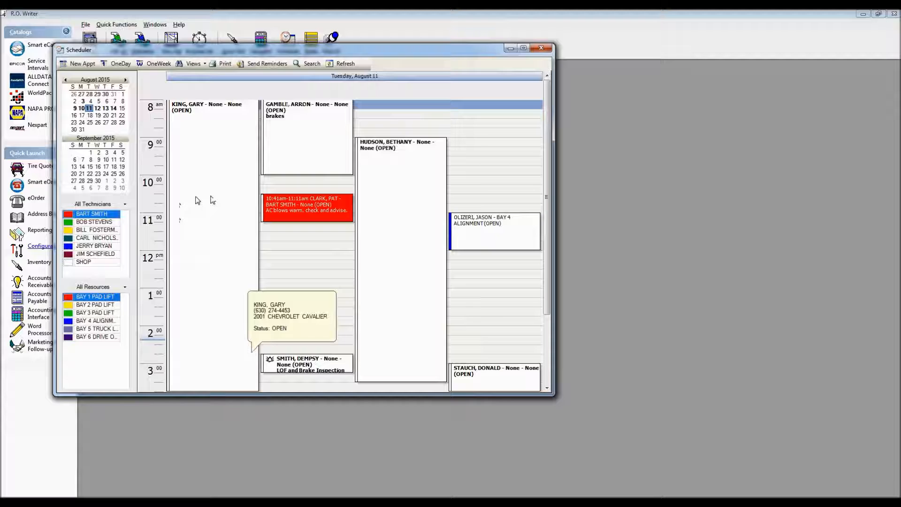
mouse_move(271, 141)
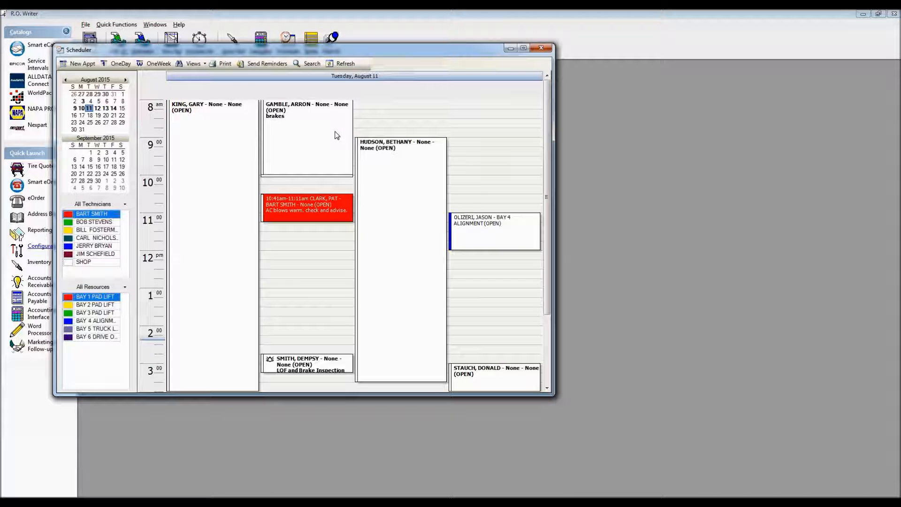
Switch the calendar to the Technician view and inspect the details of the assigned and unassigned appointments
left_click(194, 65)
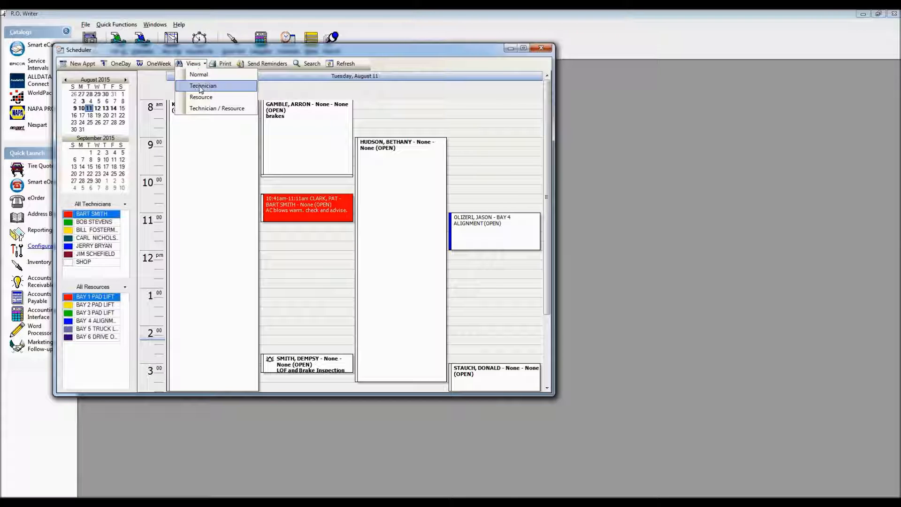
left_click(201, 87)
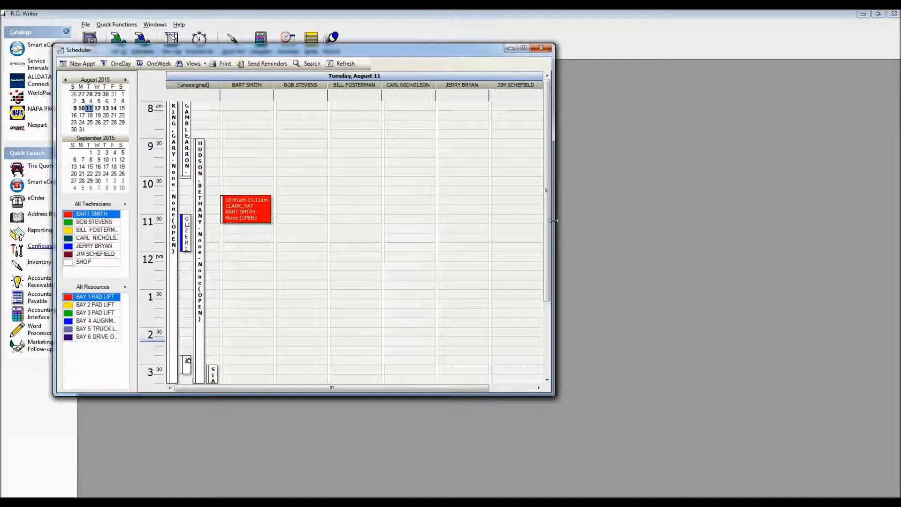
mouse_move(250, 208)
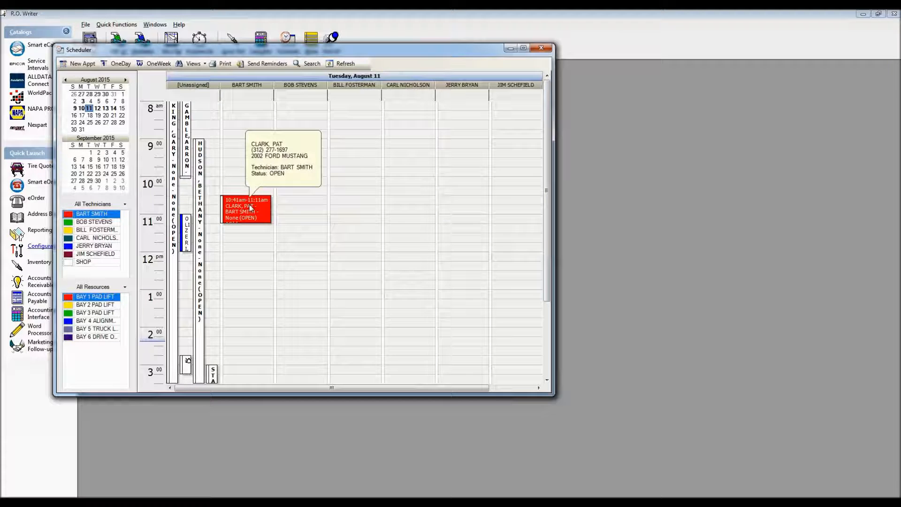
mouse_move(201, 254)
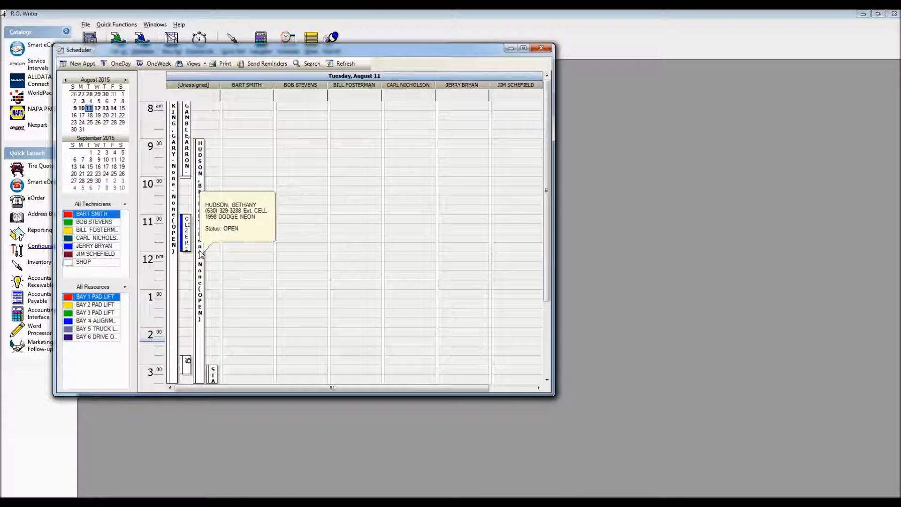
mouse_move(185, 140)
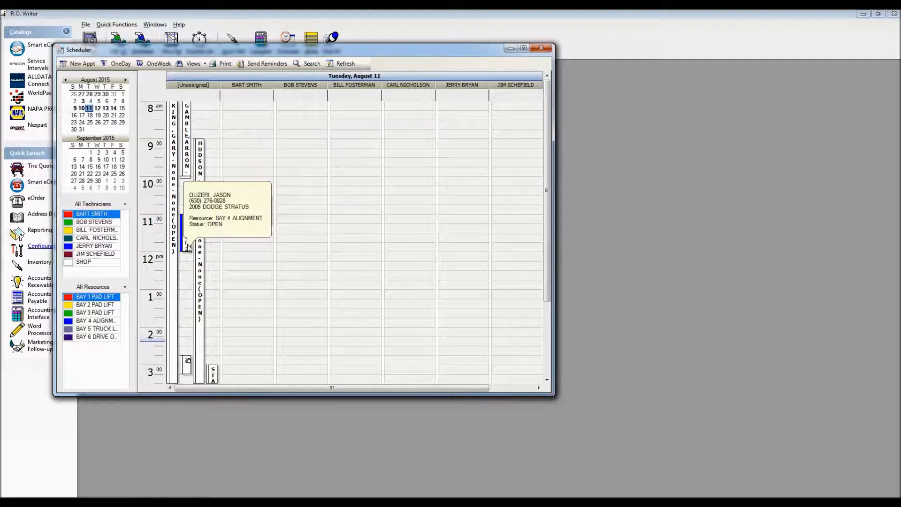
mouse_move(203, 376)
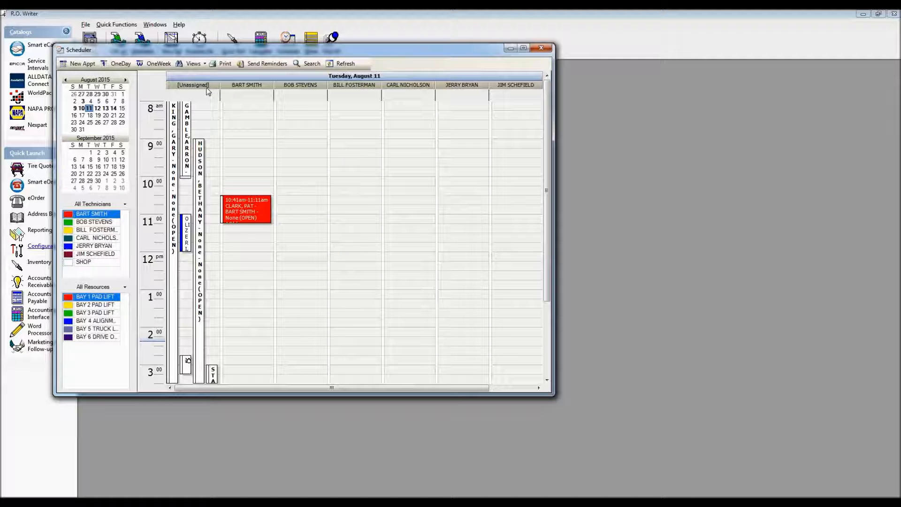
Assign the Dodge Neon appointment to the green-coded technician, the brakes appointment to the yellow-coded one, and the Chevrolet Cavalier appointment to the blue-coded one
mouse_move(201, 165)
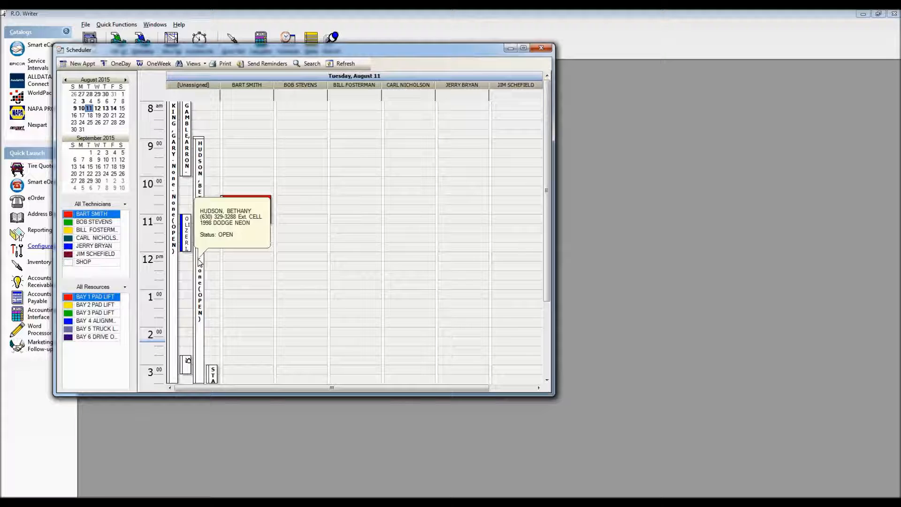
left_click_drag(200, 262, 279, 254)
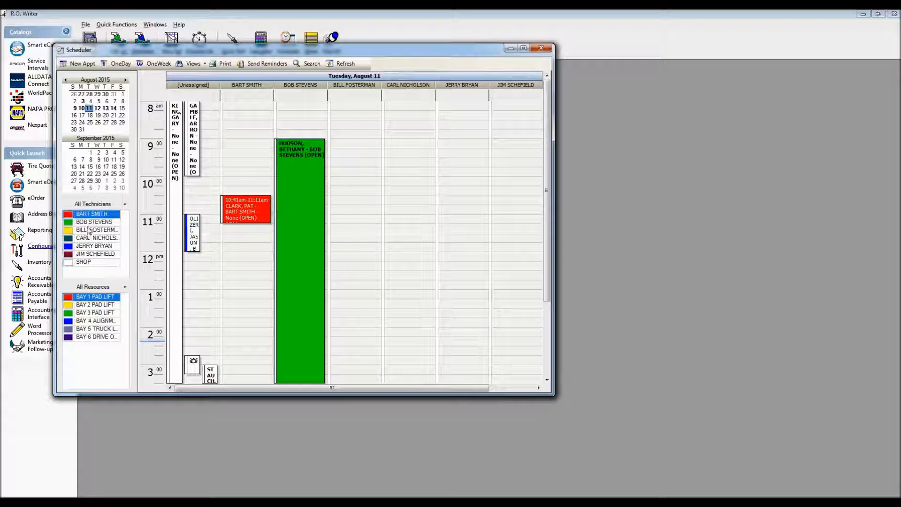
left_click_drag(194, 166, 357, 176)
mouse_move(173, 193)
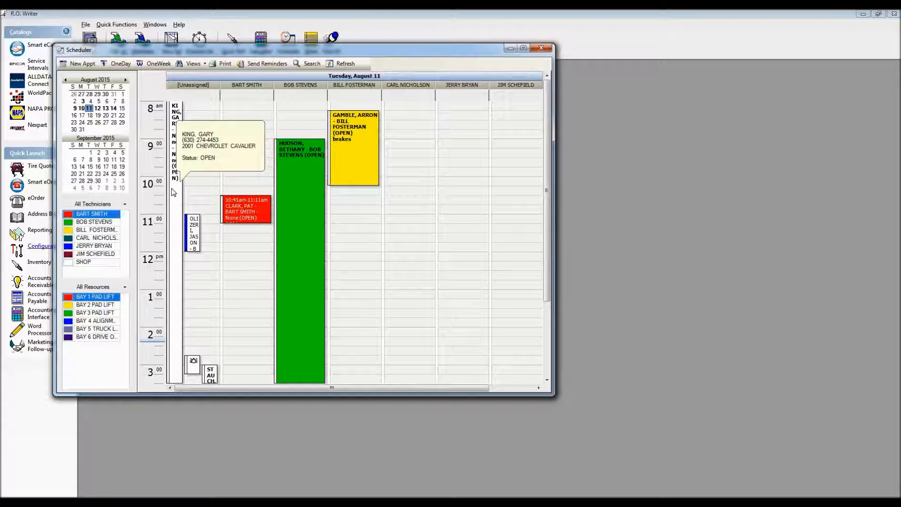
left_click_drag(172, 190, 444, 194)
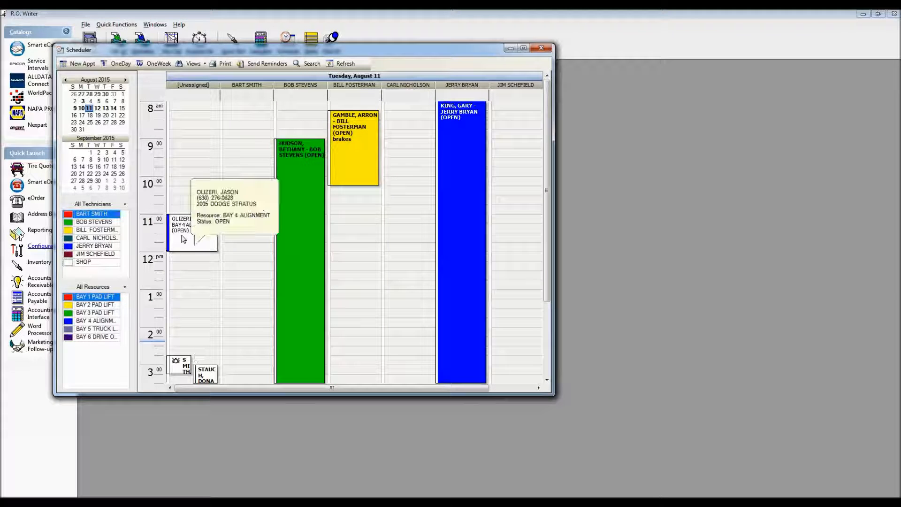
Assign the BAY 4 ALIGNMENT and LOF and Brake Inspection appointments to the yellow-coded technician and the 3 PM one to the teal-coded one, declining the confirmation email
left_click_drag(181, 238, 347, 235)
left_click_drag(184, 369, 347, 366)
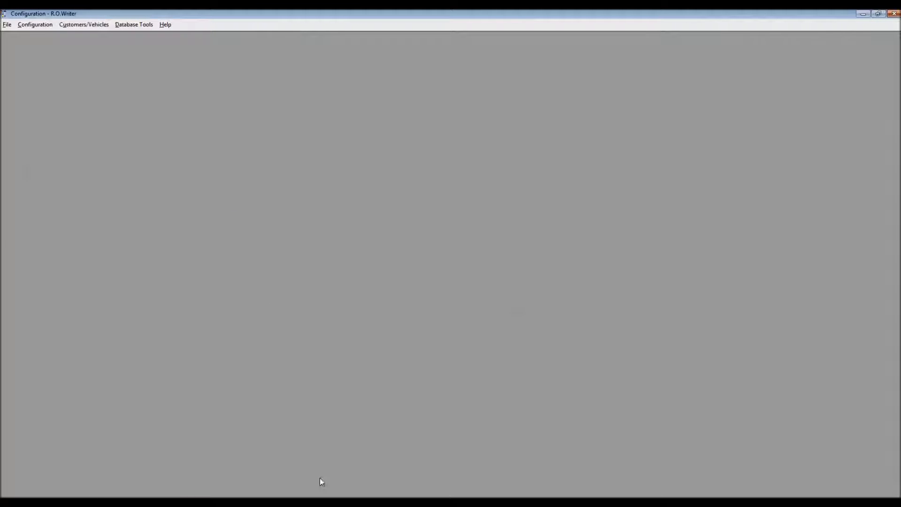
left_click(278, 471)
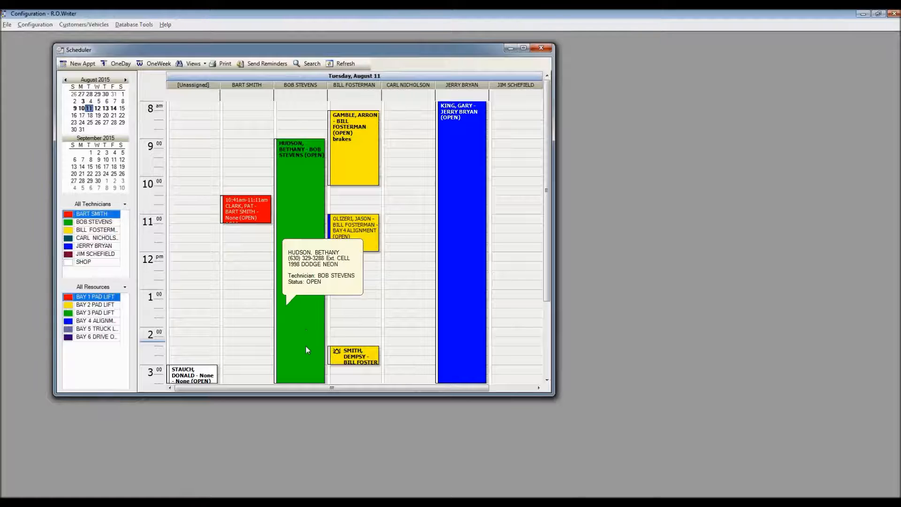
left_click_drag(190, 381, 404, 311)
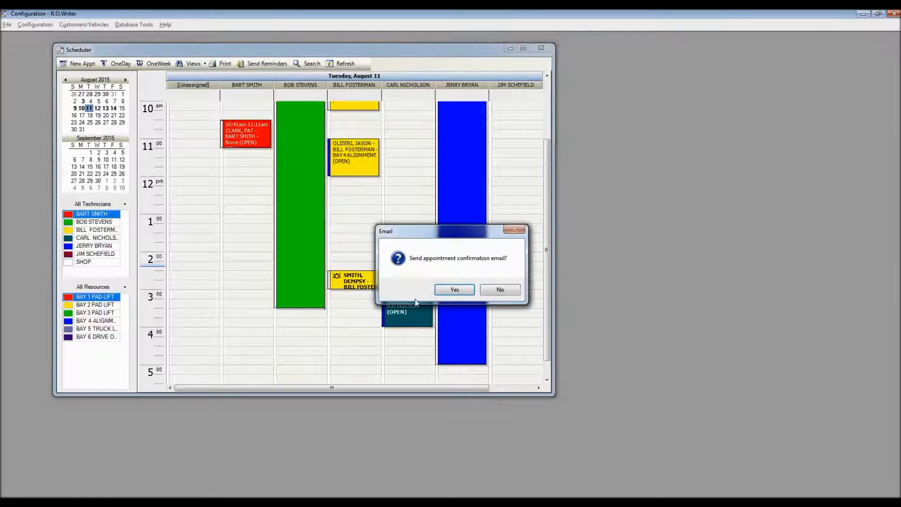
left_click(496, 289)
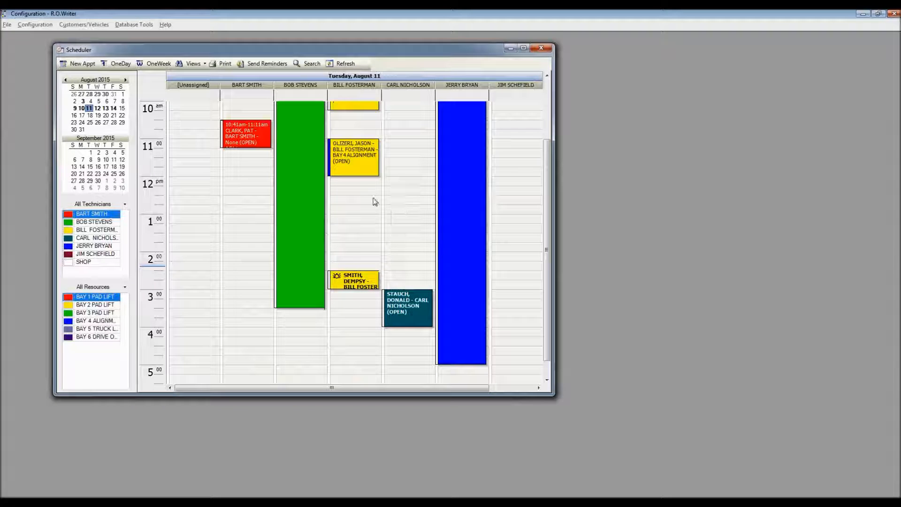
Return the calendar to the Normal view and compare the appointments' colors with the technician list
left_click_drag(545, 183, 545, 122)
mouse_move(476, 156)
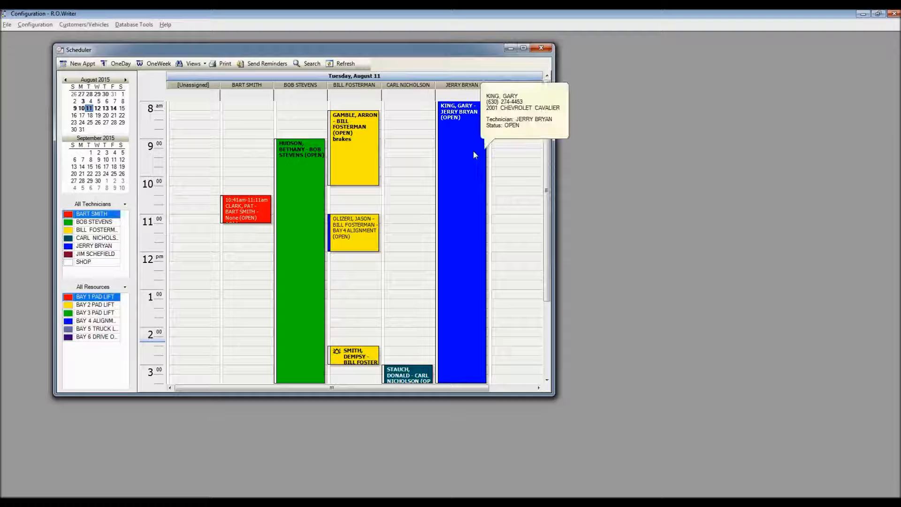
left_click(206, 64)
left_click(202, 85)
mouse_move(255, 262)
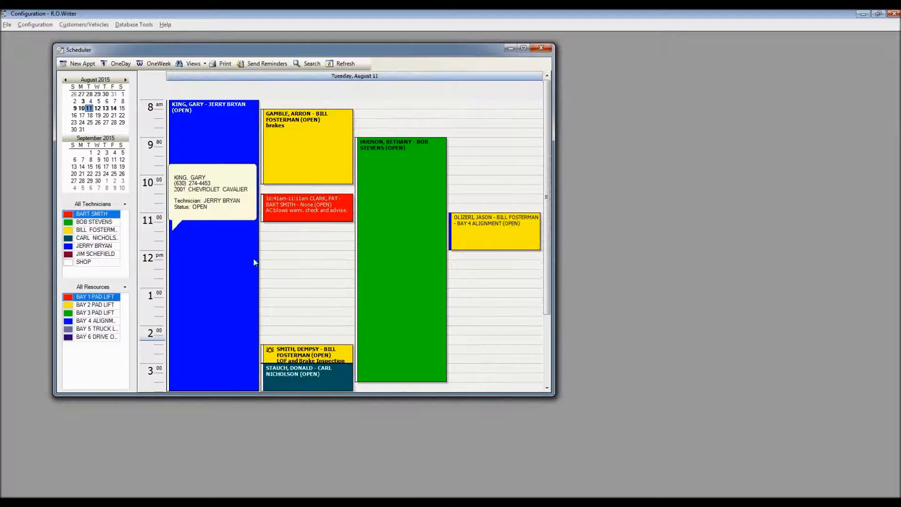
mouse_move(548, 253)
left_mouse_down()
mouse_move(550, 319)
mouse_move(550, 249)
left_mouse_up()
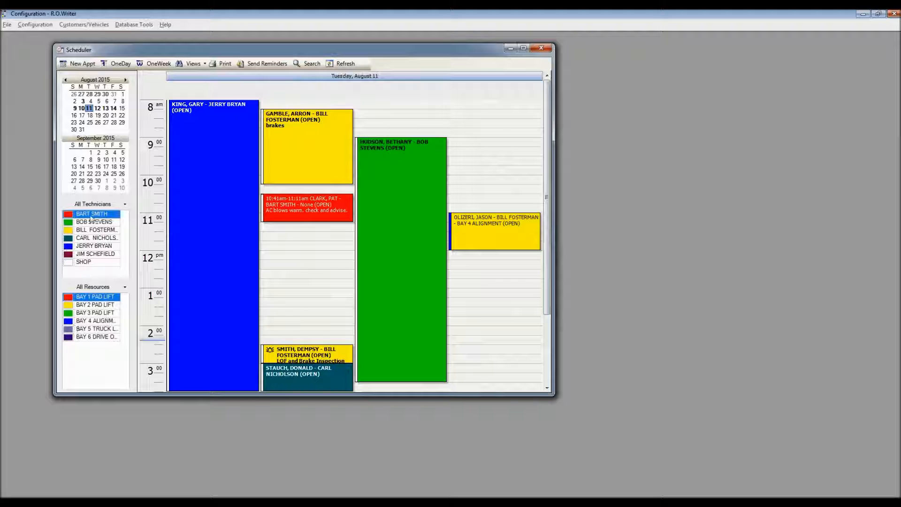
mouse_move(292, 172)
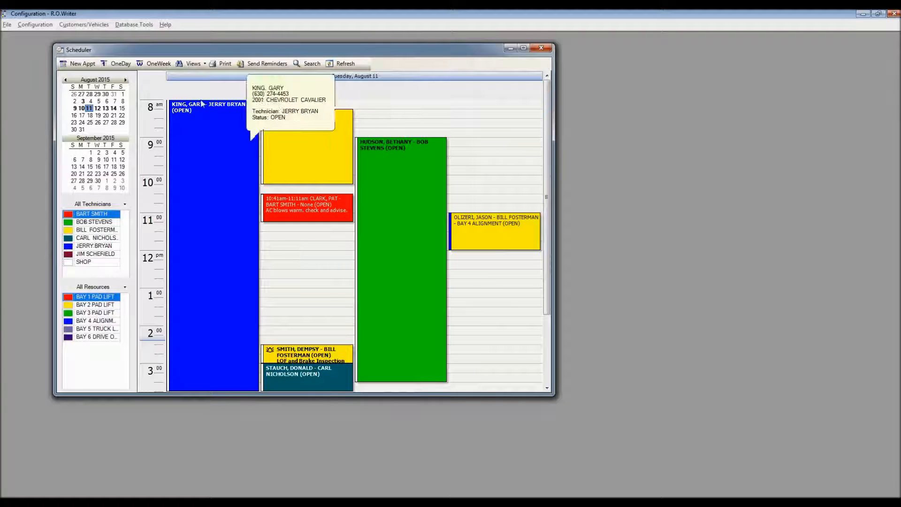
Switch the calendar to the Resource view and assign the green Dodge Neon appointment to BAY 1 PAD LIFT
left_click(199, 64)
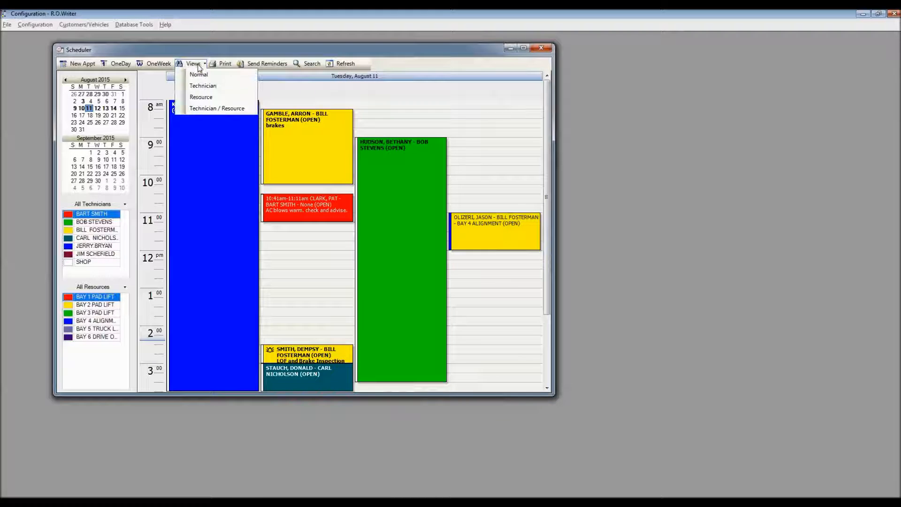
left_click(201, 98)
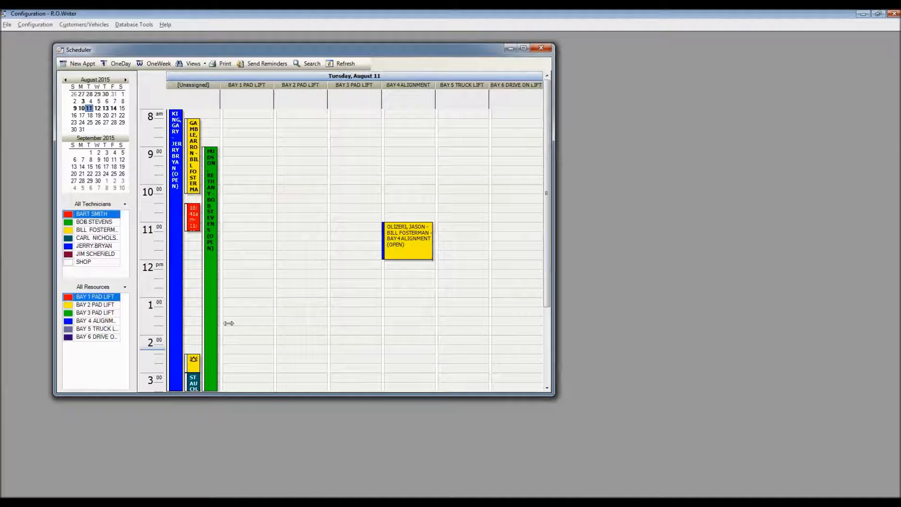
mouse_move(211, 288)
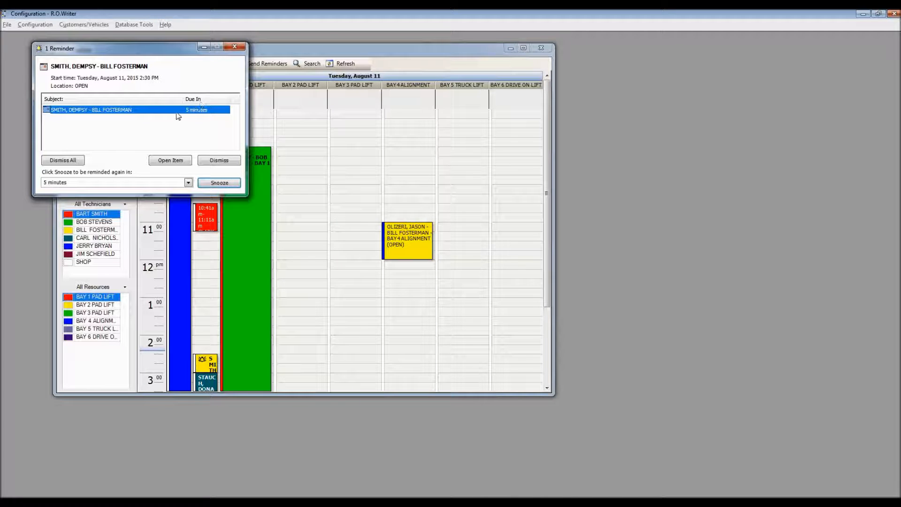
Assign the red-coded appointment to BAY 2 PAD LIFT and the brakes appointment to BAY 3 PAD LIFT, snoozing and finally dismissing the recurring reminder
left_click(220, 183)
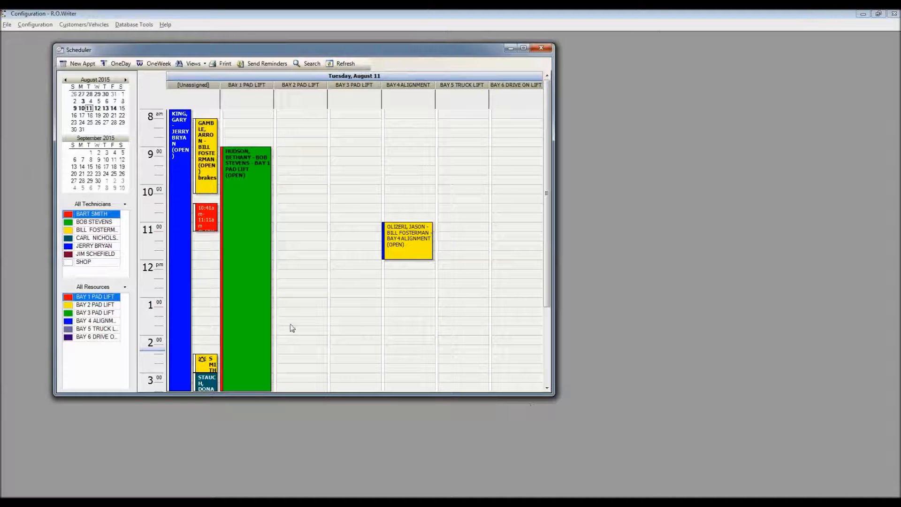
left_click_drag(205, 218, 287, 217)
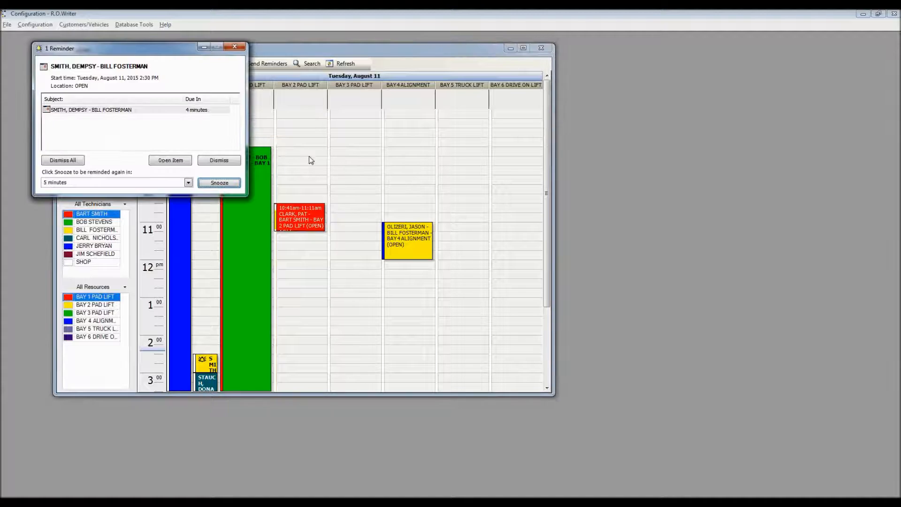
left_click(219, 183)
left_click_drag(204, 149, 360, 157)
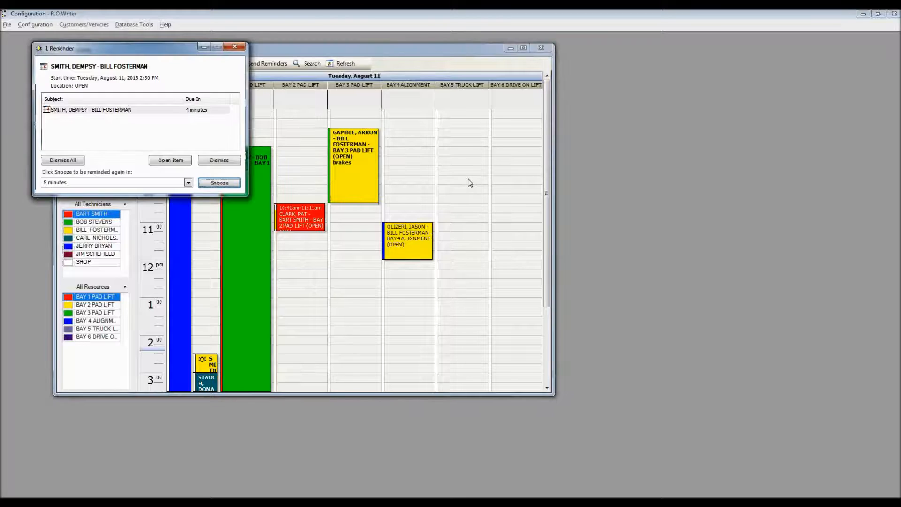
left_click(213, 161)
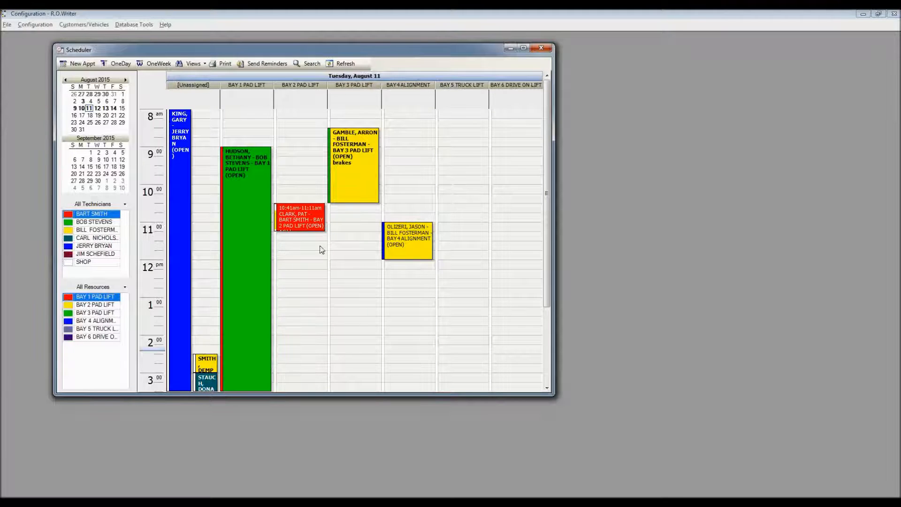
Compare the assignments in the combined Technician / Resource view and return the calendar to the Normal view
left_click(204, 66)
left_click(206, 110)
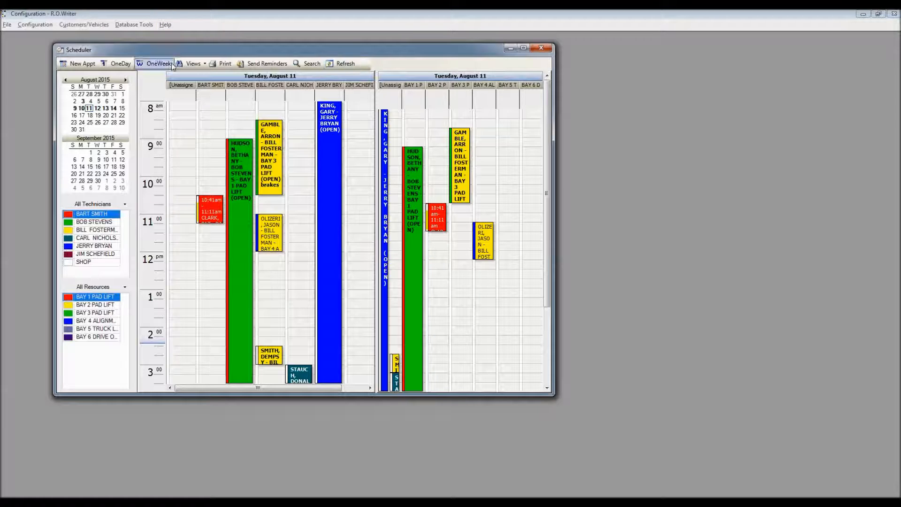
left_click(204, 64)
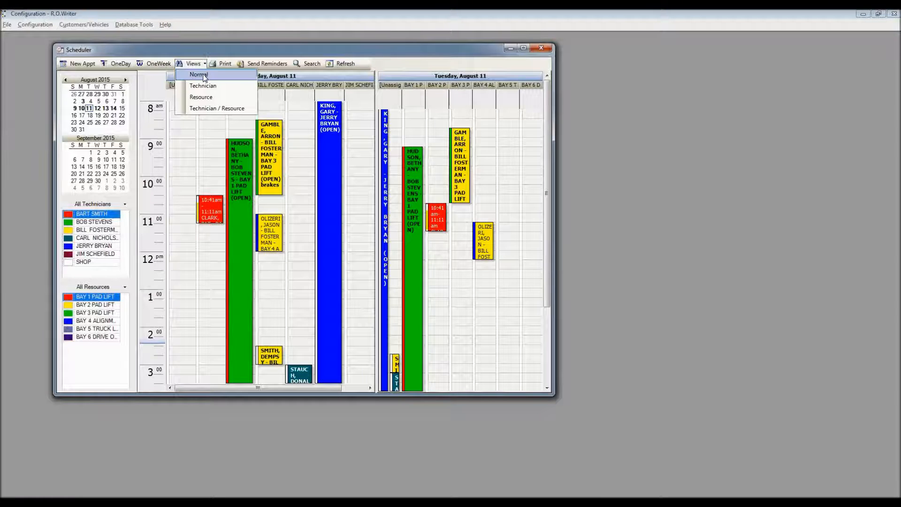
left_click(205, 76)
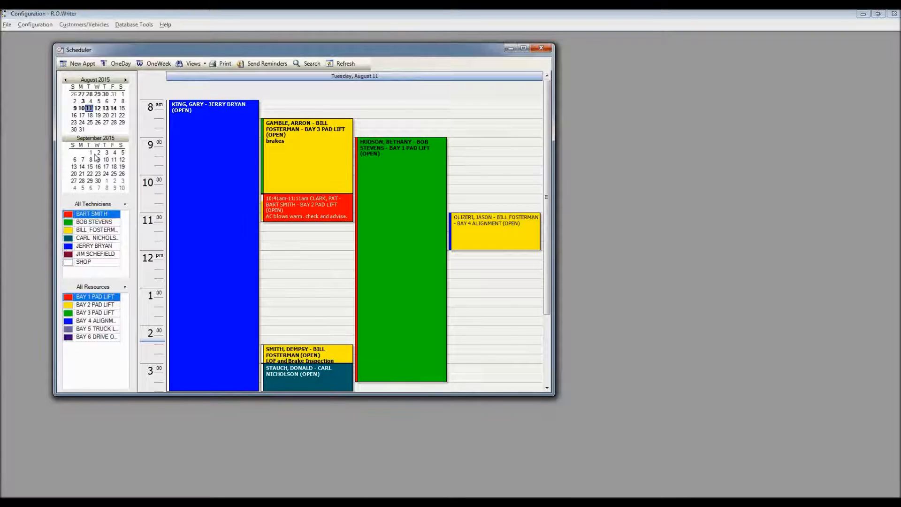
Review the appointments on August 14, 13 and 12, and go back to August 11
left_click(114, 108)
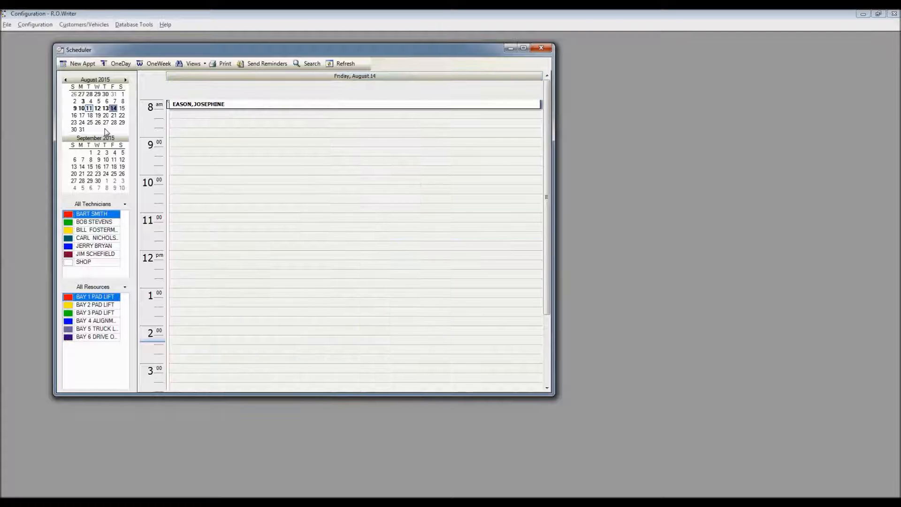
mouse_move(217, 108)
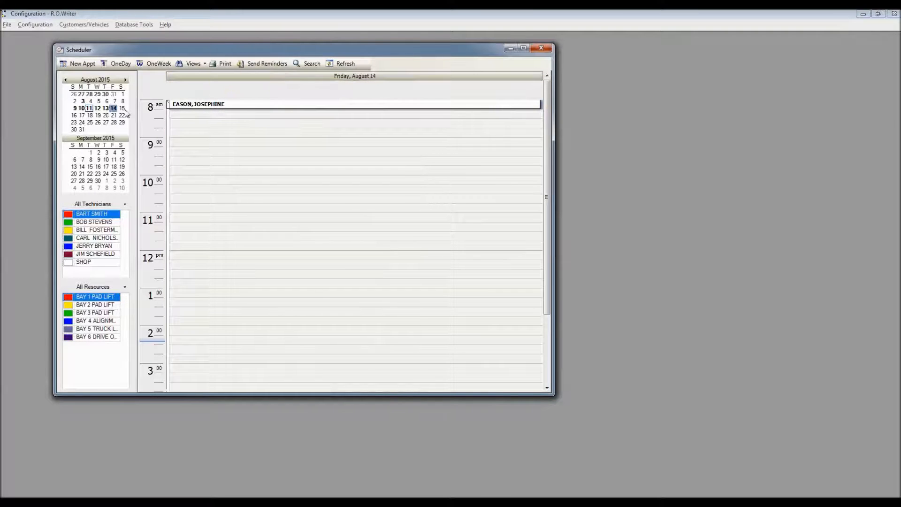
left_click(106, 108)
left_click(97, 108)
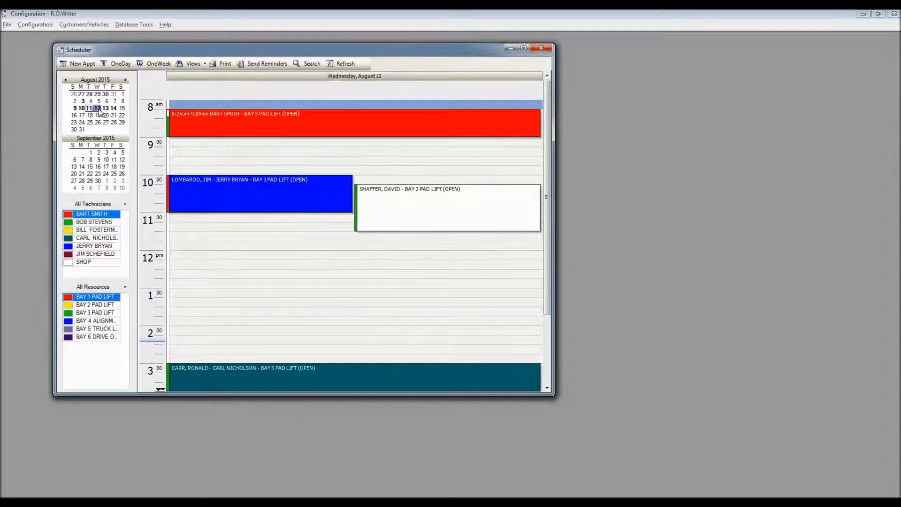
left_click(89, 108)
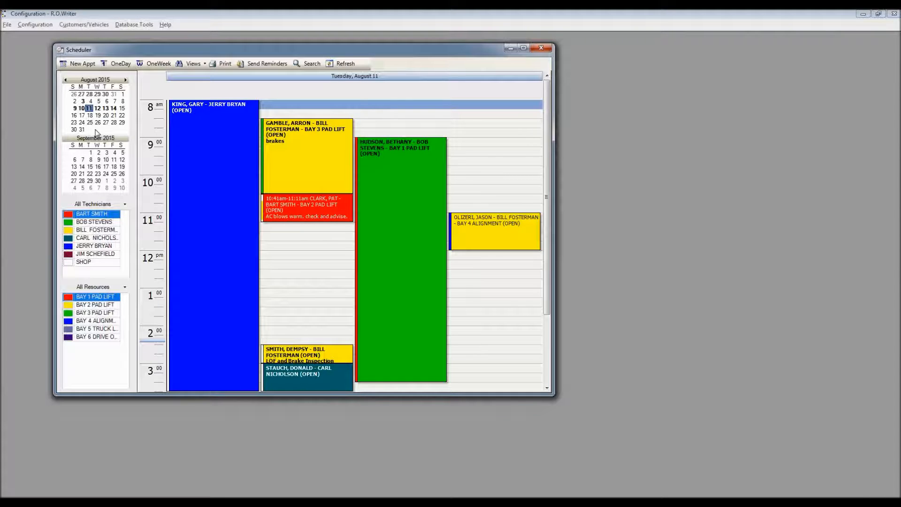
Display the calendar for one week, review its morning and afternoon appointments, and return to the one-day display
left_click(156, 63)
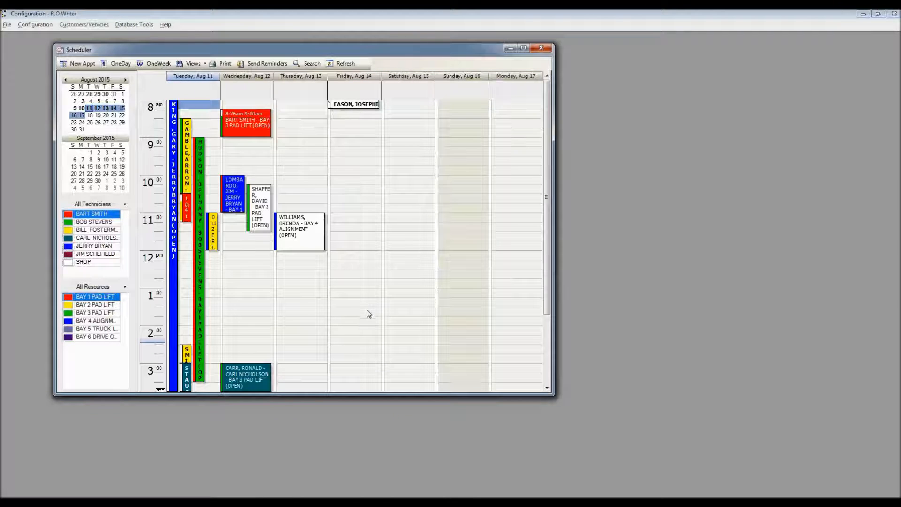
mouse_move(252, 380)
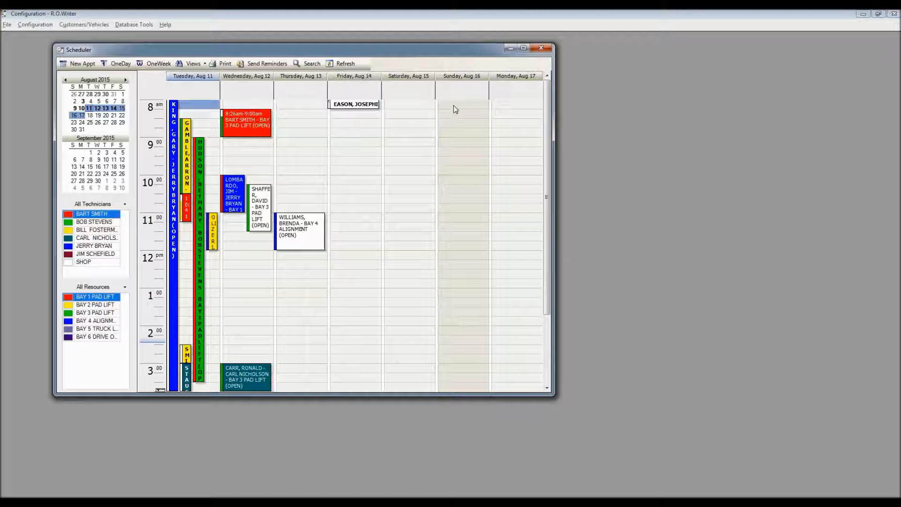
left_click_drag(547, 195, 558, 273)
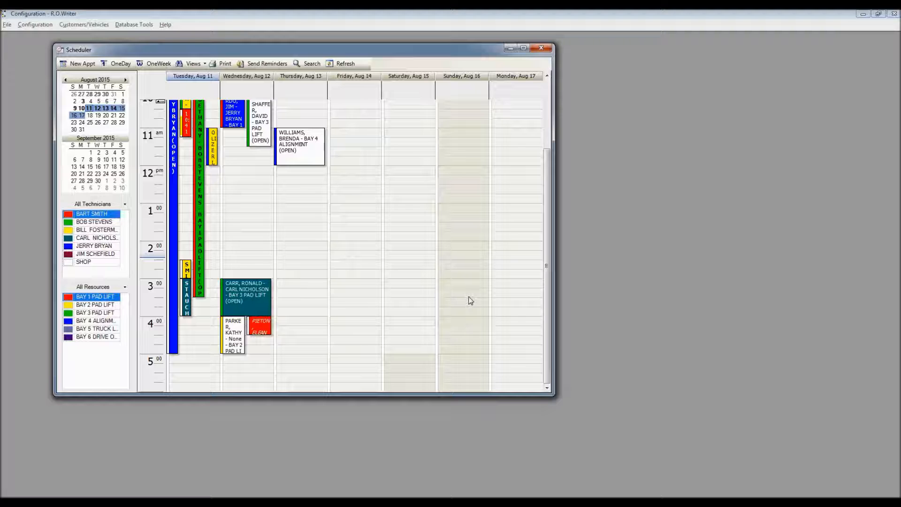
left_click_drag(545, 299, 549, 181)
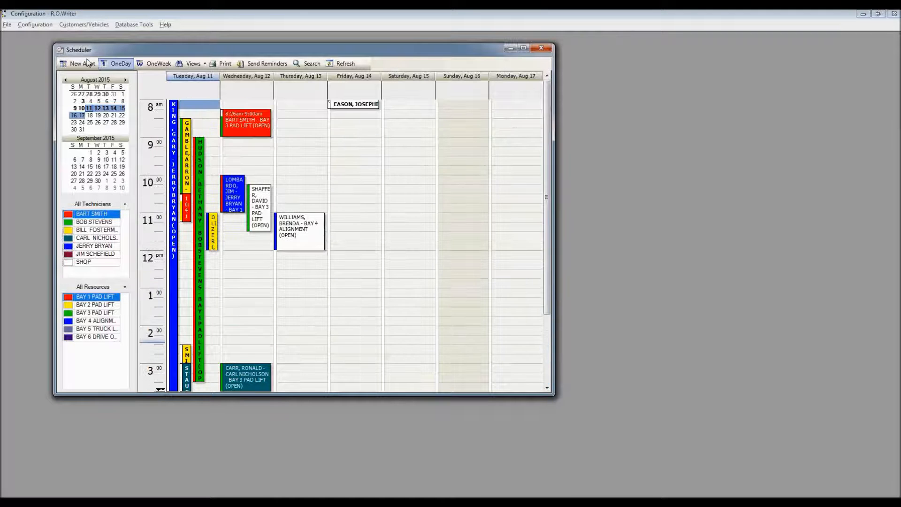
left_click_drag(548, 174, 553, 259)
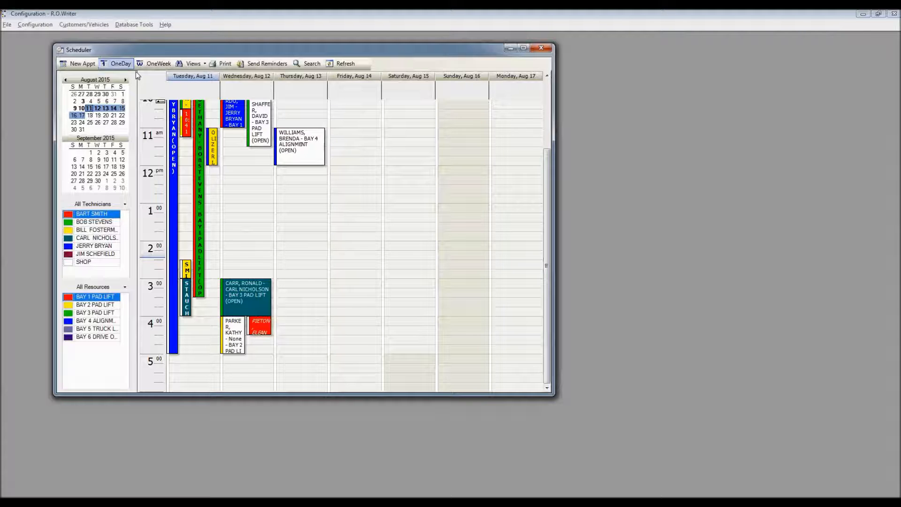
left_click(113, 68)
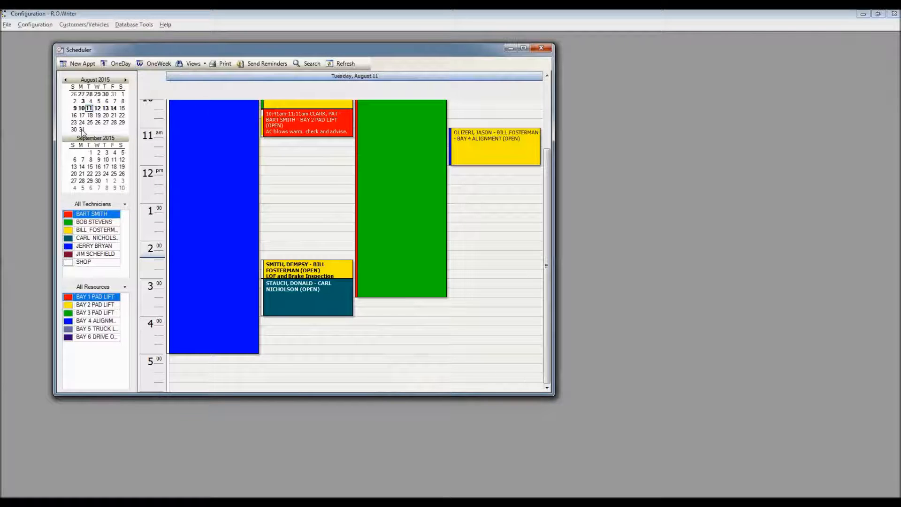
Display the date range August 11 to 22, look across its days, and return to August 11 alone
left_click_drag(91, 110, 123, 118)
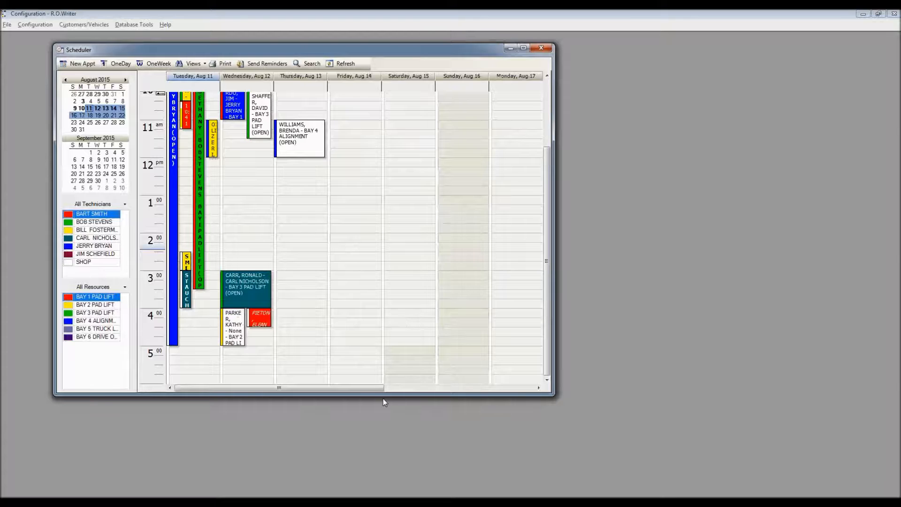
left_click_drag(369, 390, 289, 402)
left_click(89, 108)
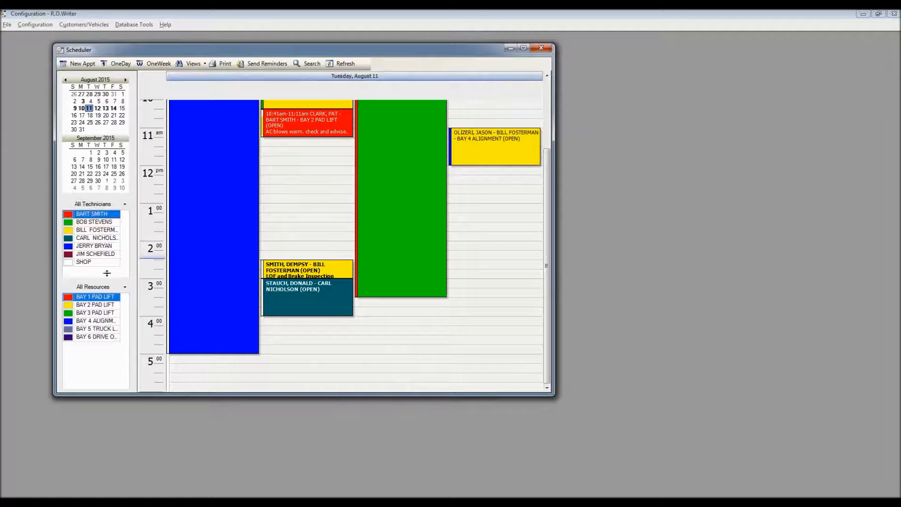
Filter the calendar to show only the appointments of the red-coded and green-coded technicians
left_click(125, 205)
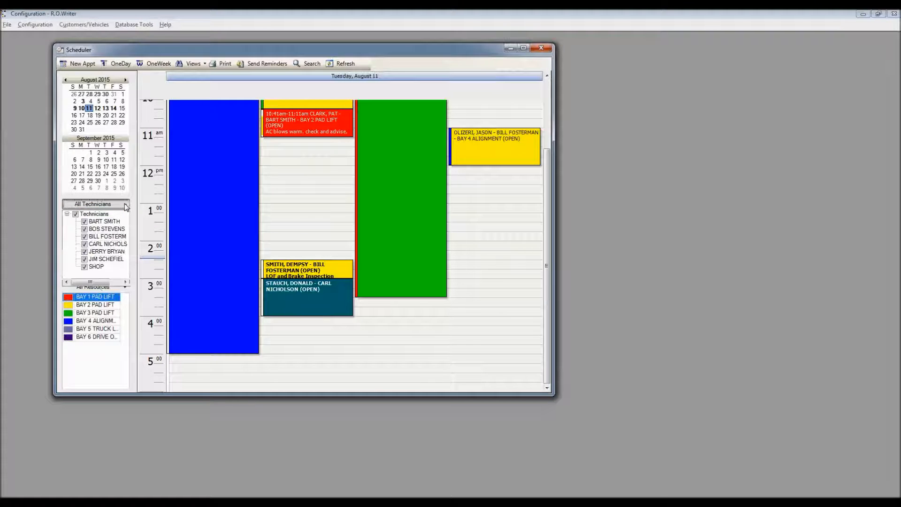
left_click(85, 237)
left_click(85, 244)
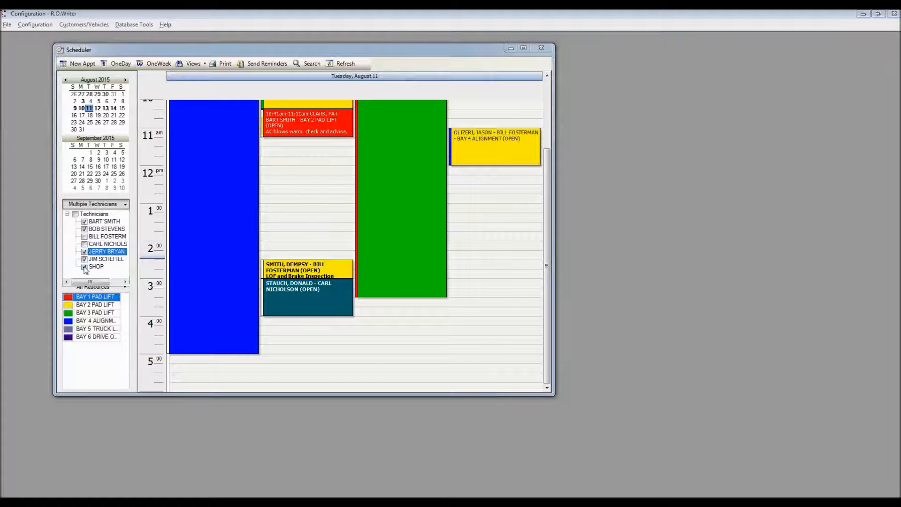
left_click(85, 267)
left_click(84, 259)
left_click(84, 252)
left_click(108, 206)
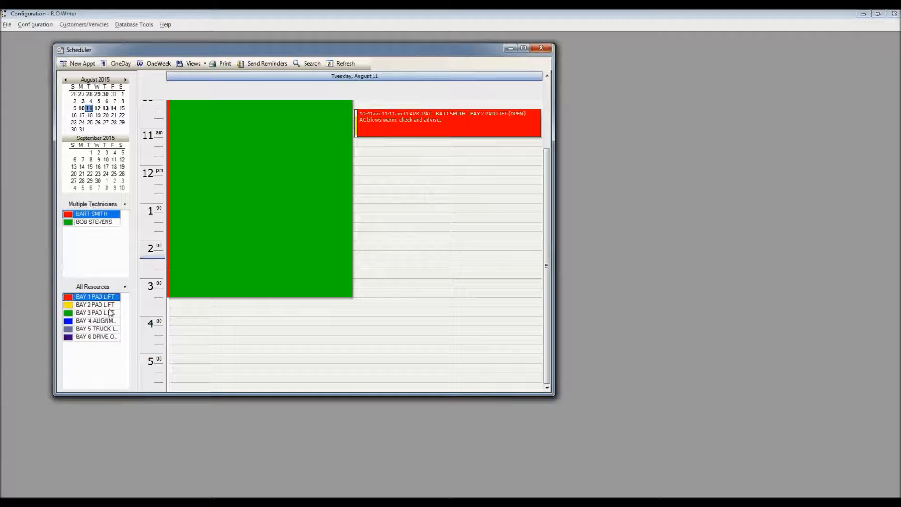
Restore the technician filter to include all technicians
left_click(125, 204)
left_click(75, 214)
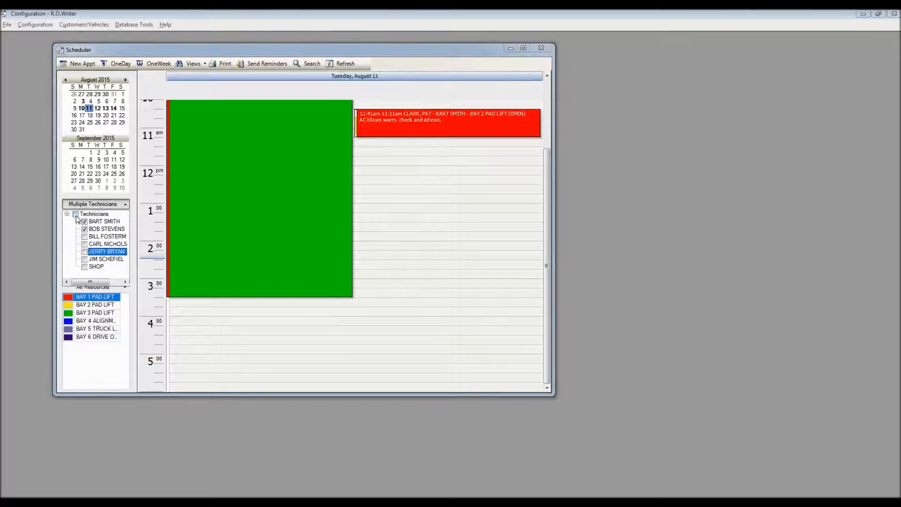
left_click(125, 292)
Filter the resources to BAY 1 PAD LIFT and BAY 2 PAD LIFT and review the appointments from 8 AM
left_click(125, 288)
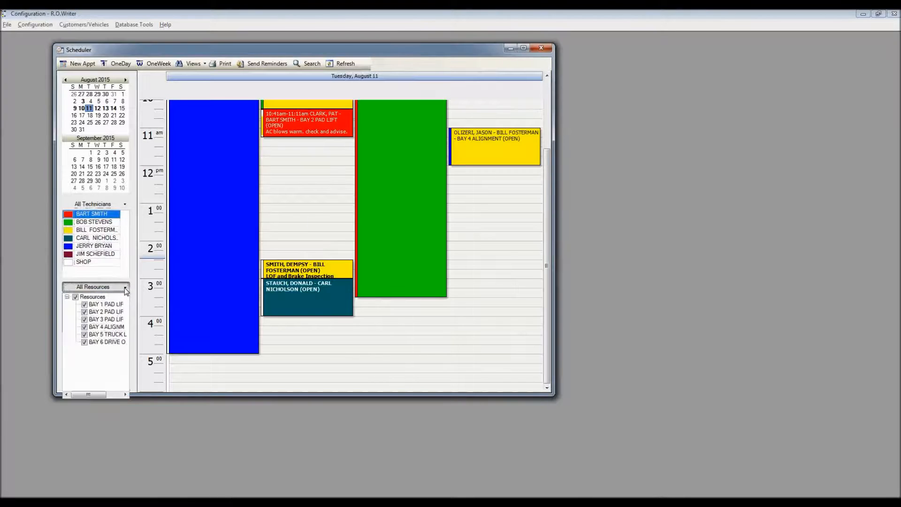
left_click(85, 319)
left_click(85, 327)
left_click(84, 335)
left_click(84, 342)
left_click(104, 288)
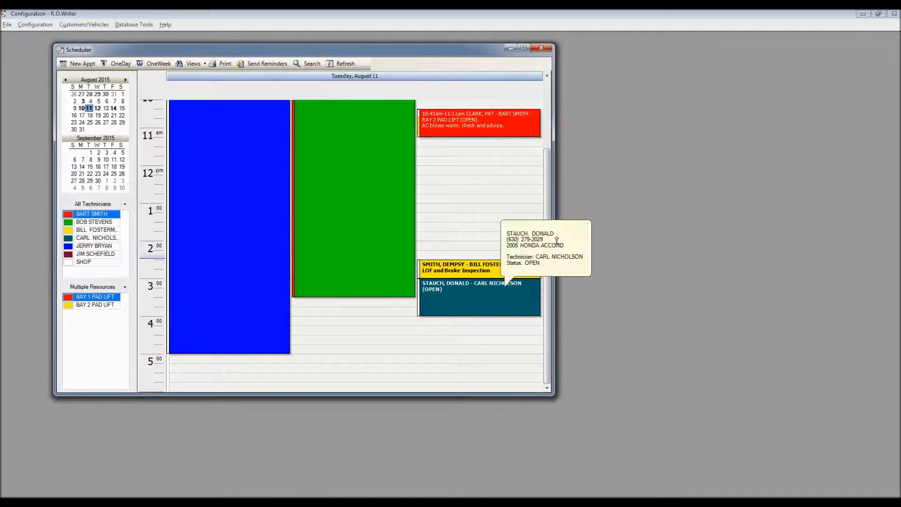
mouse_move(423, 294)
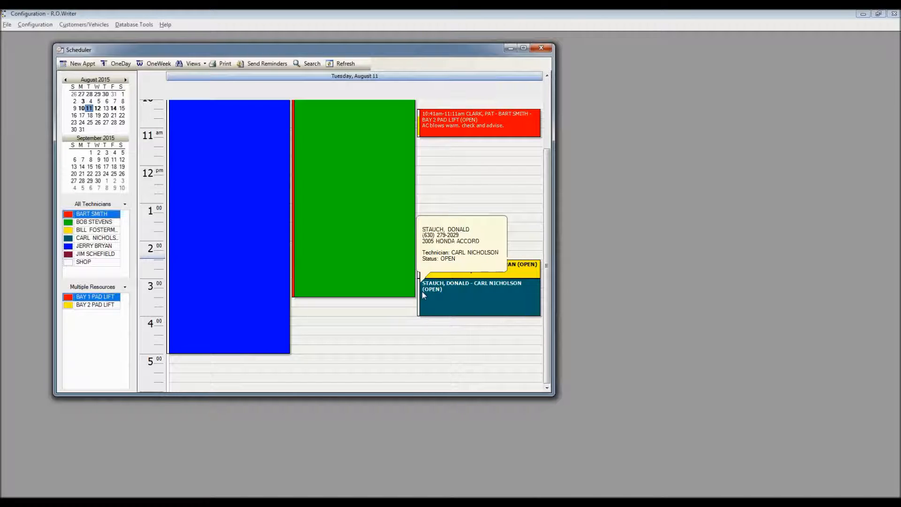
left_click_drag(548, 268, 507, 225)
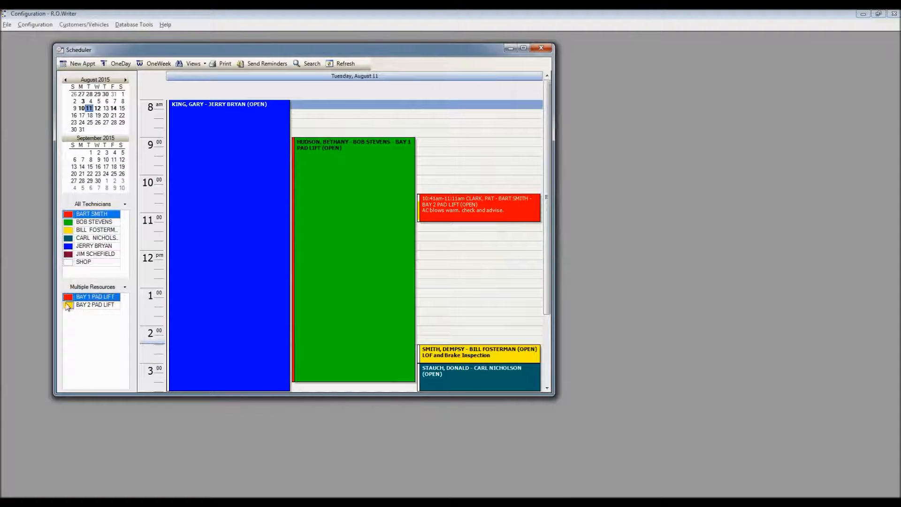
Restore the resource filter to include all resources
left_click(124, 288)
left_click(76, 297)
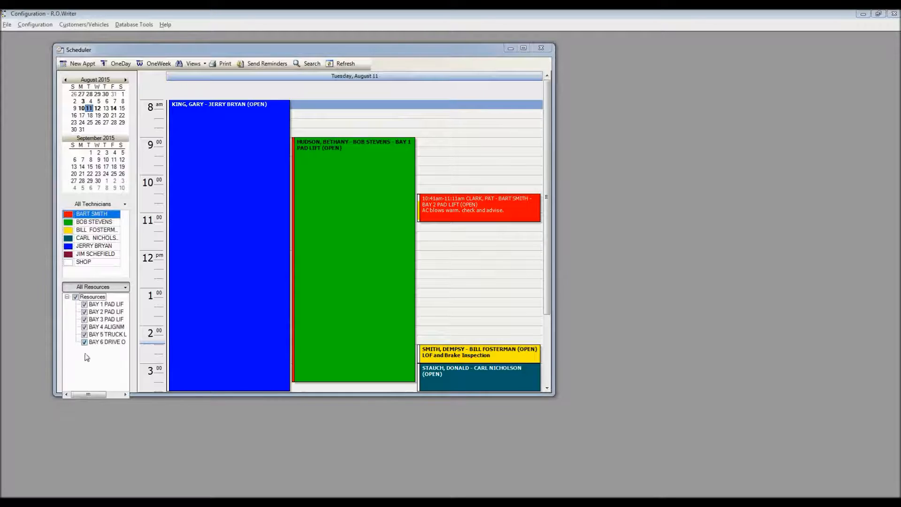
left_click(127, 197)
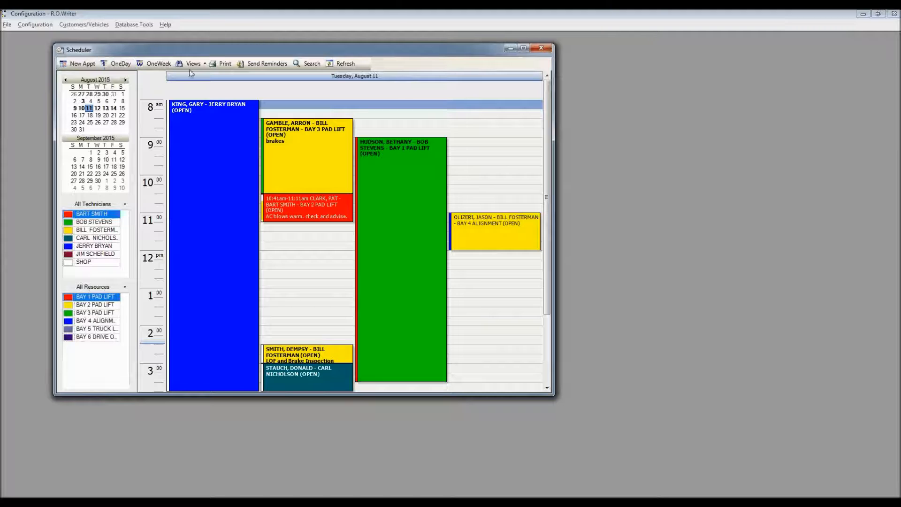
Preview the August 11 schedule for printing in an enlarged preview window, and close the preview without printing
left_click(225, 64)
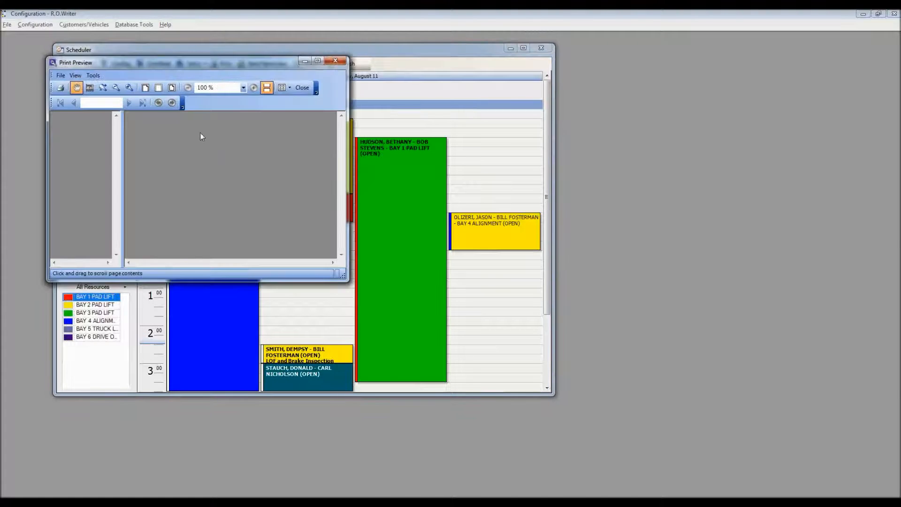
left_click_drag(345, 290, 630, 496)
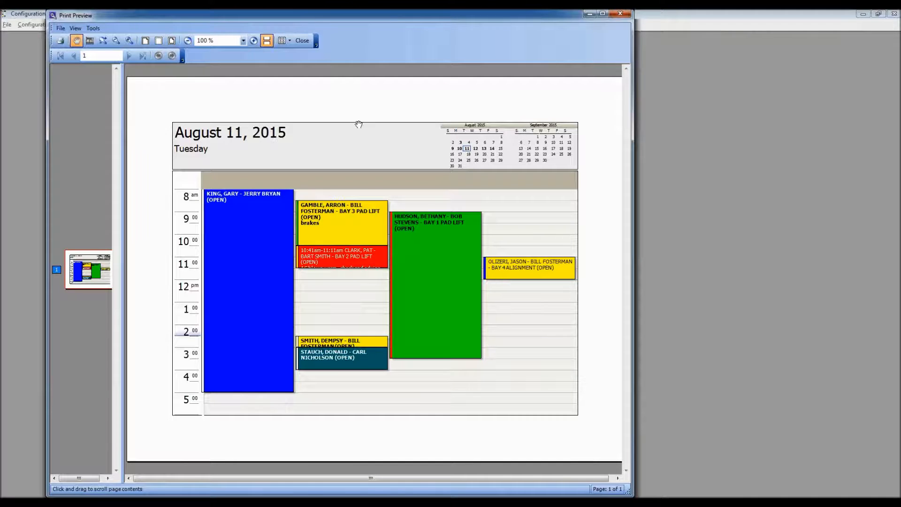
left_click(620, 16)
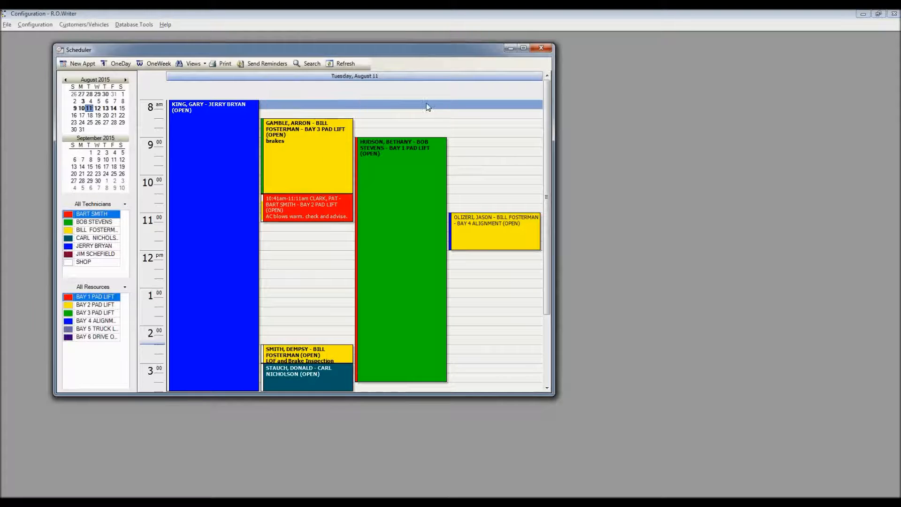
Examine the customer, vehicle and assignment details of the LOF and Brake Inspection, BAY 2 PAD LIFT and BAY 4 ALIGNMENT appointments
mouse_move(301, 359)
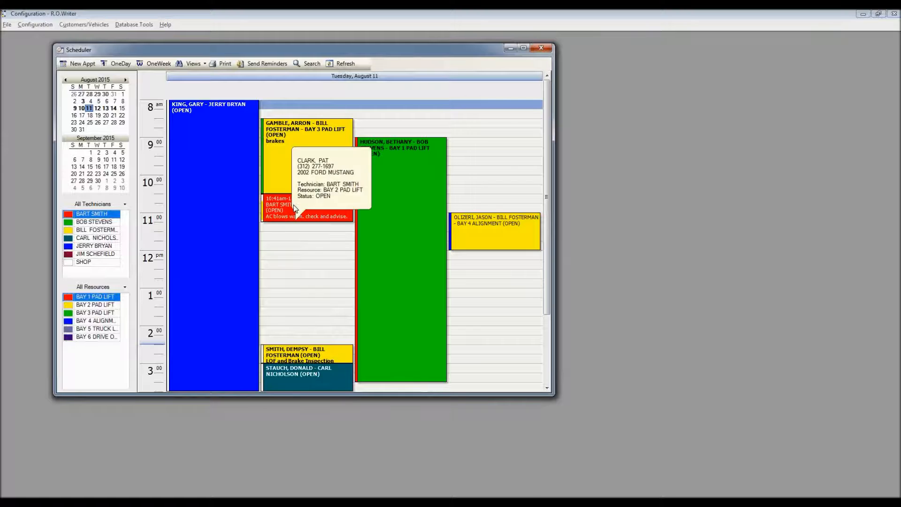
mouse_move(512, 231)
mouse_move(329, 359)
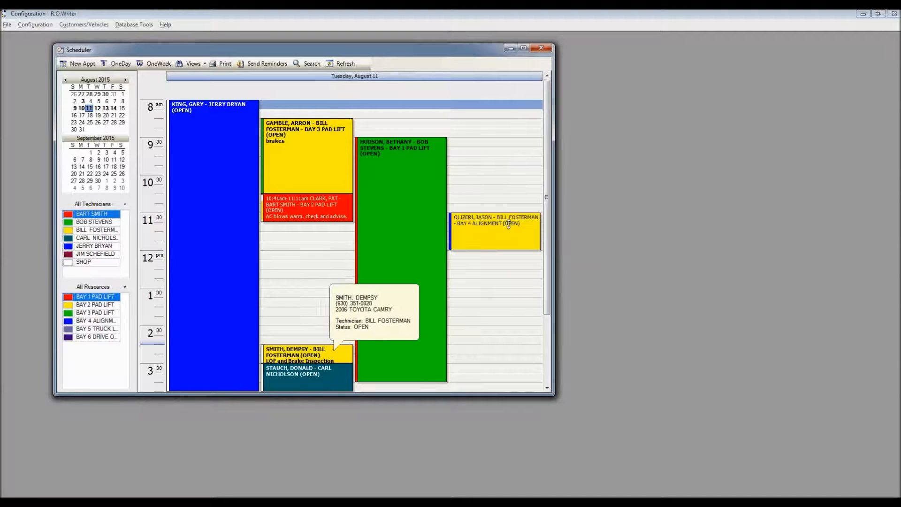
mouse_move(407, 162)
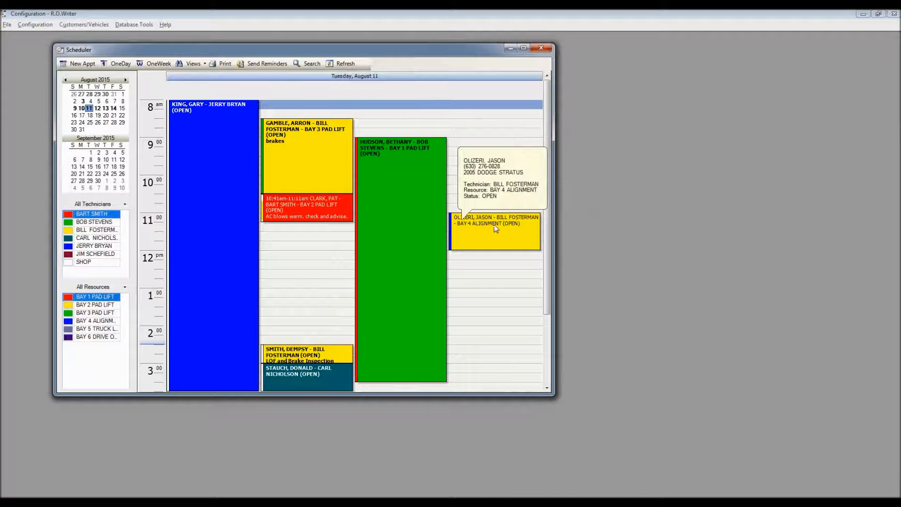
Create a new repair order from the 2:30 PM LOF and Brake Inspection appointment, entering a vehicle mileage of 152000
mouse_move(303, 204)
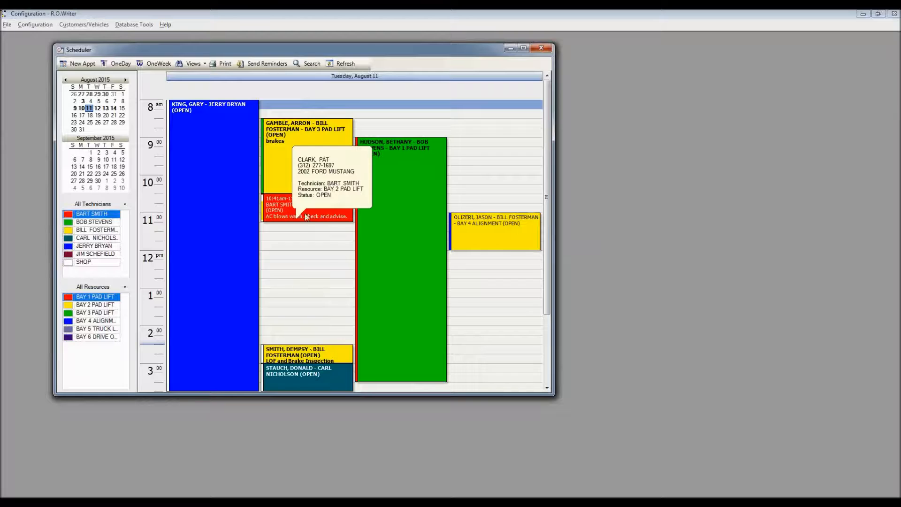
mouse_move(492, 249)
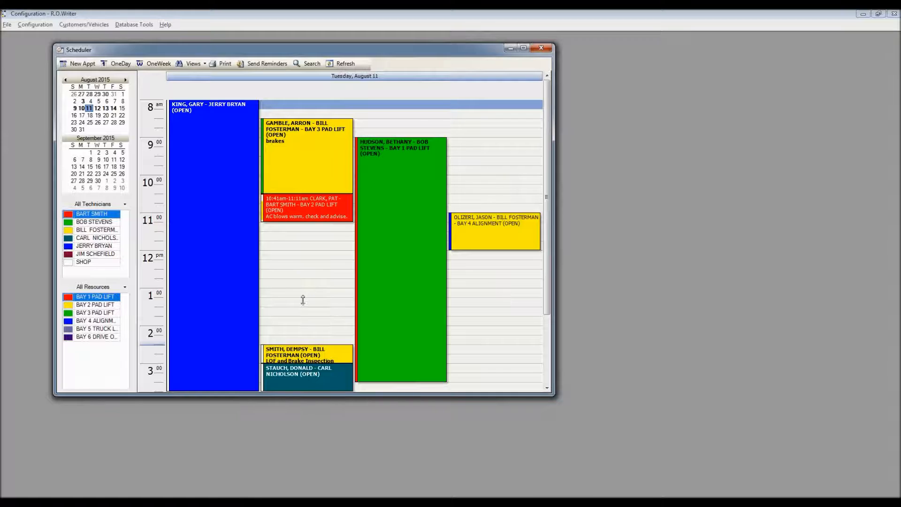
mouse_move(289, 356)
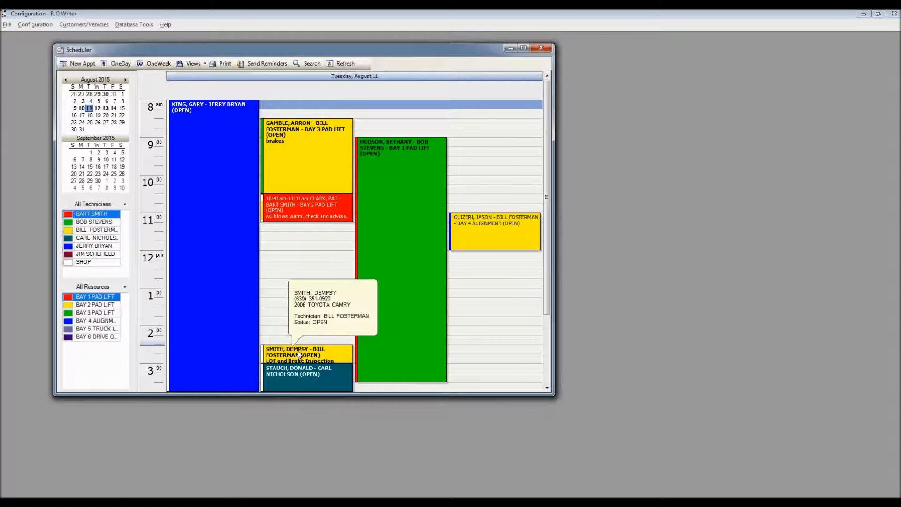
double_click(299, 355)
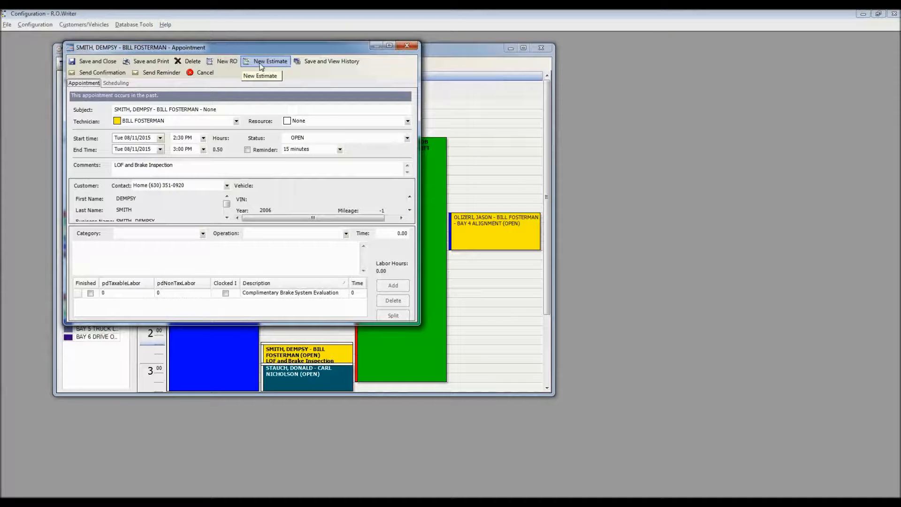
left_click(223, 62)
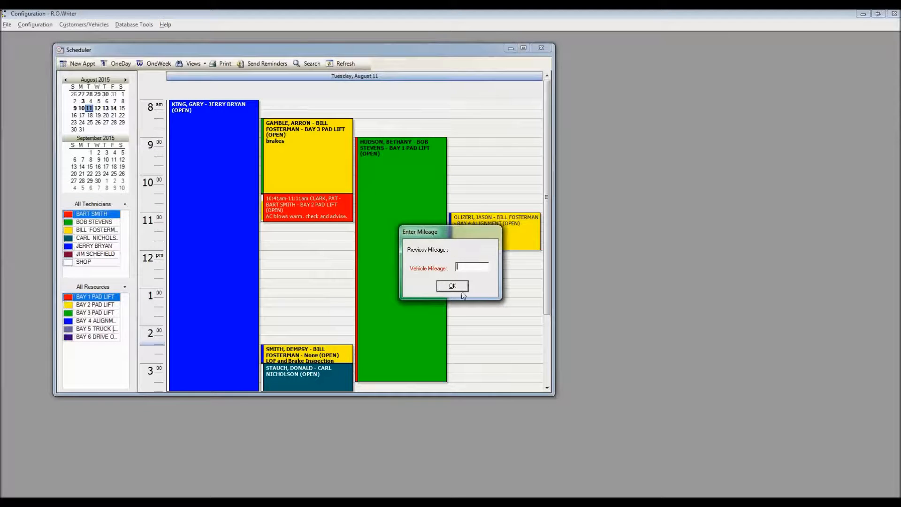
type("1")
left_click(461, 290)
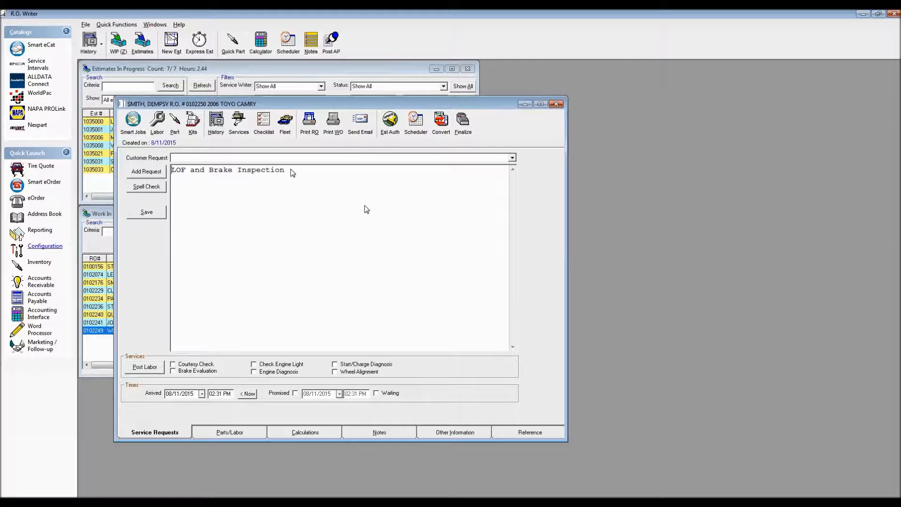
Review the customer request and the labor job carried into the 2006 Toyota Camry repair order, and close the order
left_click_drag(286, 170, 173, 172)
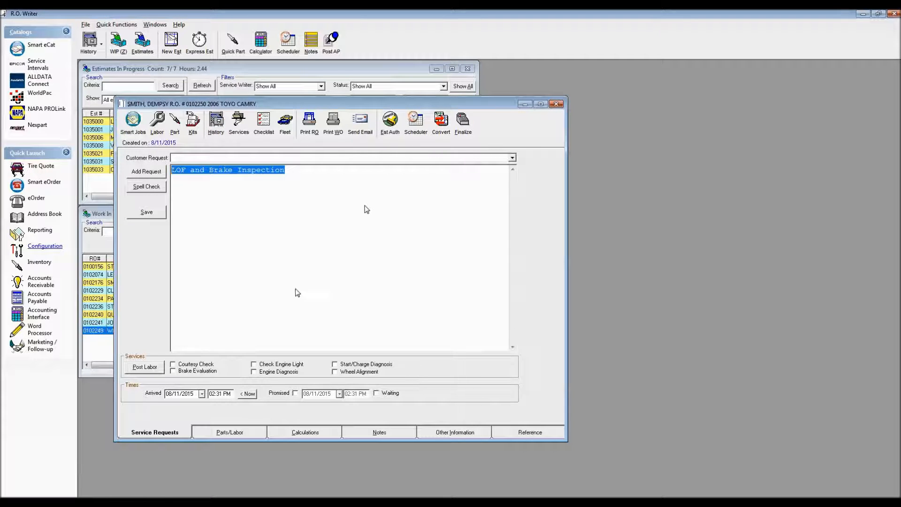
left_click(229, 433)
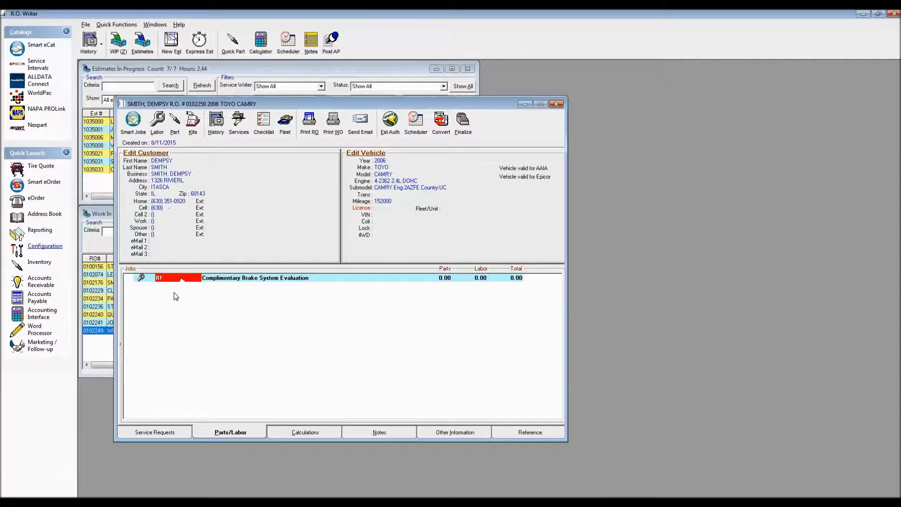
left_click(558, 106)
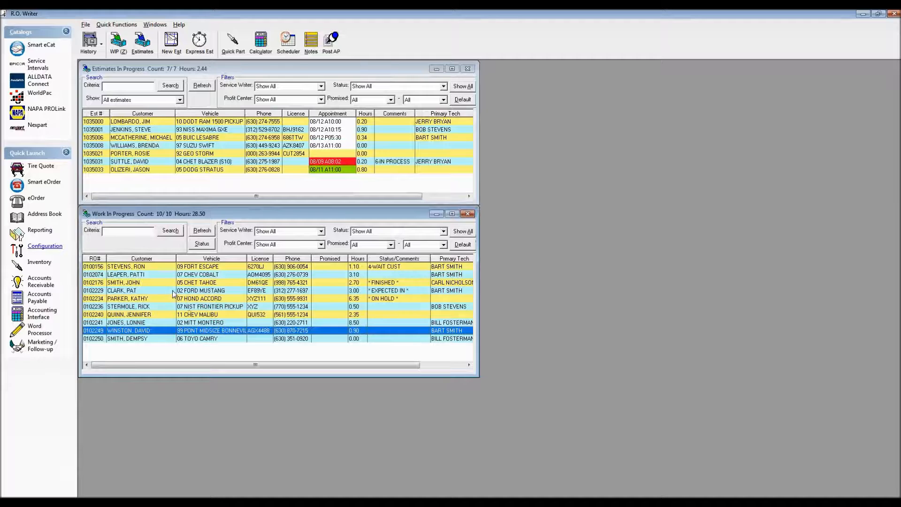
Schedule the 2002 Ford Mustang repair order's jobs to start on 08/15/2015 at 08:00 AM, declining the appointment confirmation email
double_click(167, 291)
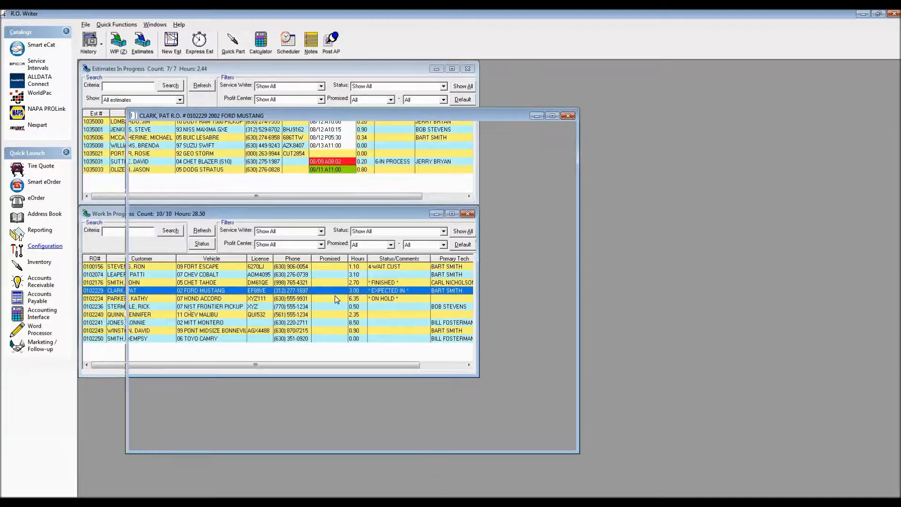
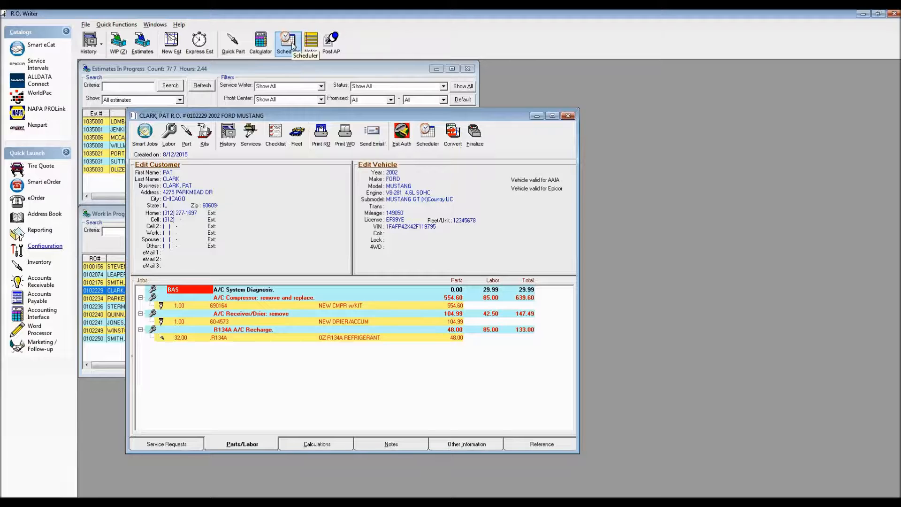
left_click(430, 142)
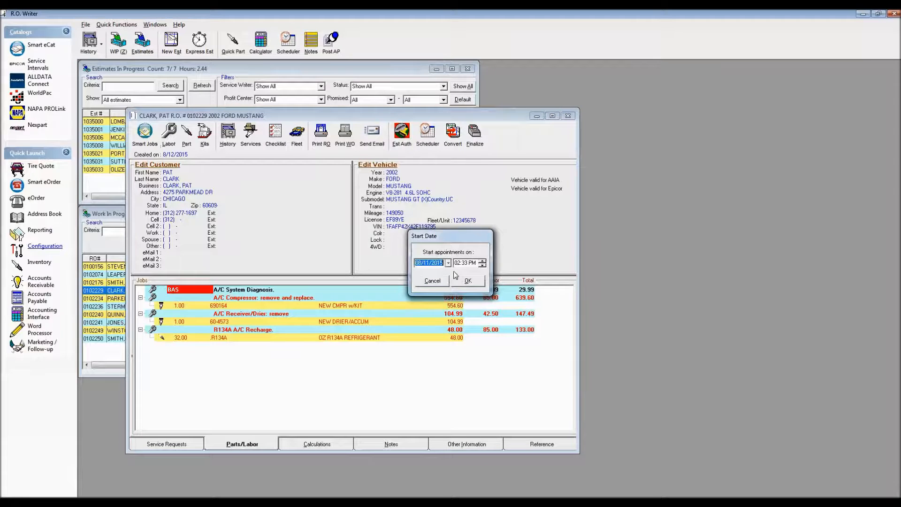
left_click(448, 263)
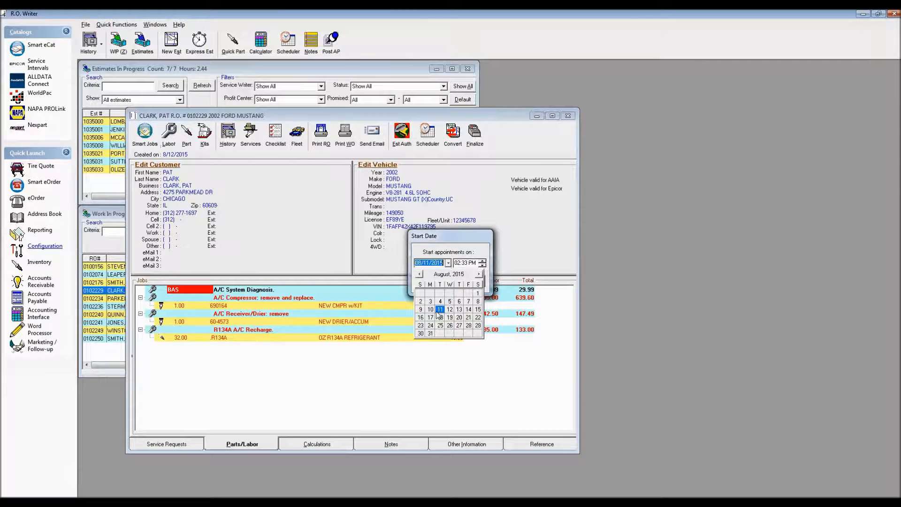
left_click(478, 309)
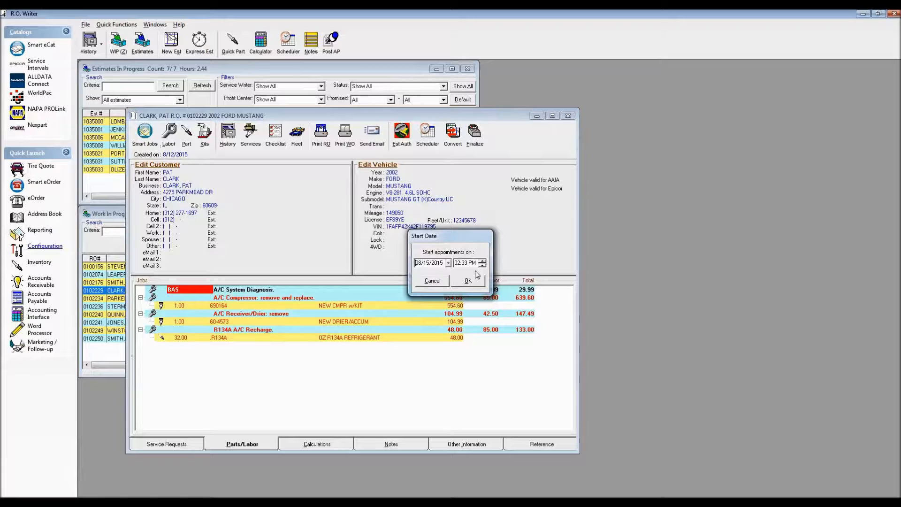
left_click(468, 266)
type("0800a")
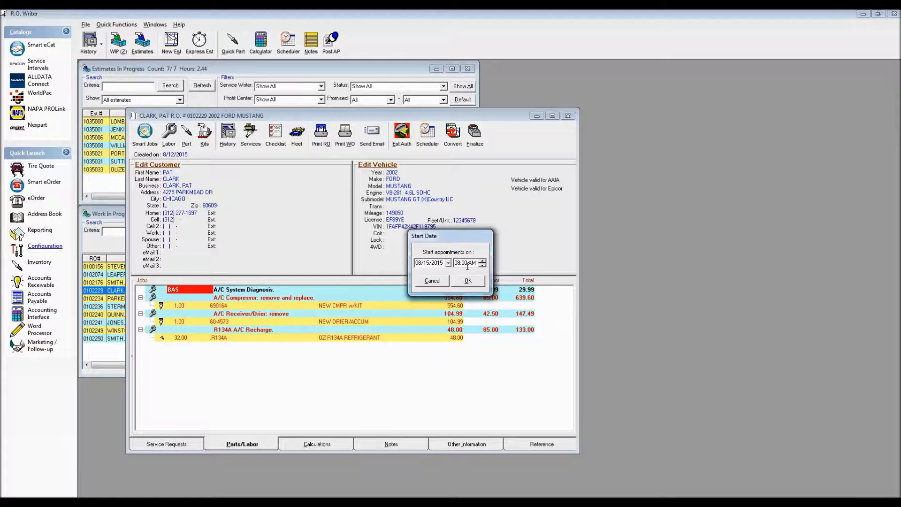
left_click(468, 281)
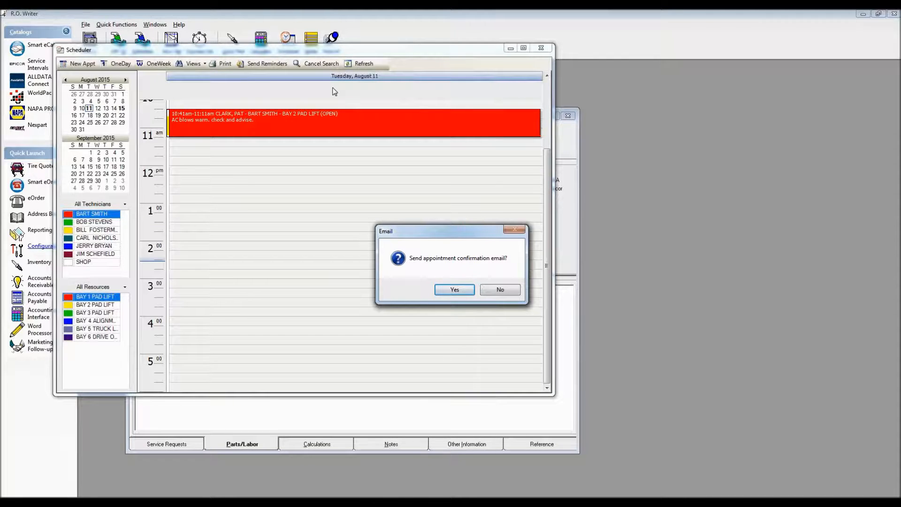
left_click(505, 290)
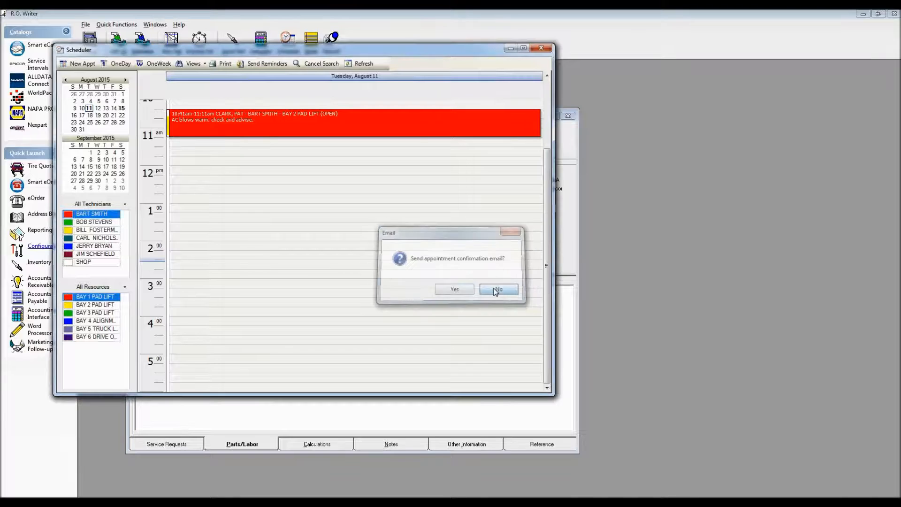
Compare the Mustang's appointments on August 15 and August 11, and close the Scheduler and the repair order
left_click(122, 109)
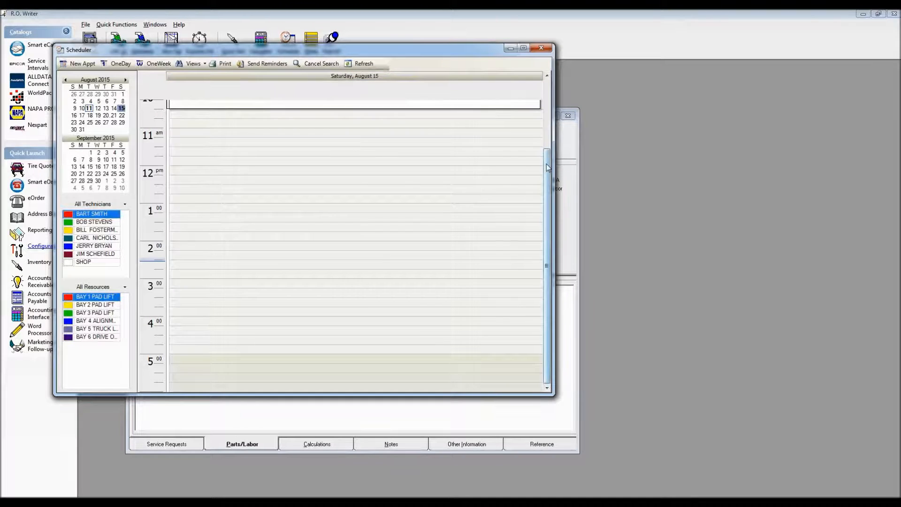
left_click_drag(545, 162, 548, 92)
left_click(90, 109)
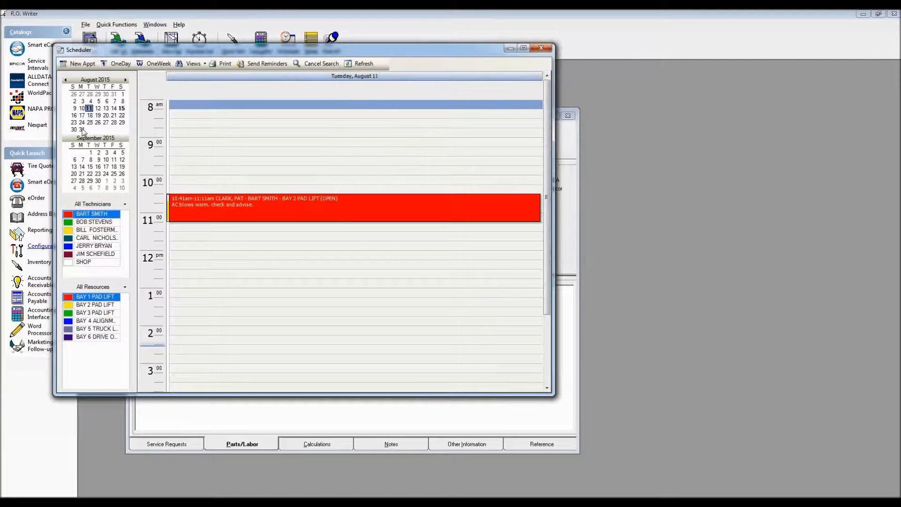
left_click(122, 109)
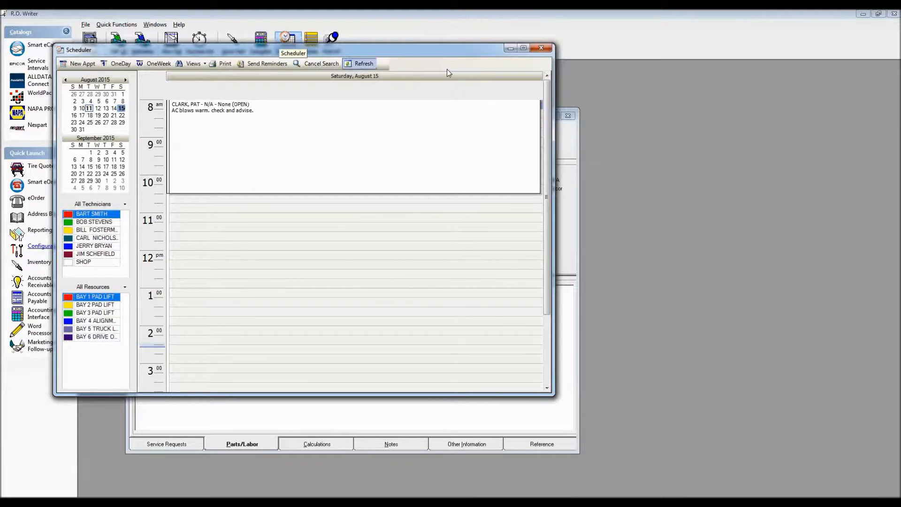
left_click(543, 50)
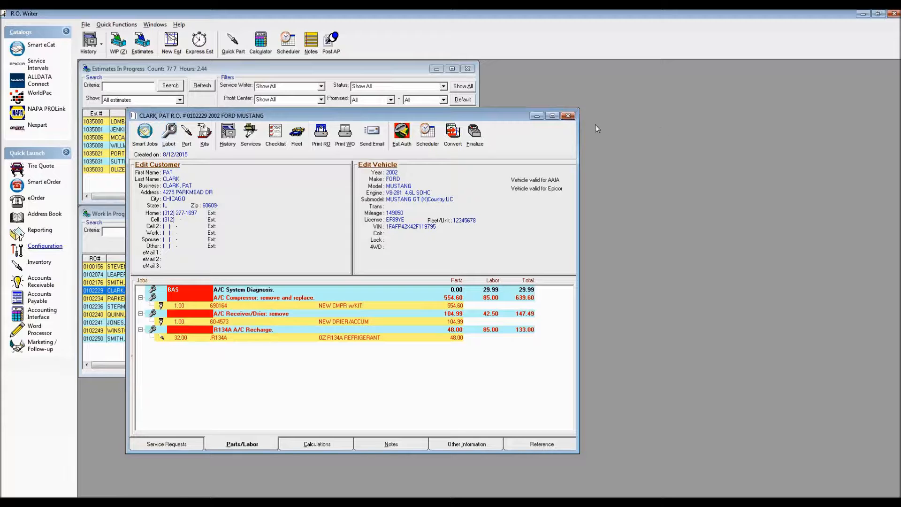
left_click(568, 116)
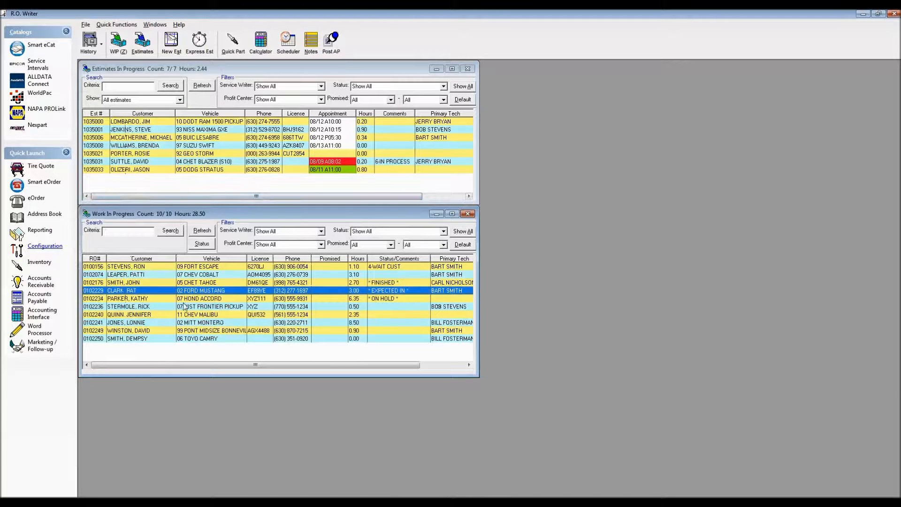
Finalize the 1999 Pontiac Bonneville repair order at mileage 156844 with a $109.13 cash payment, without printing the final repair order
double_click(188, 331)
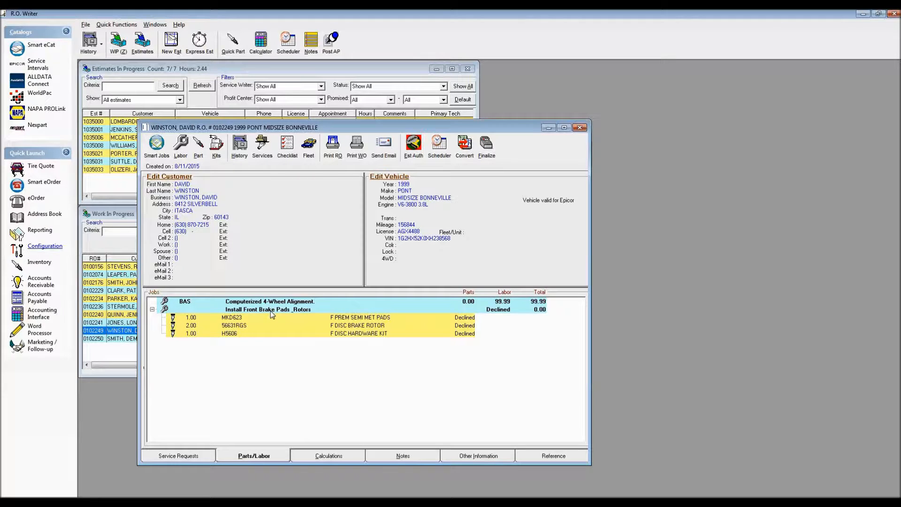
left_click(487, 145)
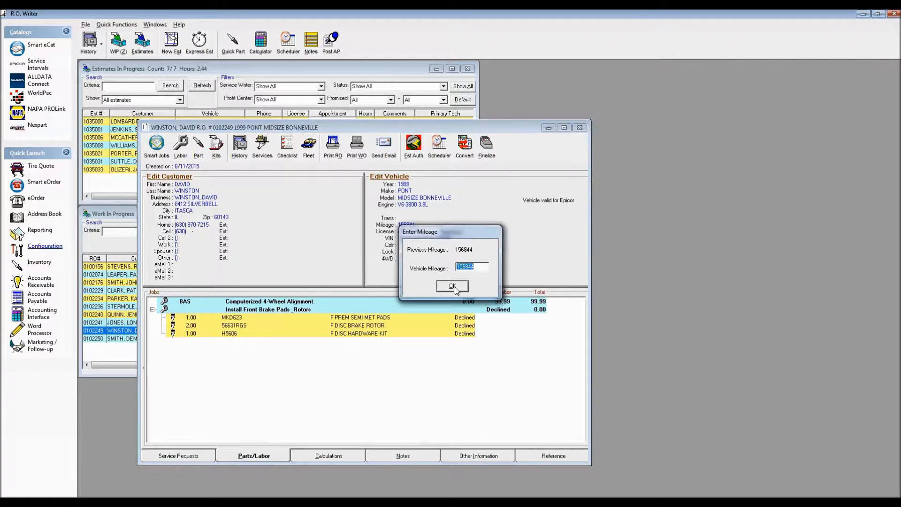
key("Return")
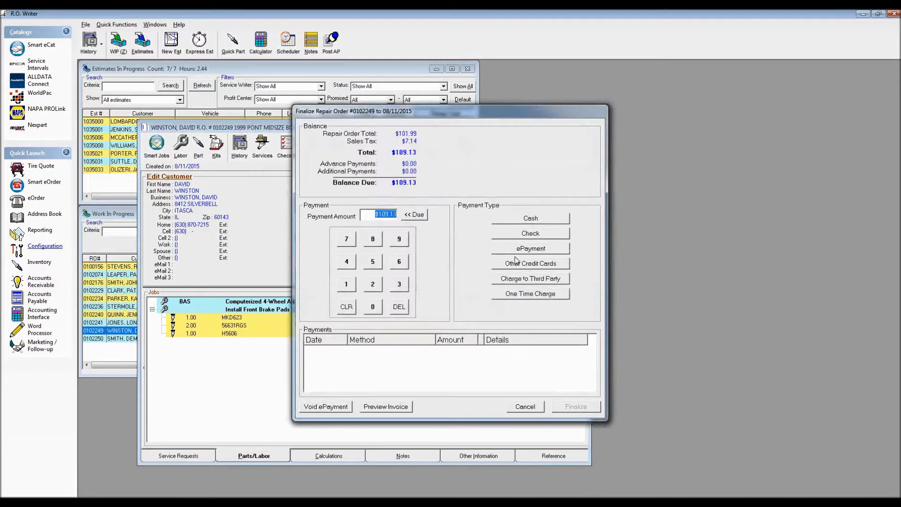
left_click(533, 218)
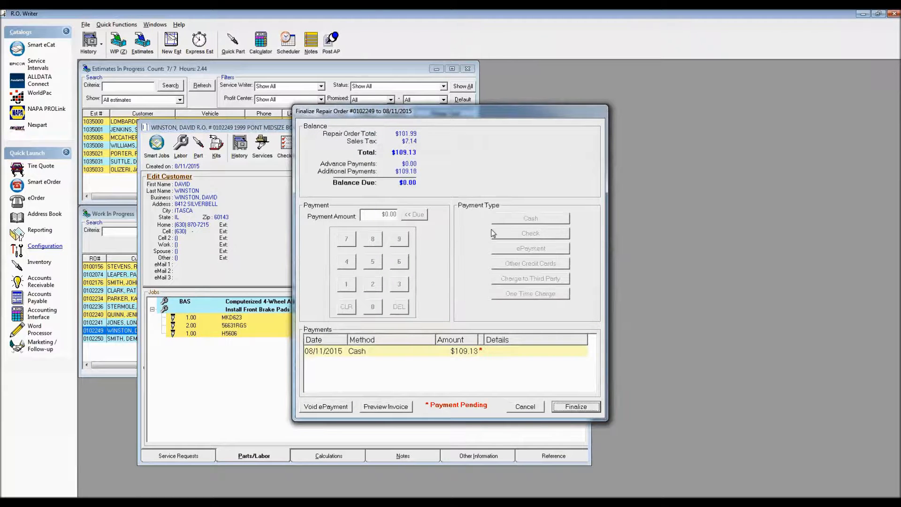
left_click(576, 407)
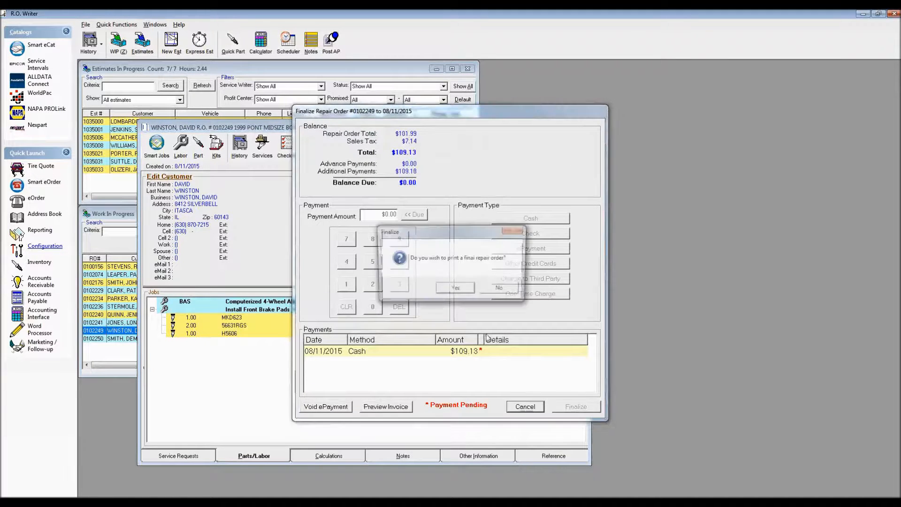
left_click(501, 289)
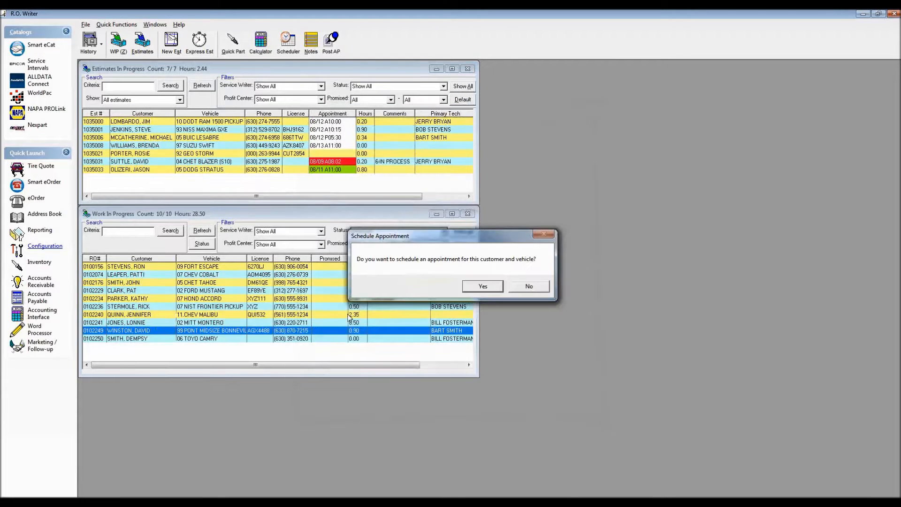
Switch to the Configuration window and inspect the Schedule Appointment options for finalizing in the repair order's required entries
left_click_drag(462, 236, 237, 87)
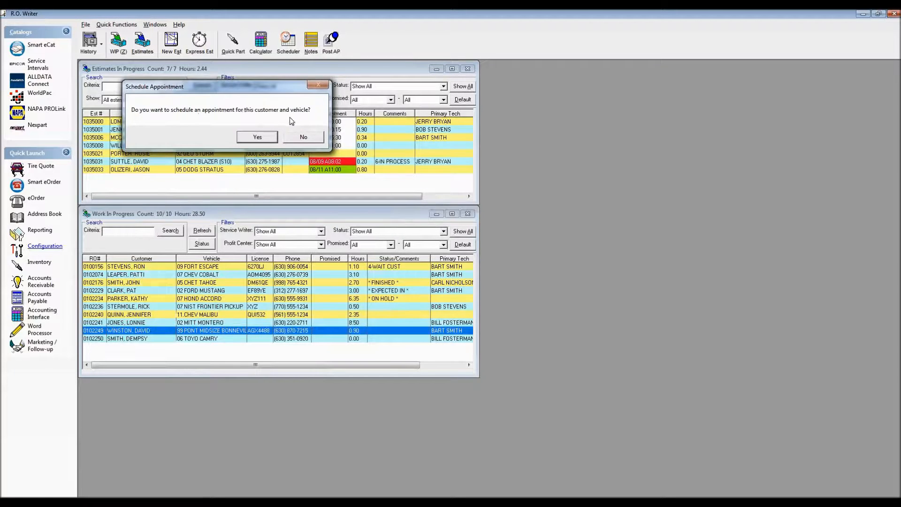
left_click(450, 483)
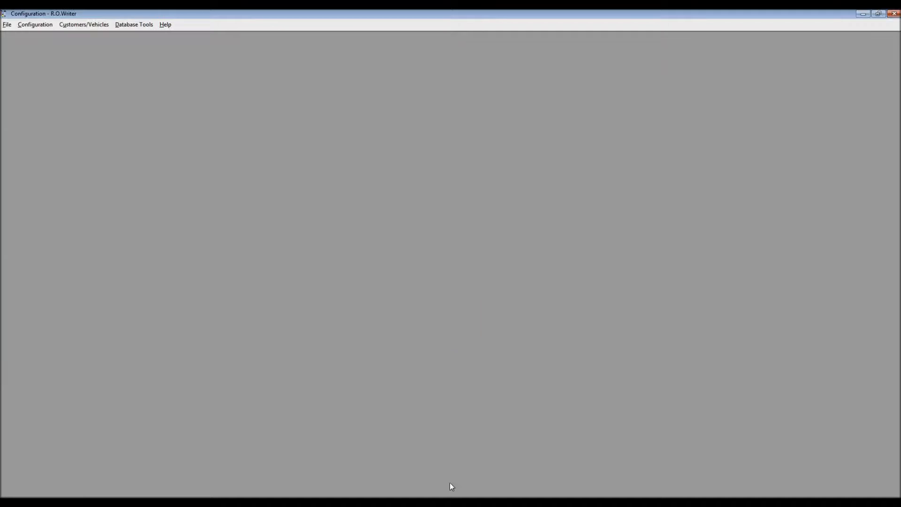
left_click(41, 27)
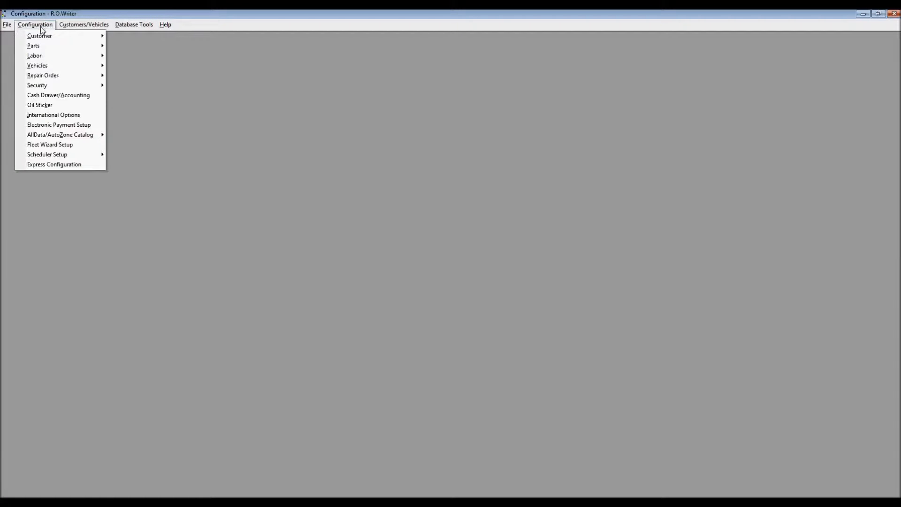
mouse_move(71, 81)
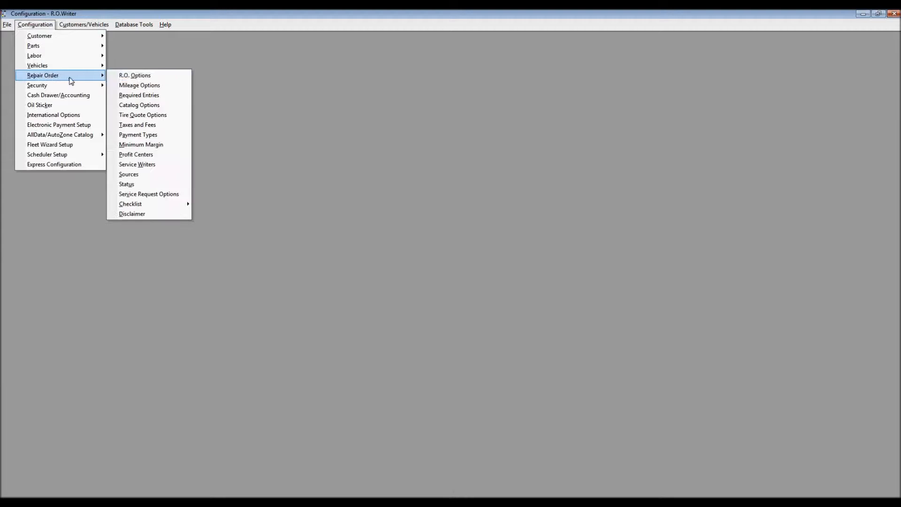
left_click(143, 96)
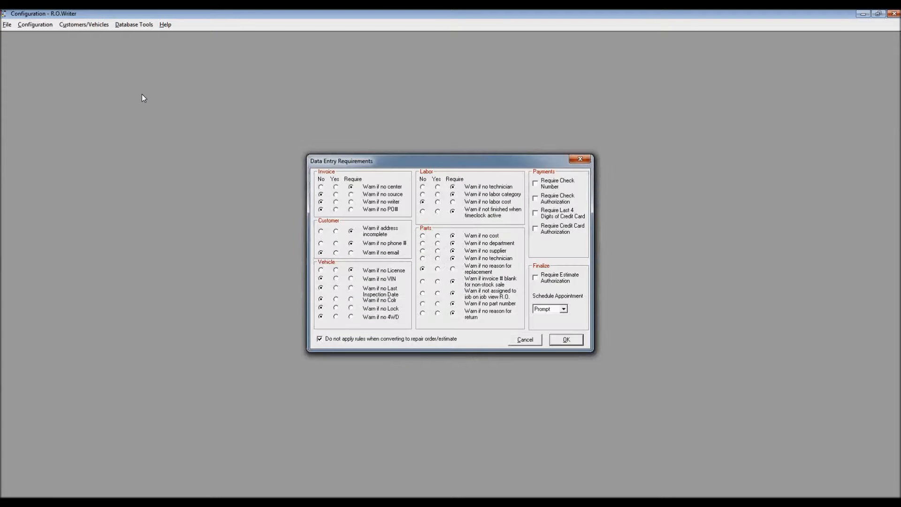
left_click(564, 309)
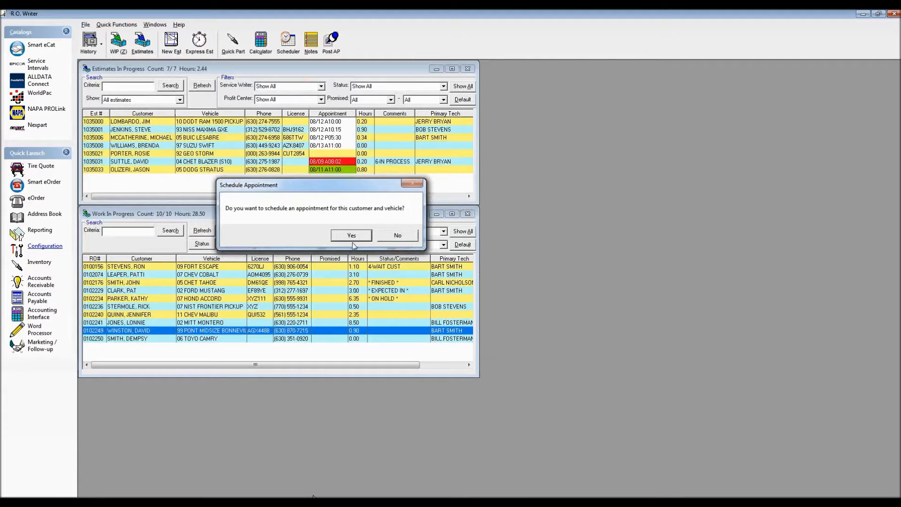
Schedule a follow-up appointment for the Pontiac Bonneville on 08/18/2015, ending at 4:00 PM, with the comment Front Brake Work
left_click(355, 234)
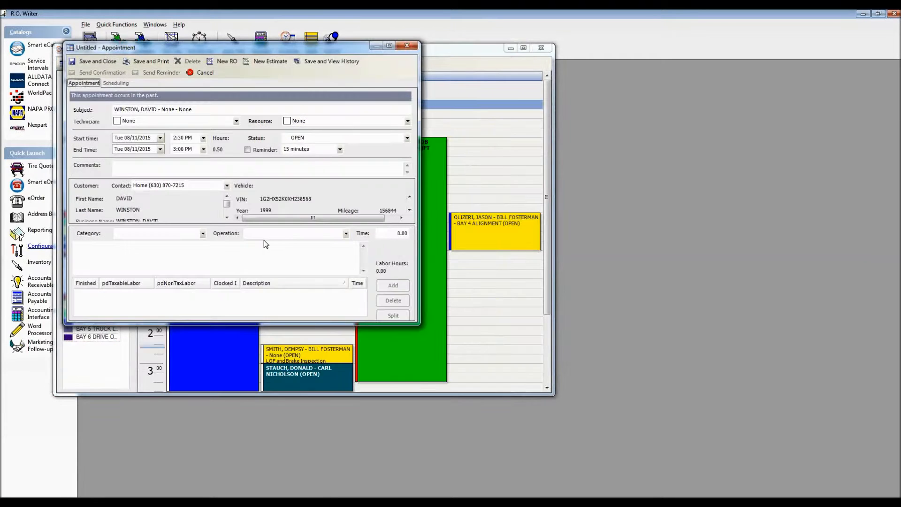
left_click(160, 138)
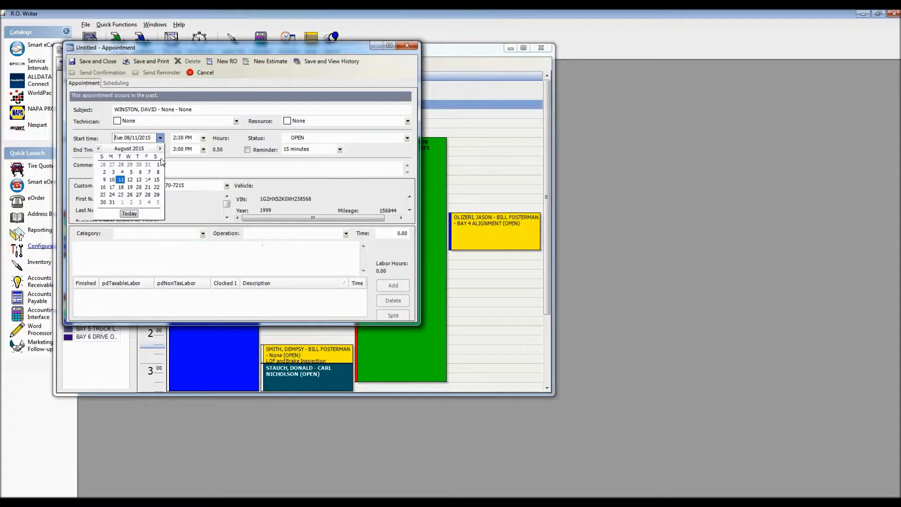
left_click(121, 186)
left_click(142, 170)
type("Front Brake Work")
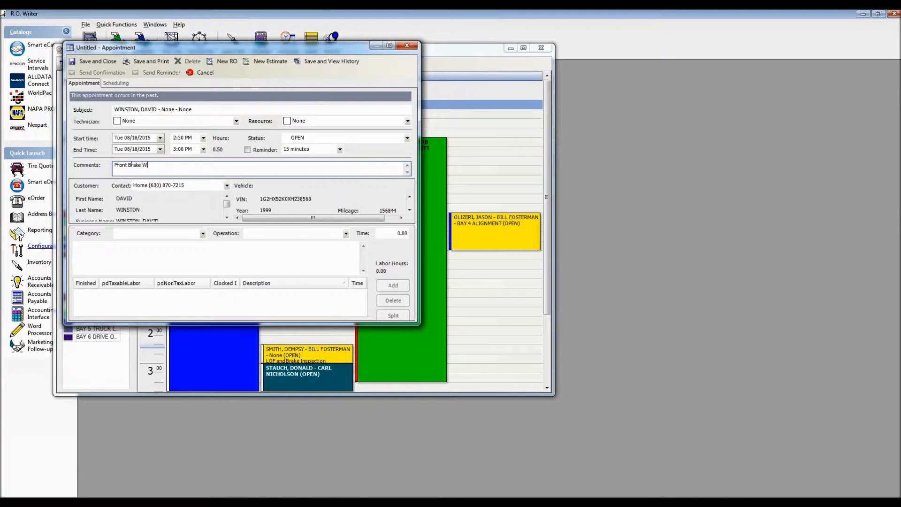
left_click(203, 150)
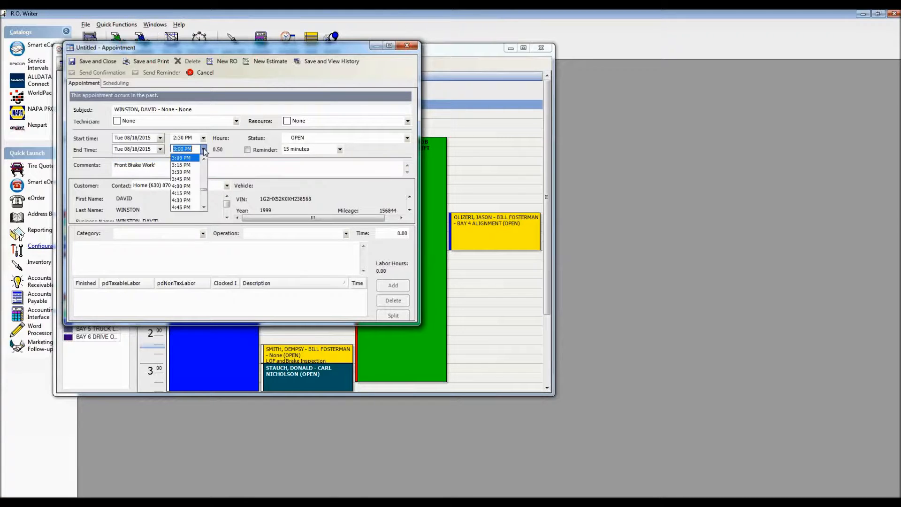
left_click(189, 186)
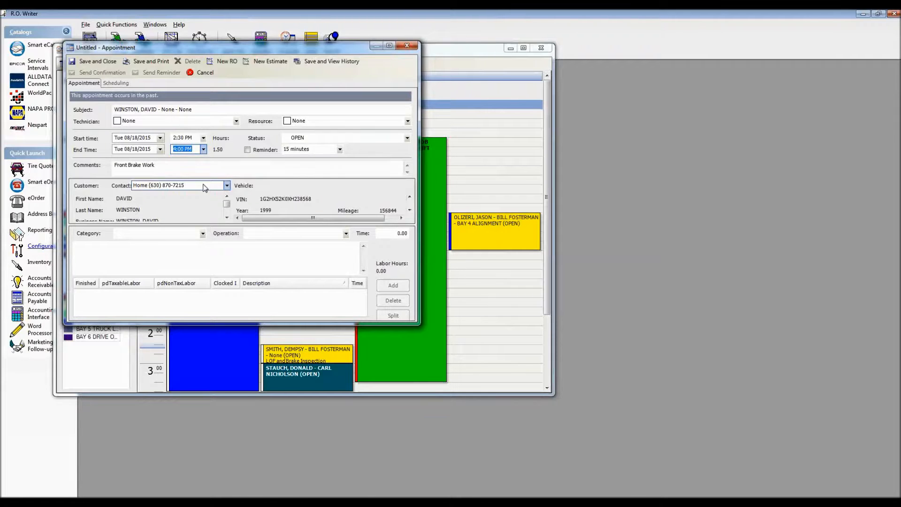
left_click(93, 64)
left_click(499, 289)
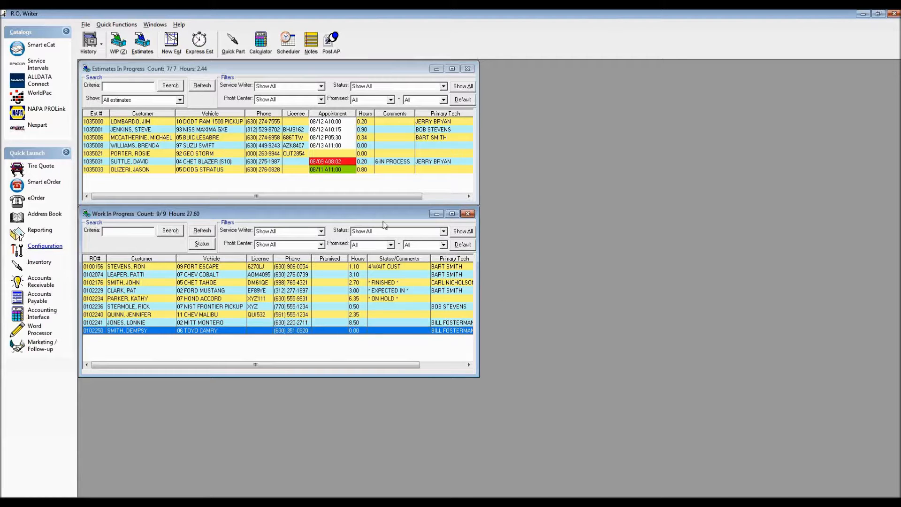
Start a new Scheduler appointment for an existing customer found by last name, using the customer's 1991 vehicle
left_click(288, 41)
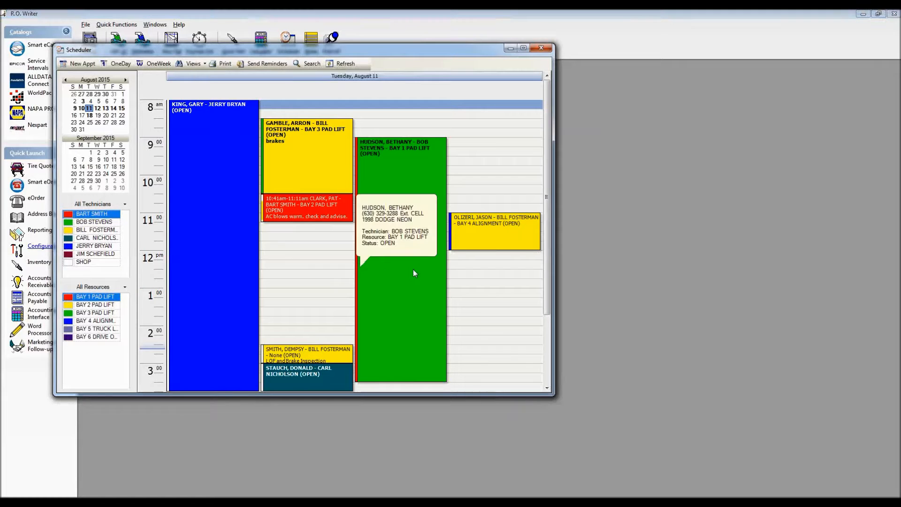
mouse_move(310, 180)
left_click(77, 64)
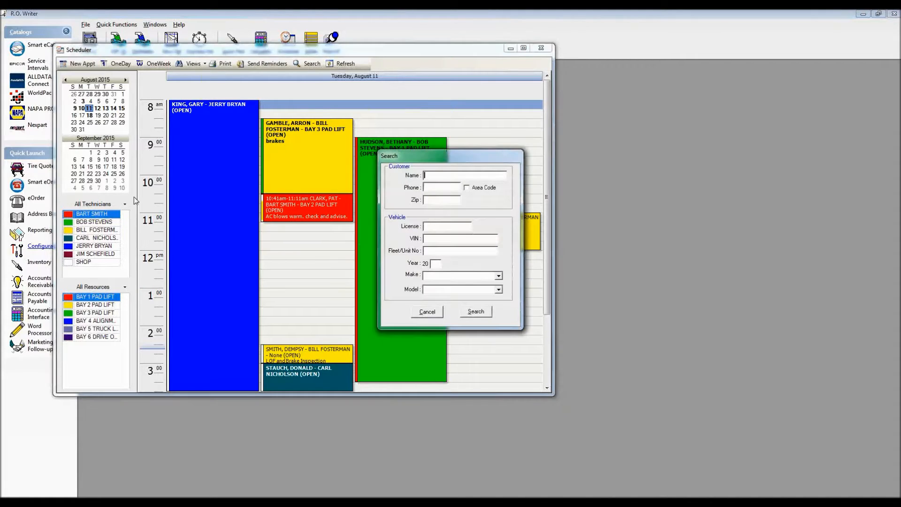
type("smith")
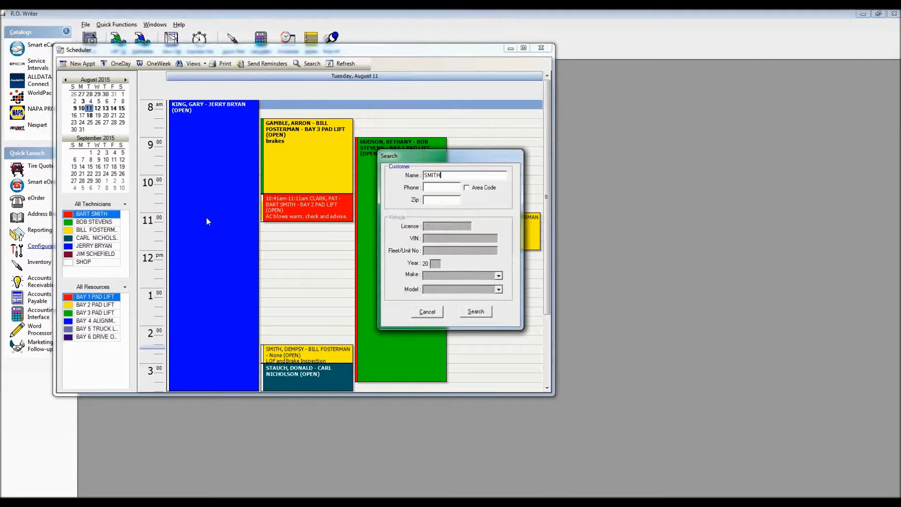
key("Return")
key("Down")
key("Down")
key("Down")
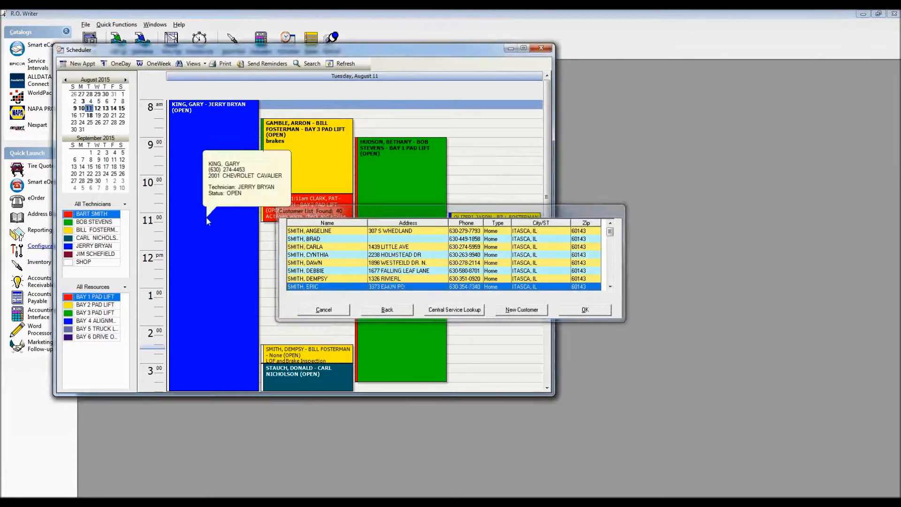
key("Return")
key("Return")
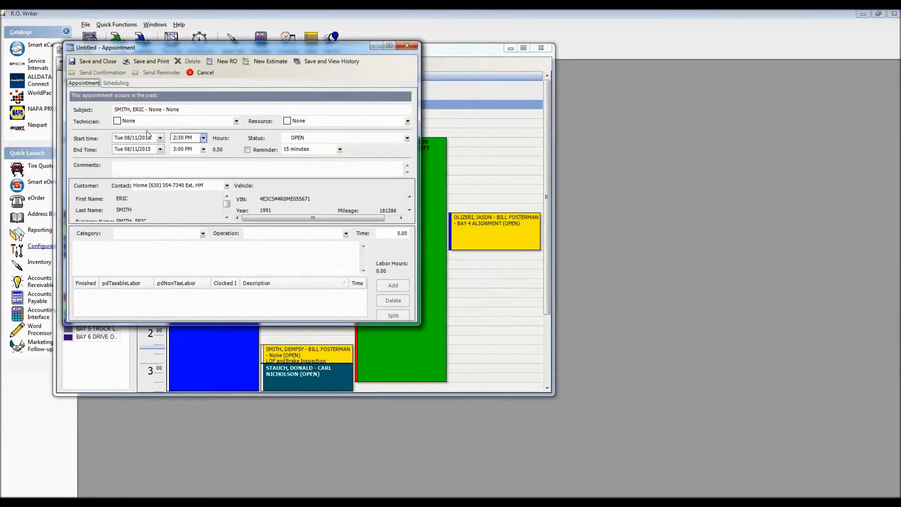
Review the Scheduling list of all appointments, and close the unsaved appointment and the Scheduler
left_click(114, 83)
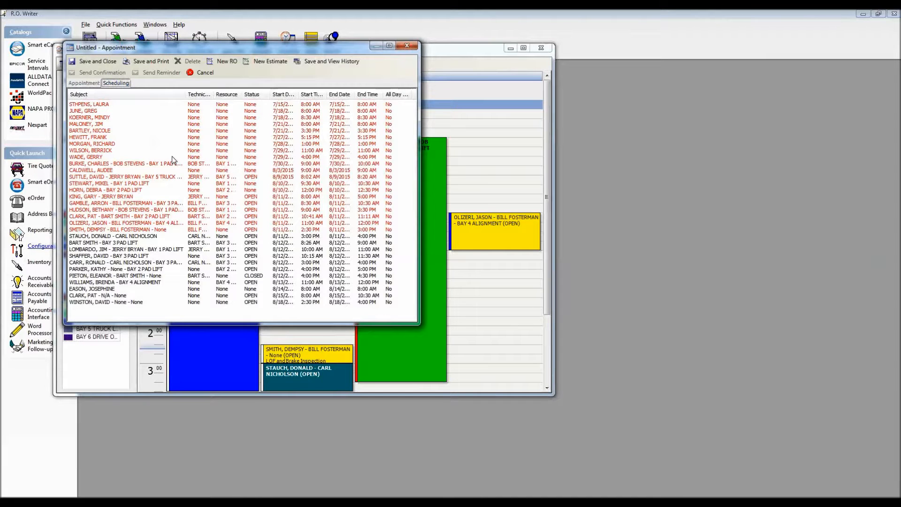
left_click_drag(236, 49, 303, 191)
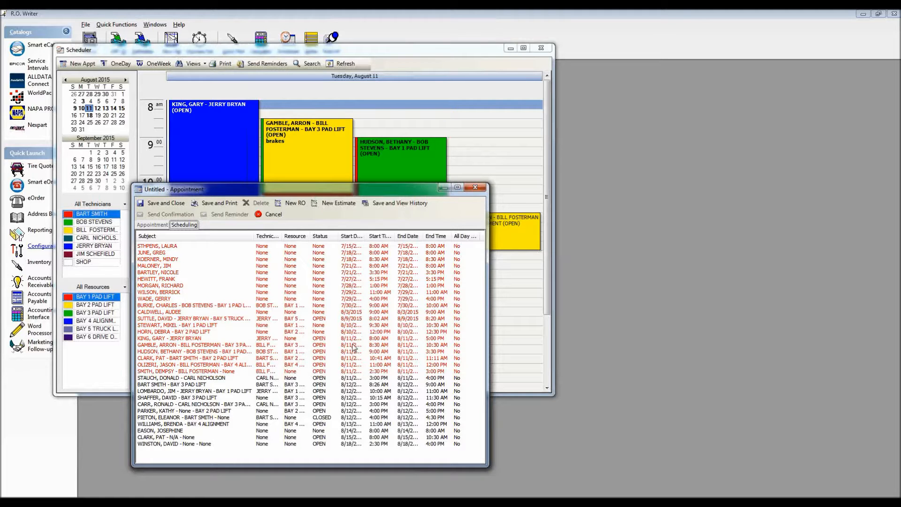
left_click(475, 187)
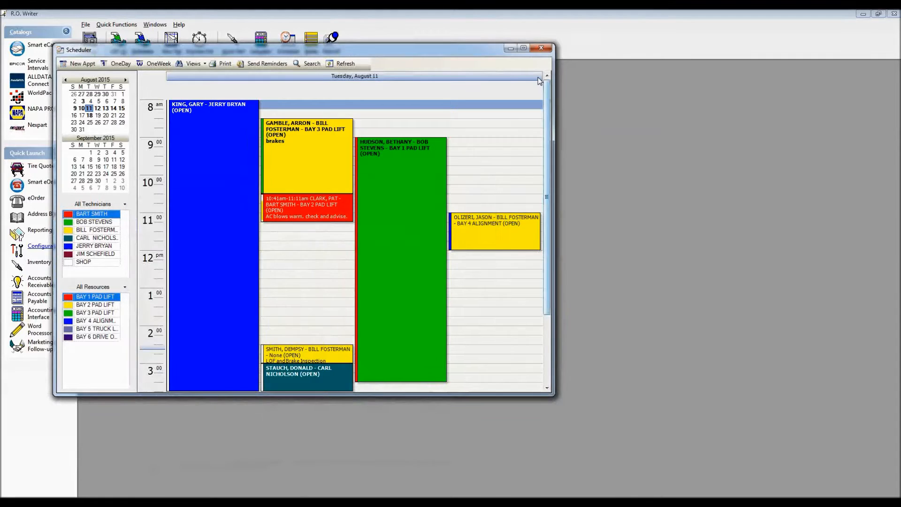
left_click(542, 48)
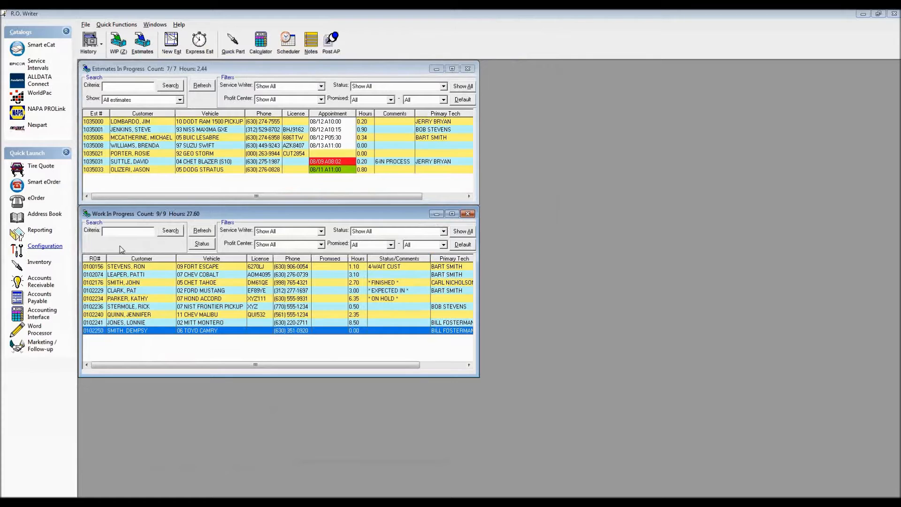
Dismiss the data entry requirements in Configuration and open the record of the labor technician with code BAS
left_click(43, 247)
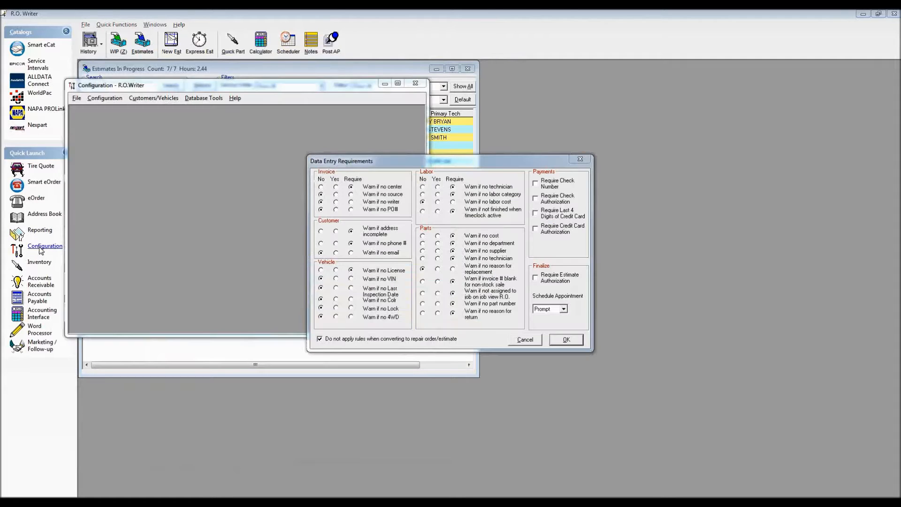
left_click(522, 341)
left_click(100, 102)
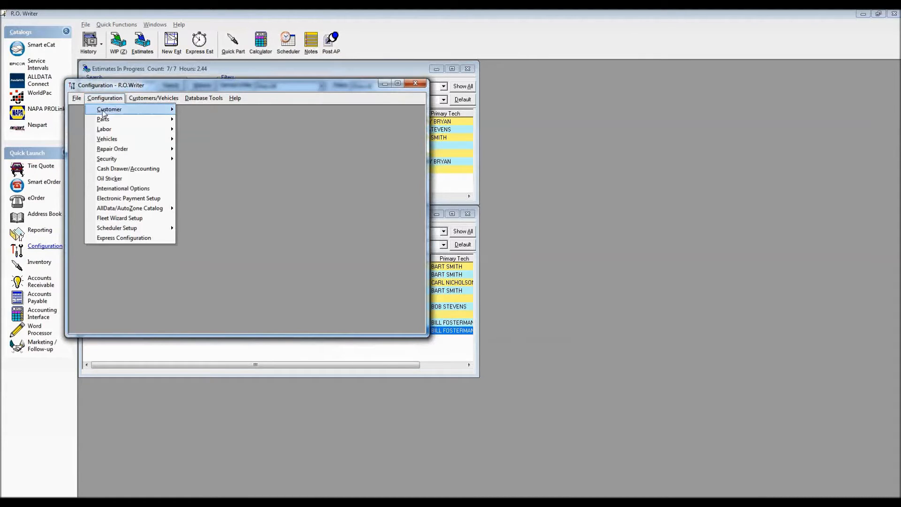
mouse_move(123, 130)
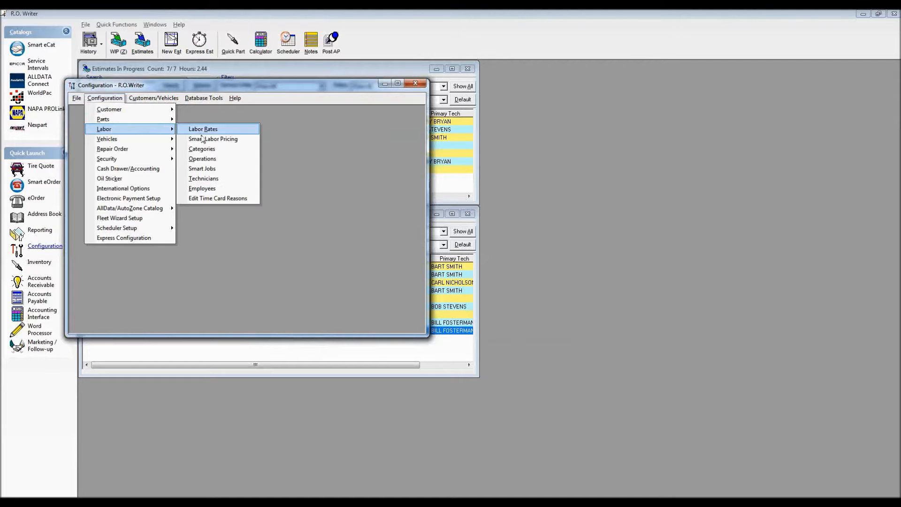
left_click(218, 179)
key("Return")
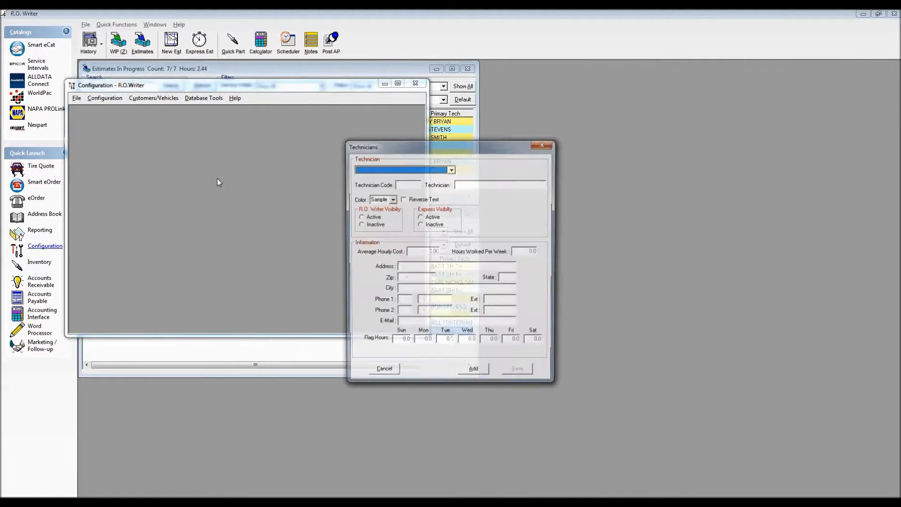
left_click(452, 169)
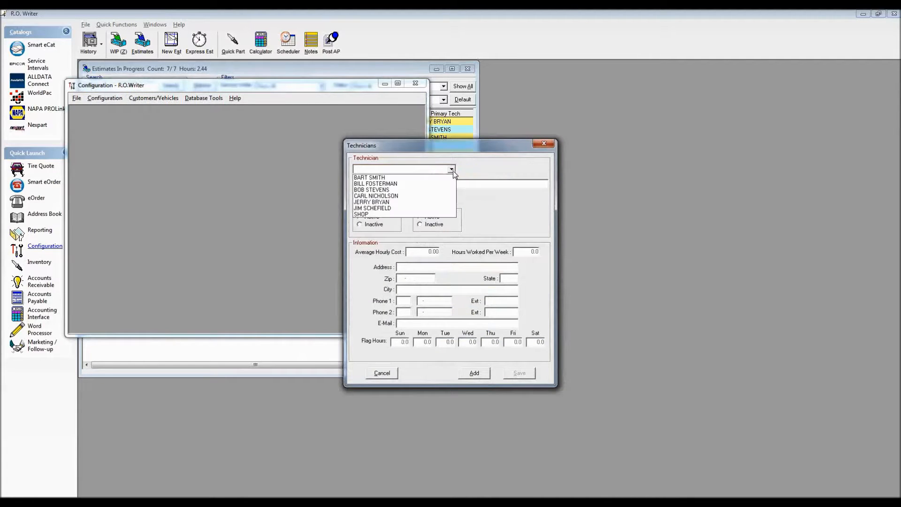
left_click(431, 179)
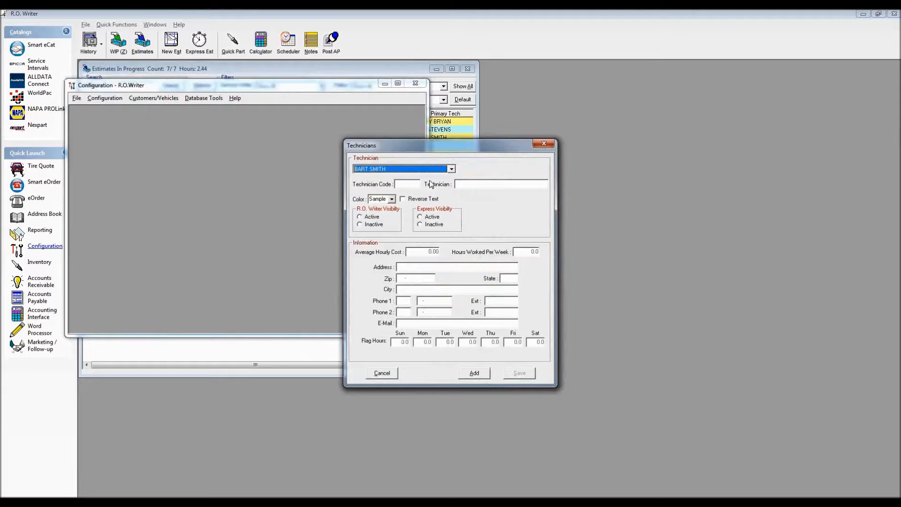
View the technician's color choices without changing the color, and toggle Reverse Text to compare the sample's appearance
left_click(392, 200)
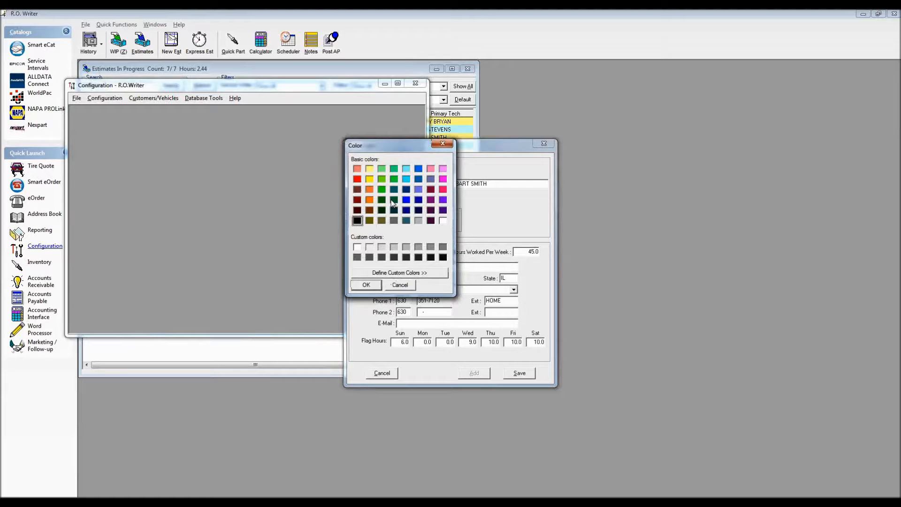
left_click(399, 285)
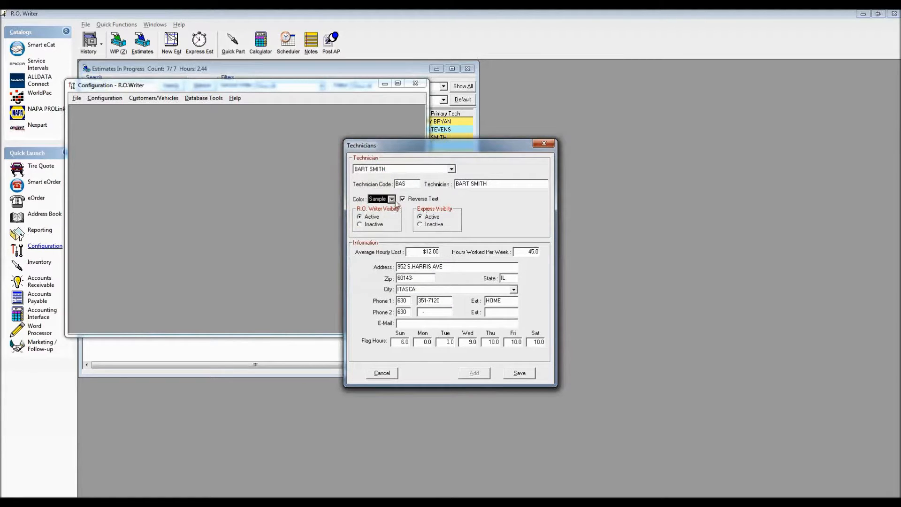
left_click(402, 199)
left_click(403, 199)
left_click(403, 199)
Set the technician's color to red with Reverse Text enabled, save the record, and close Configuration
left_click(392, 199)
left_click(357, 179)
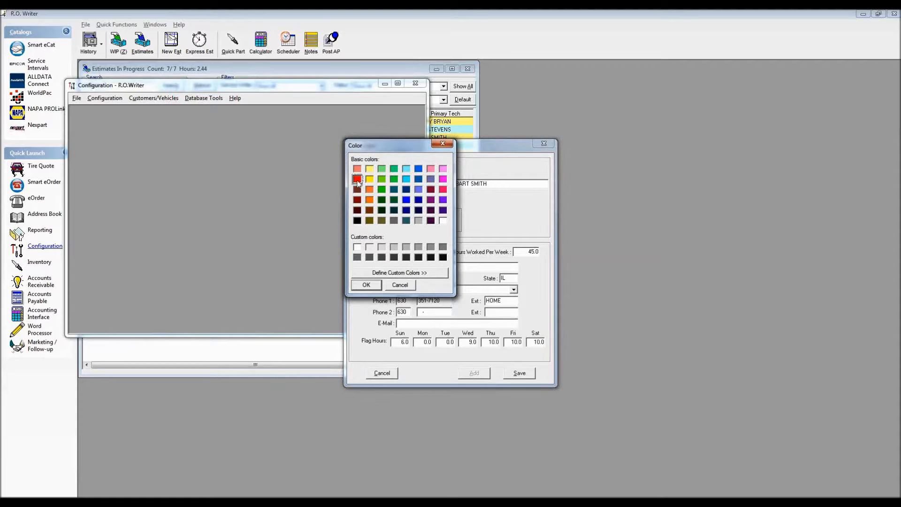
left_click(371, 284)
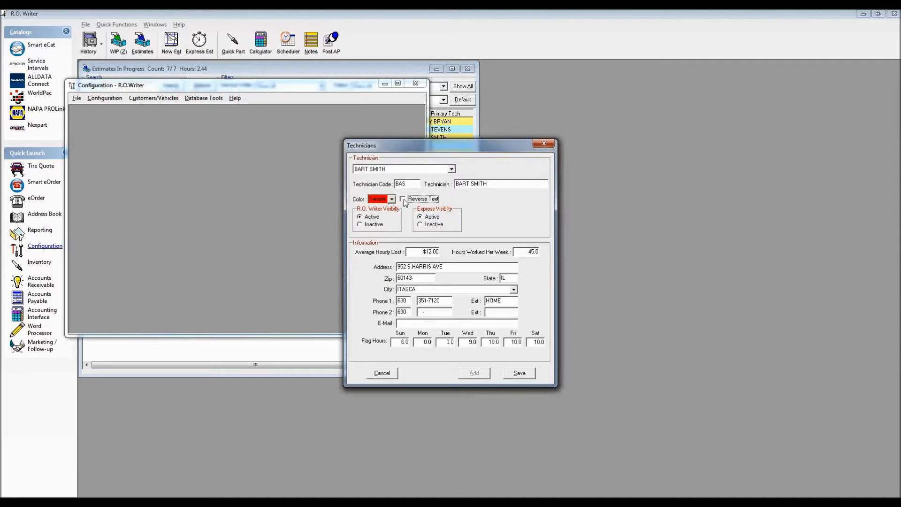
left_click(403, 199)
left_click(520, 373)
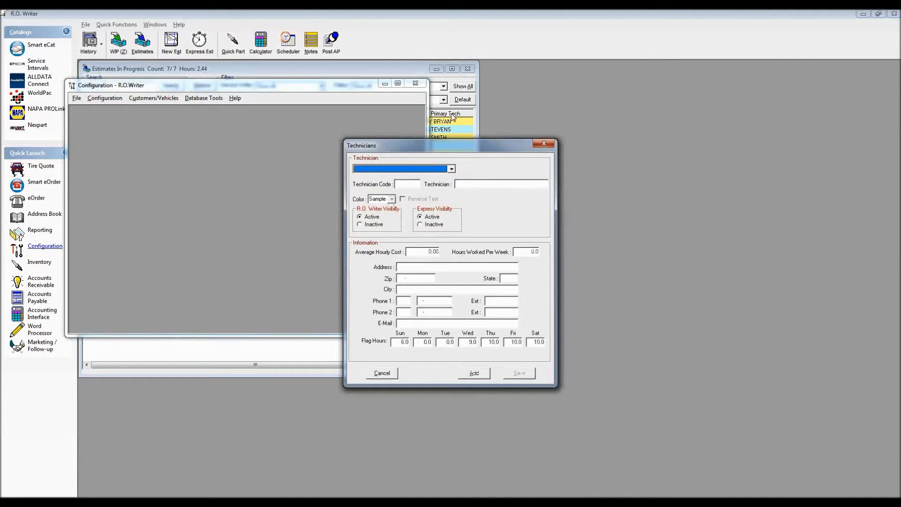
left_click(381, 374)
left_click(415, 84)
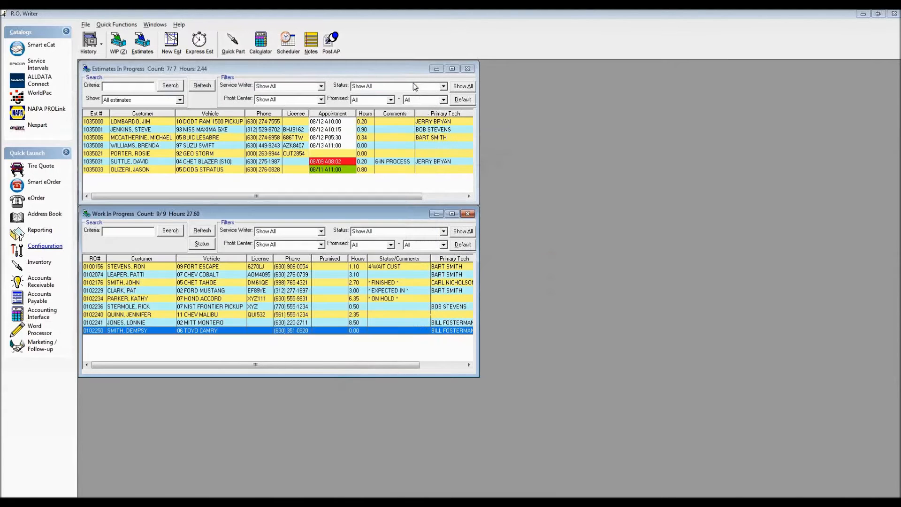
Generate the Appointment Schedule report for 08/11/2015 from the Reporting module as an on-screen preview
left_click(42, 236)
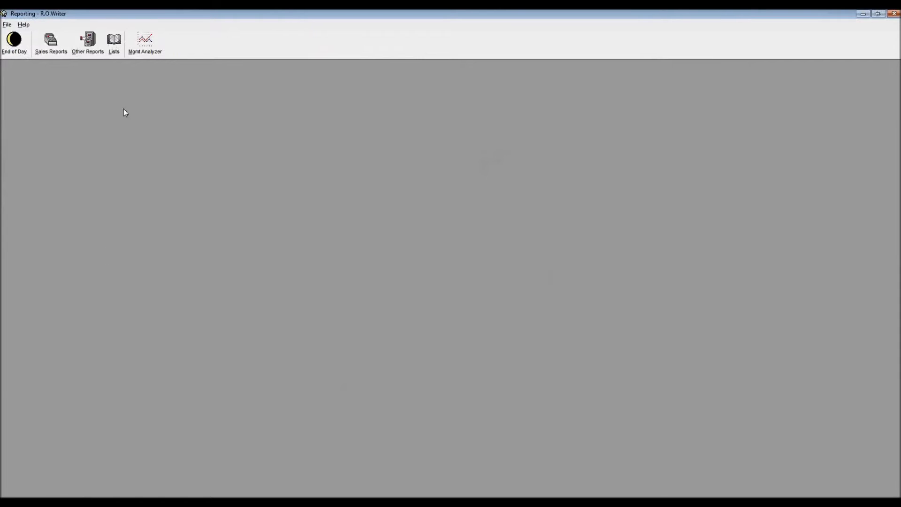
left_click(83, 44)
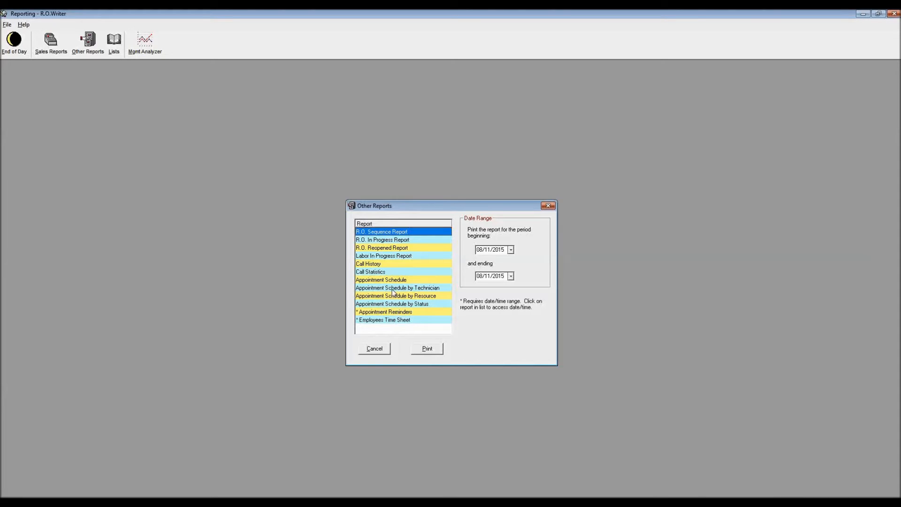
left_click(380, 280)
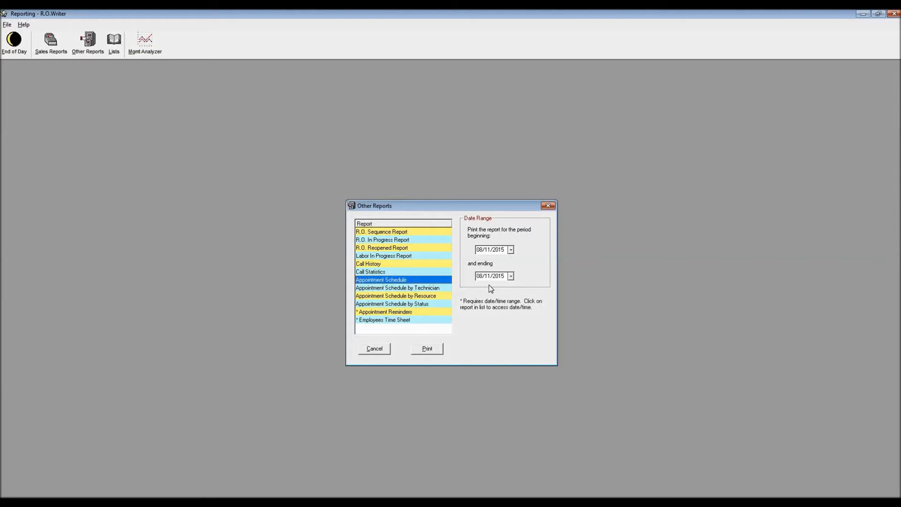
left_click(431, 349)
left_click(480, 267)
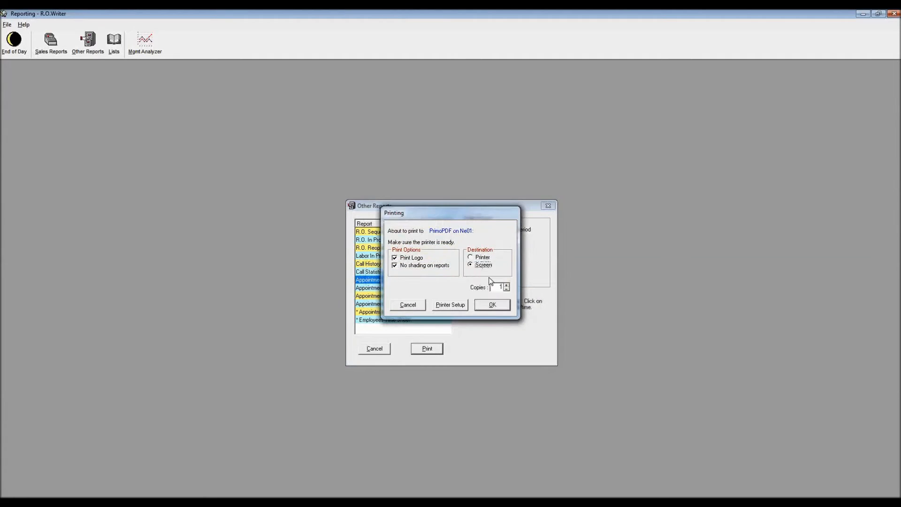
left_click(495, 306)
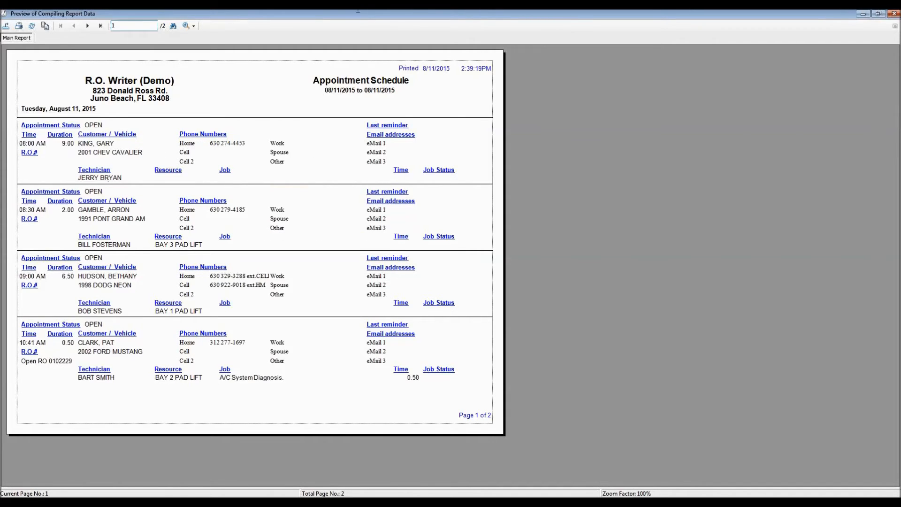
Close the Appointment Schedule preview and select the Appointment Reminders report to view its date and time range
left_click(5, 14)
left_click(4, 14)
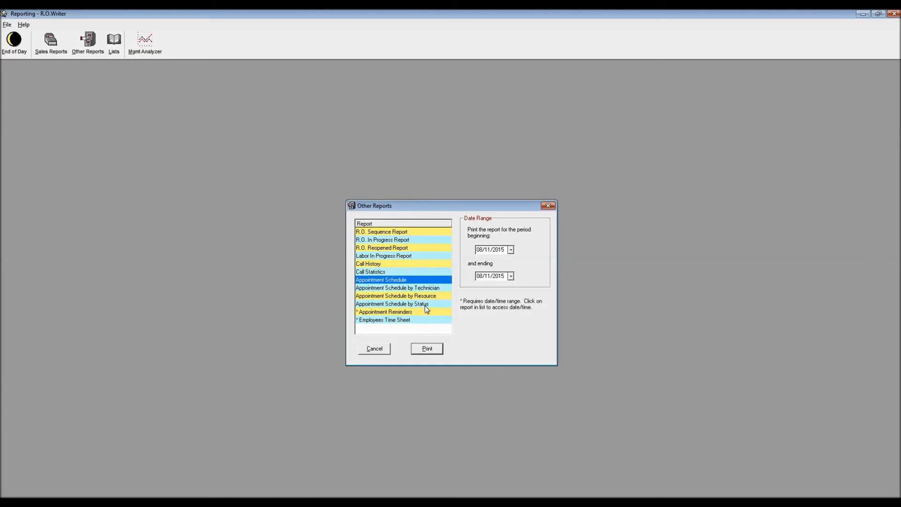
left_click(375, 312)
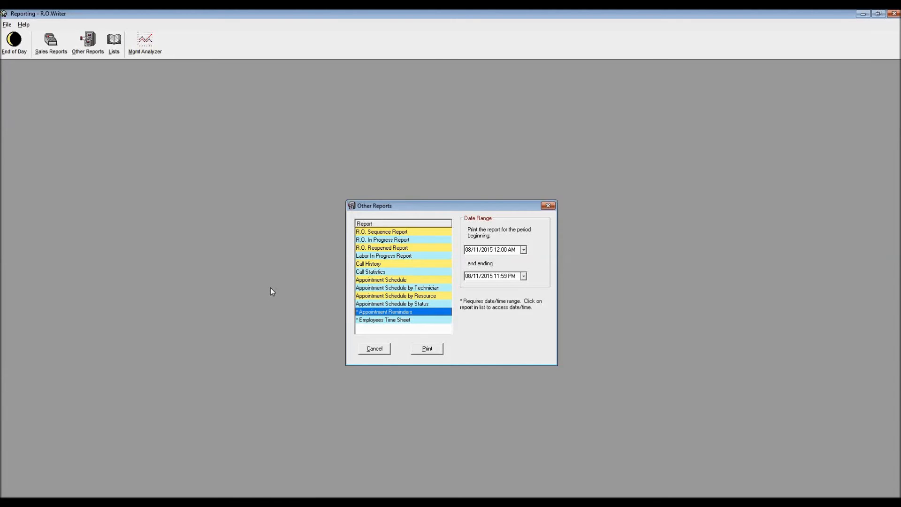